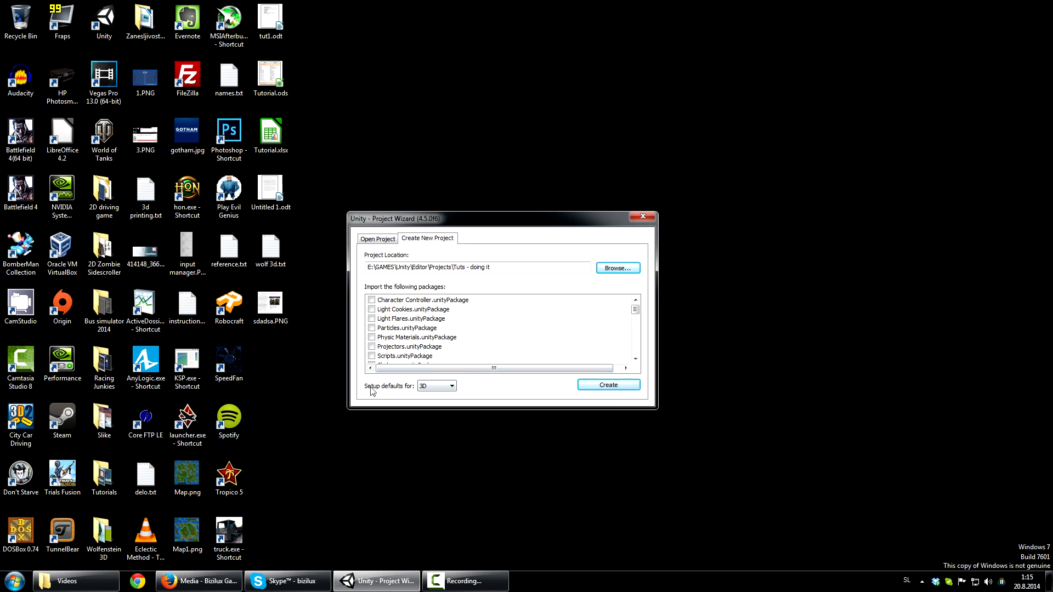
# - Create the new project with its defaults set to 2D and dismiss the editor update notice
pyautogui.click(434, 387)
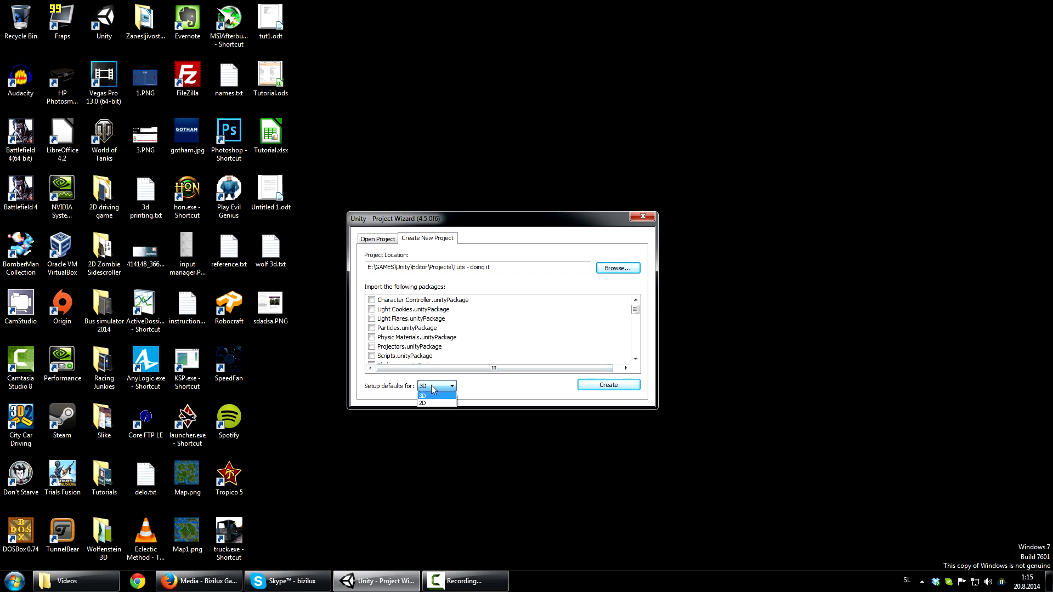
pyautogui.click(437, 405)
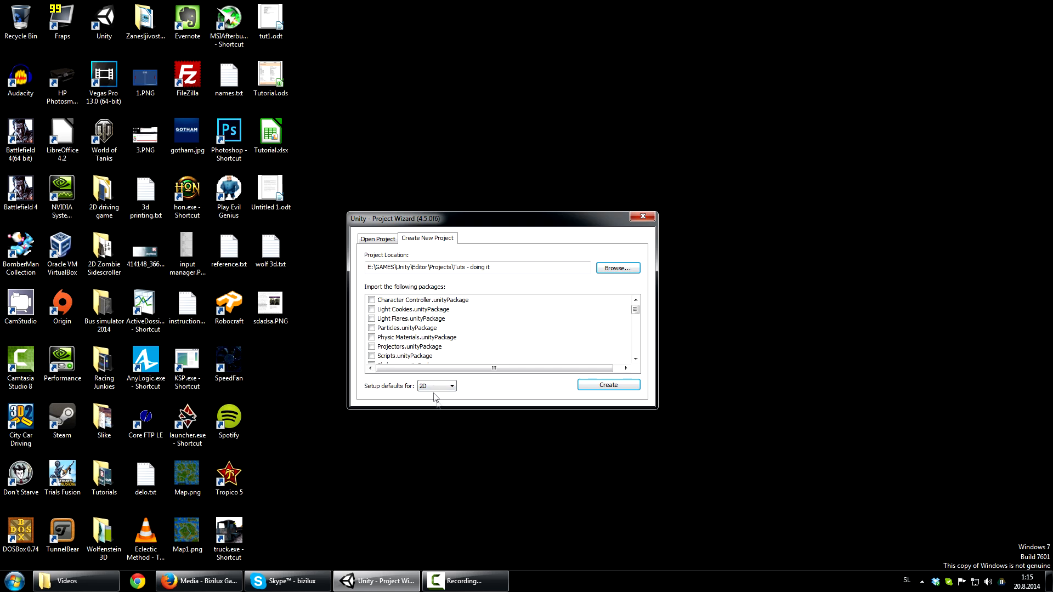
pyautogui.click(592, 386)
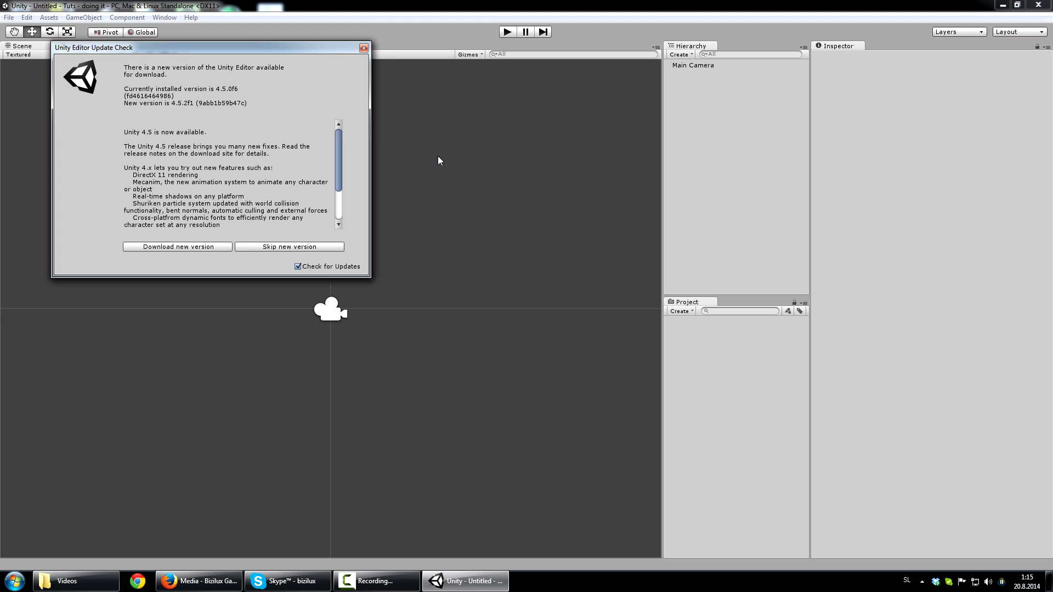
pyautogui.moveTo(333, 47); pyautogui.dragTo(338, 137)
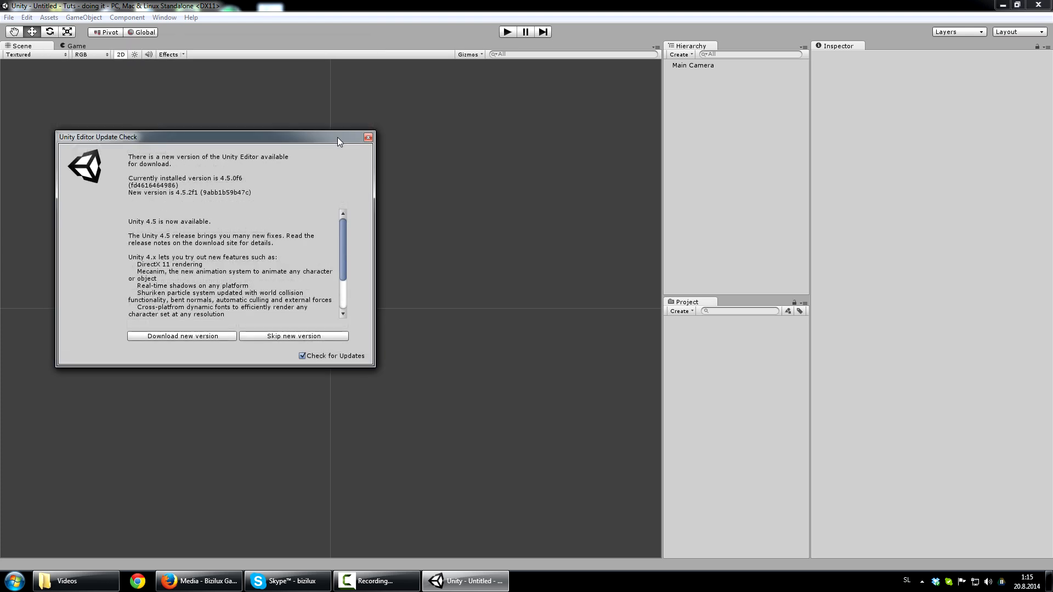
pyautogui.click(368, 137)
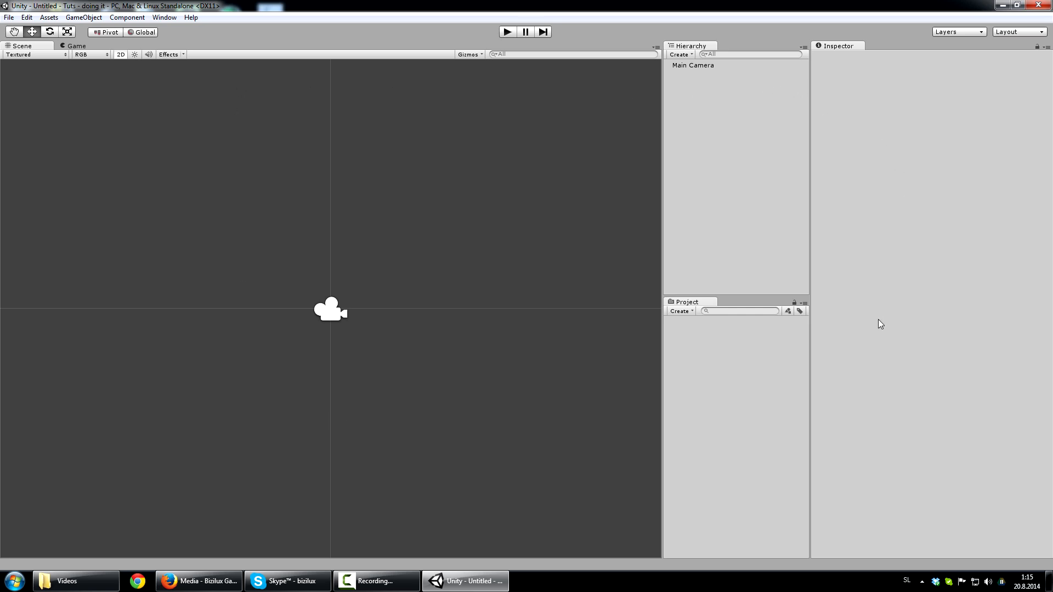
# - Set the editor window layout to Tall
pyautogui.click(1006, 32)
pyautogui.click(997, 67)
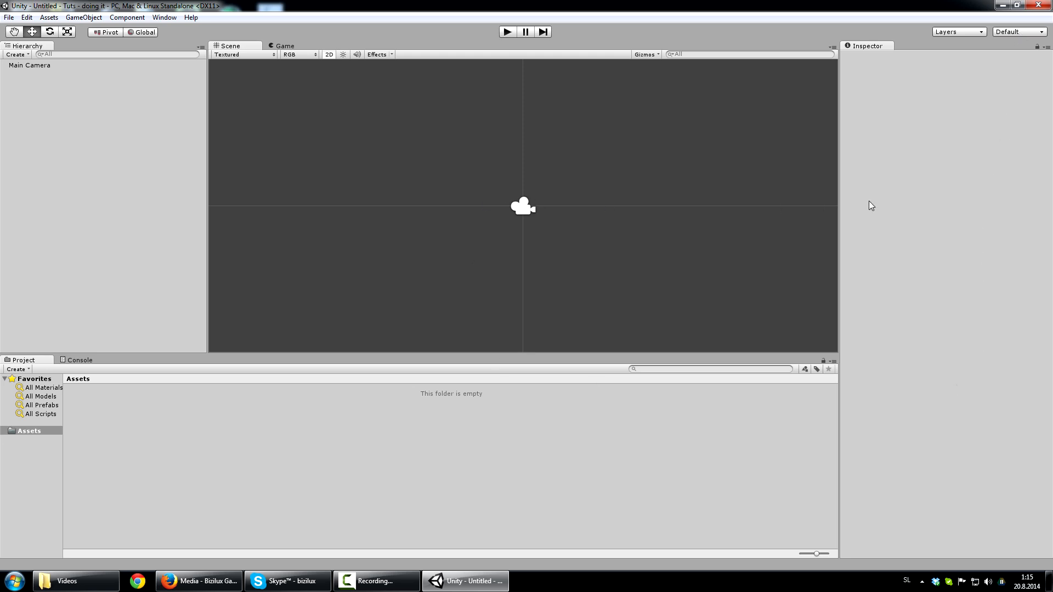
pyautogui.click(1035, 32)
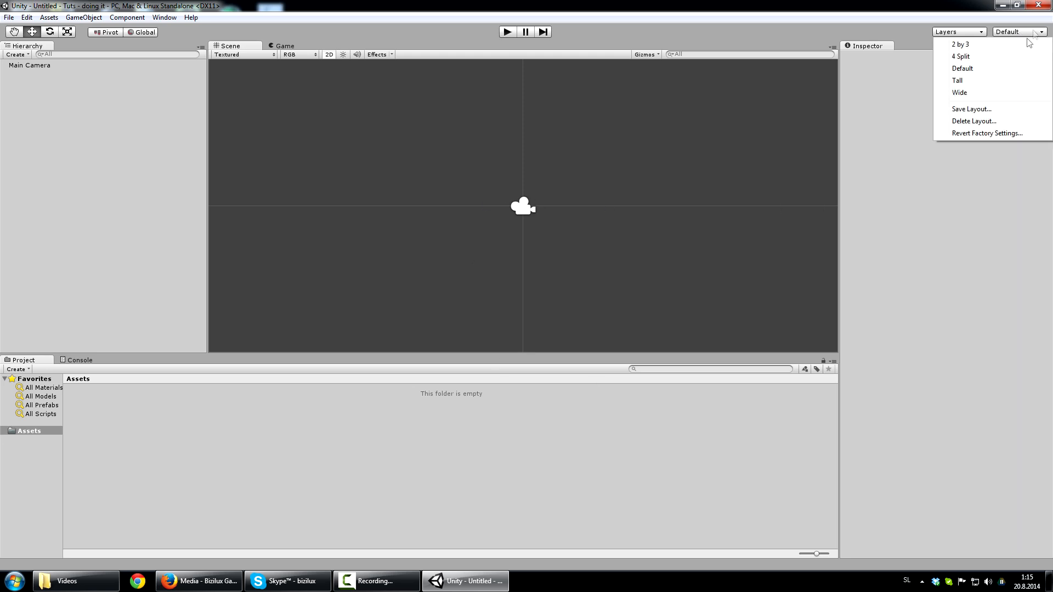
pyautogui.click(988, 81)
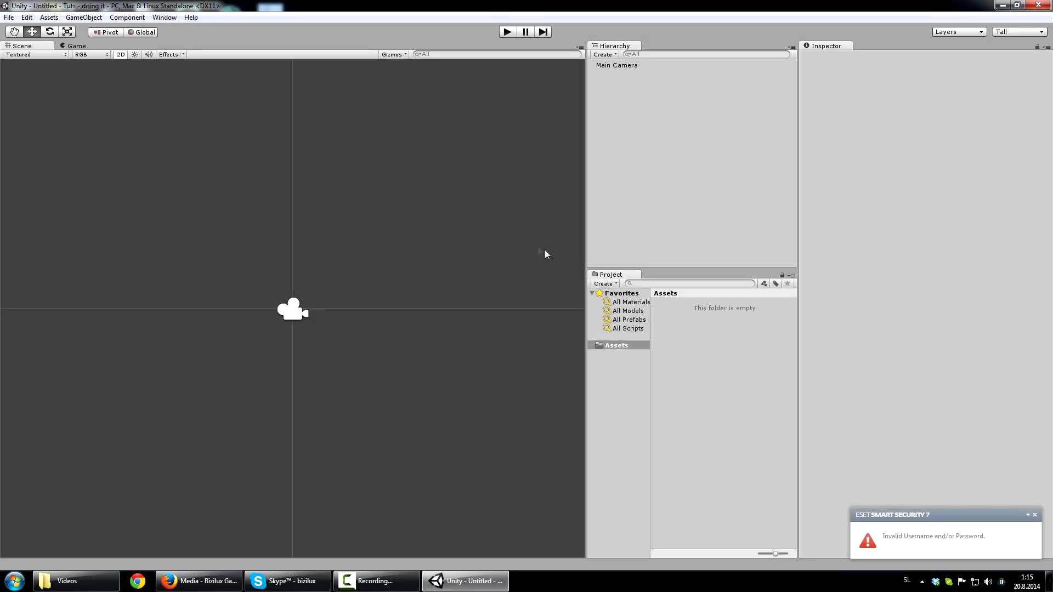
# - Change the Project panel to One Column Layout and widen the Scene view
pyautogui.click(792, 278)
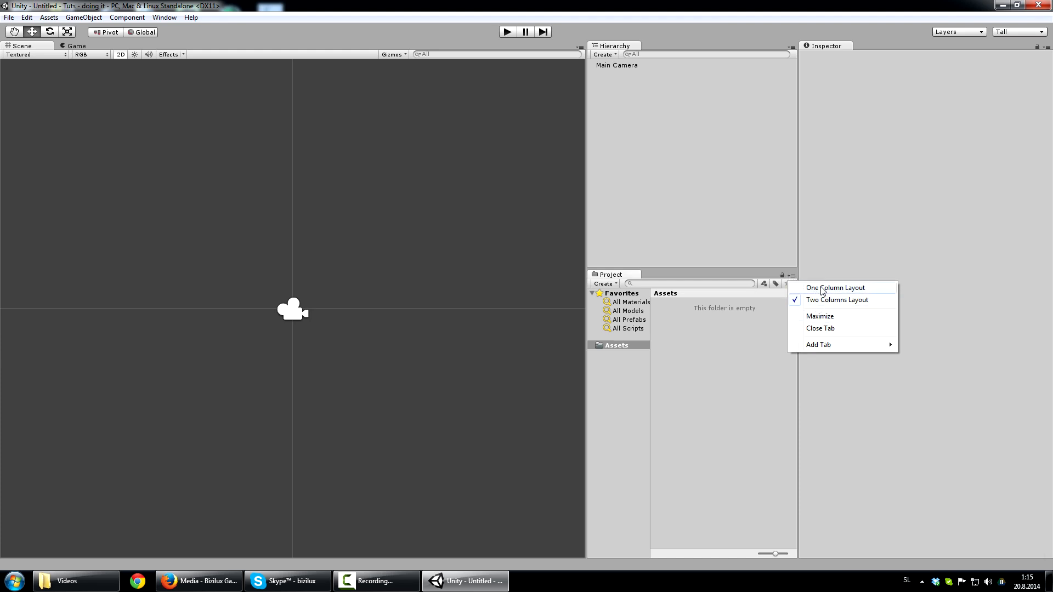
pyautogui.click(824, 290)
pyautogui.moveTo(585, 235); pyautogui.dragTo(678, 236)
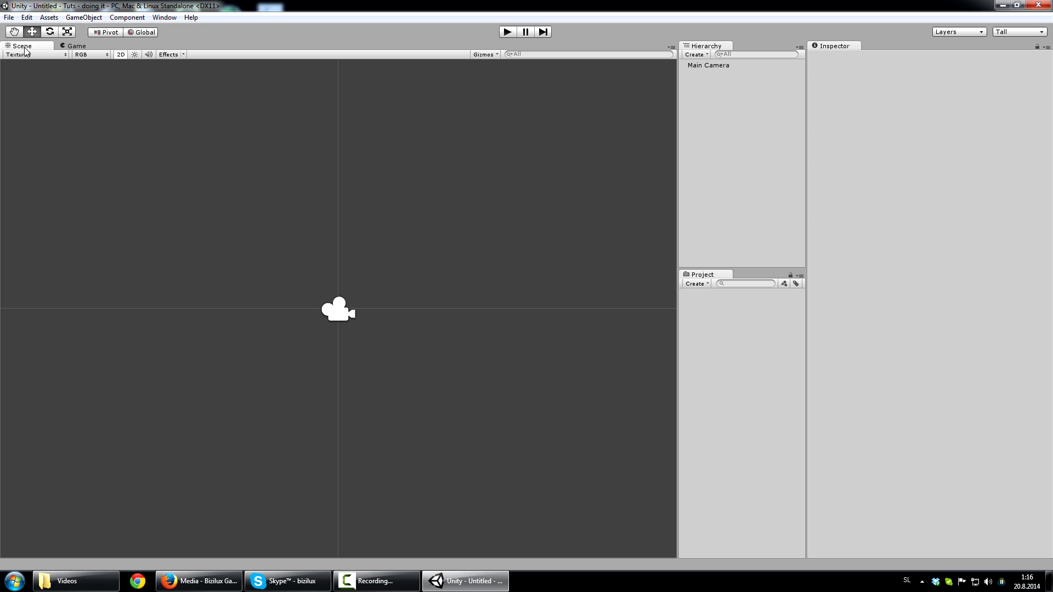
# - Look at the Game view, return to the Scene view and open the Asset Store
pyautogui.click(81, 48)
pyautogui.click(22, 47)
pyautogui.click(164, 17)
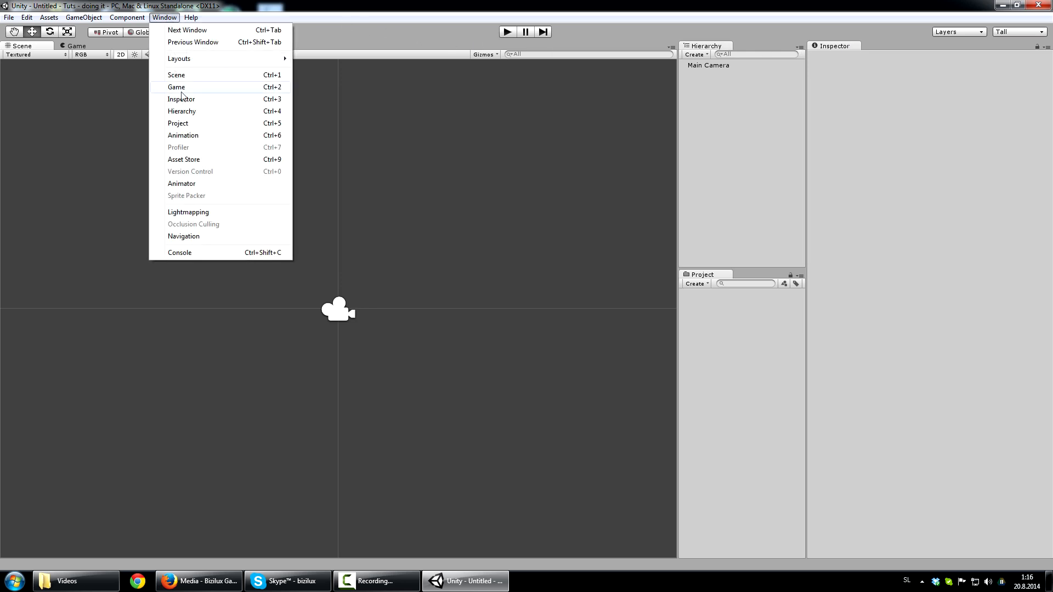
pyautogui.click(199, 160)
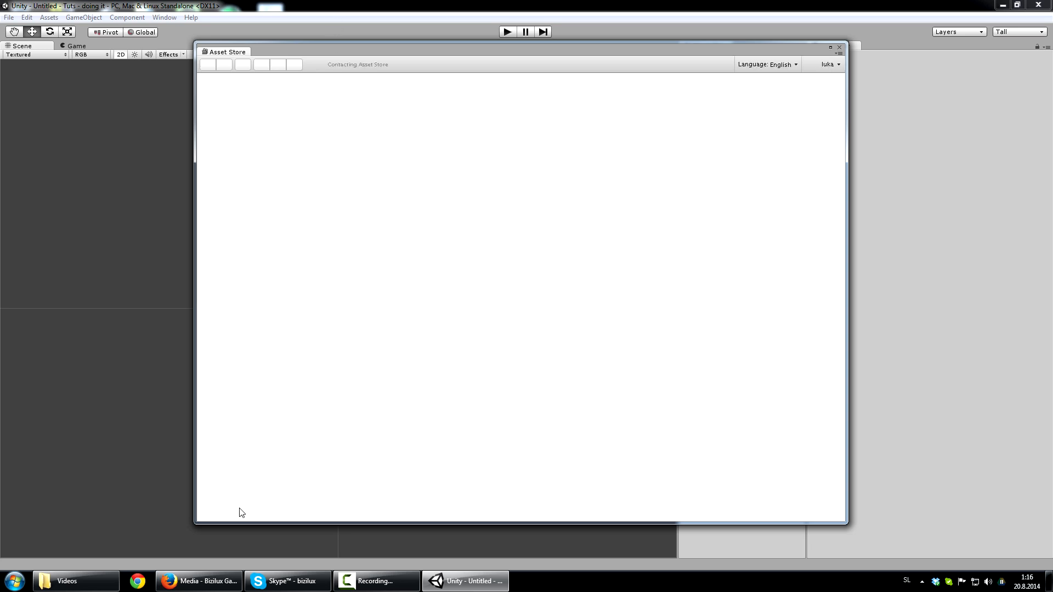
# - Switch to Firefox and open the Tic Tac Toe Dropbox link under Tutorial Files on the Bizilux Games Media page
pyautogui.moveTo(202, 582)
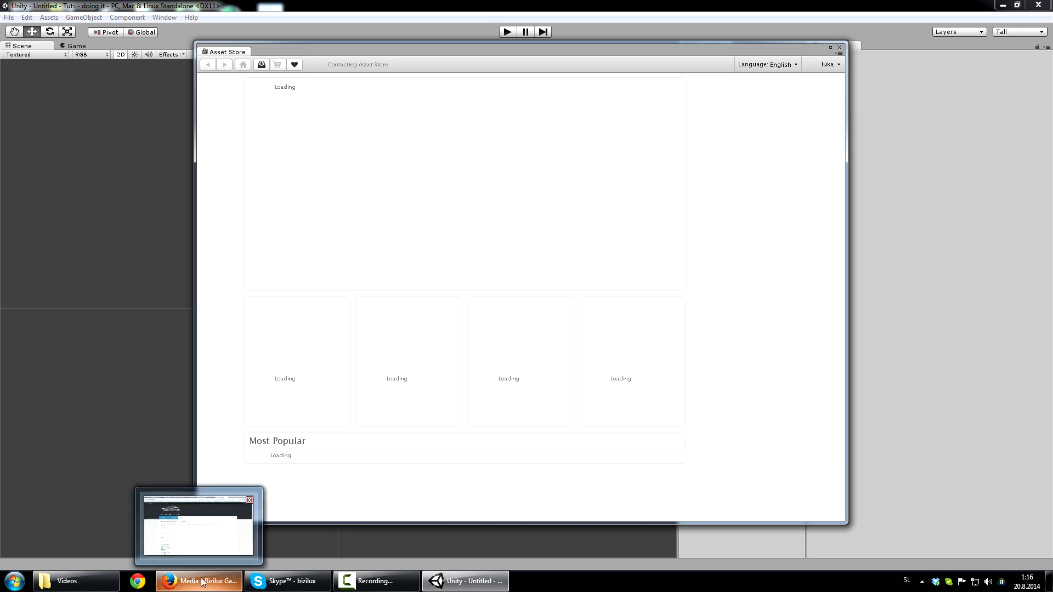
pyautogui.click(217, 551)
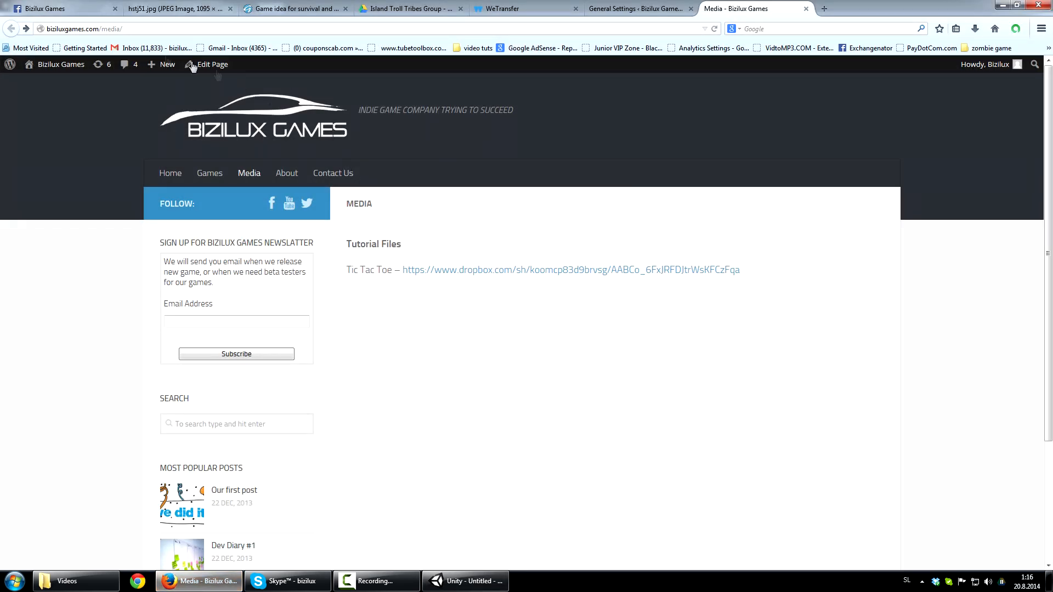
pyautogui.moveTo(47, 28); pyautogui.dragTo(124, 28)
pyautogui.click(126, 28)
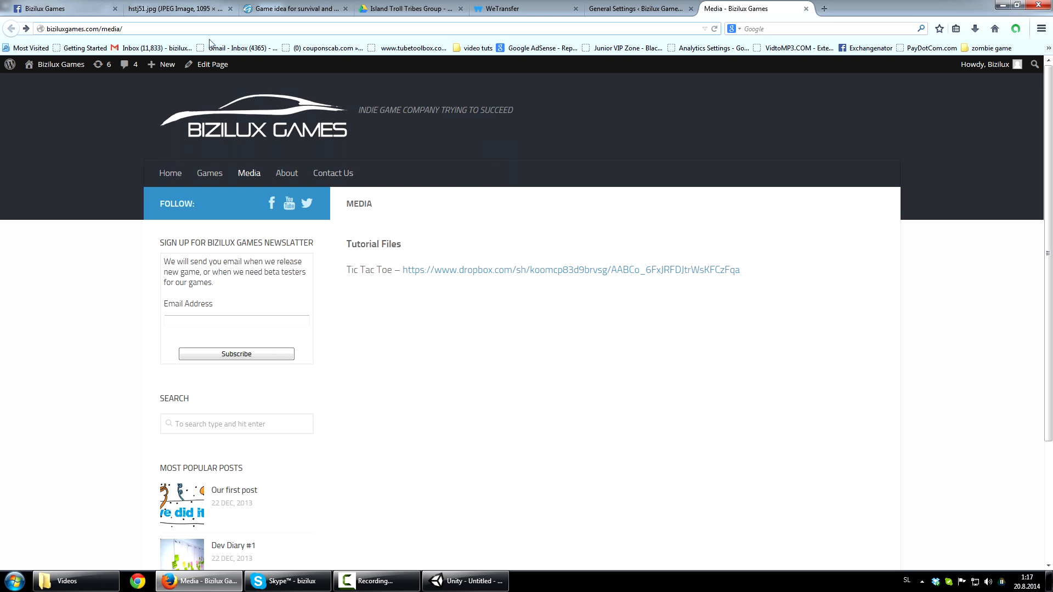
pyautogui.moveTo(351, 244); pyautogui.dragTo(407, 247)
pyautogui.click(407, 248)
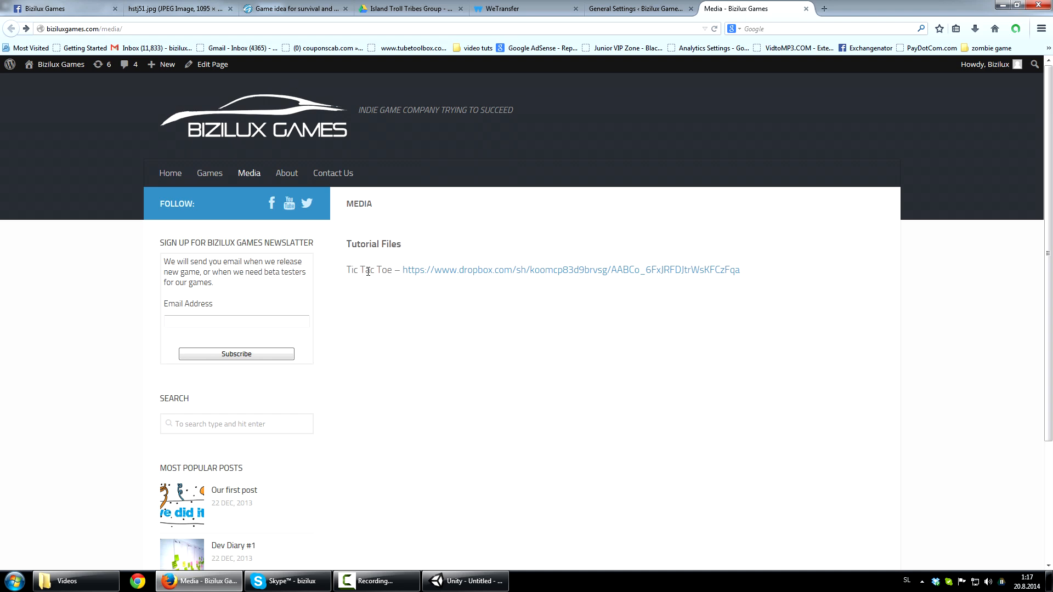
pyautogui.click(456, 270)
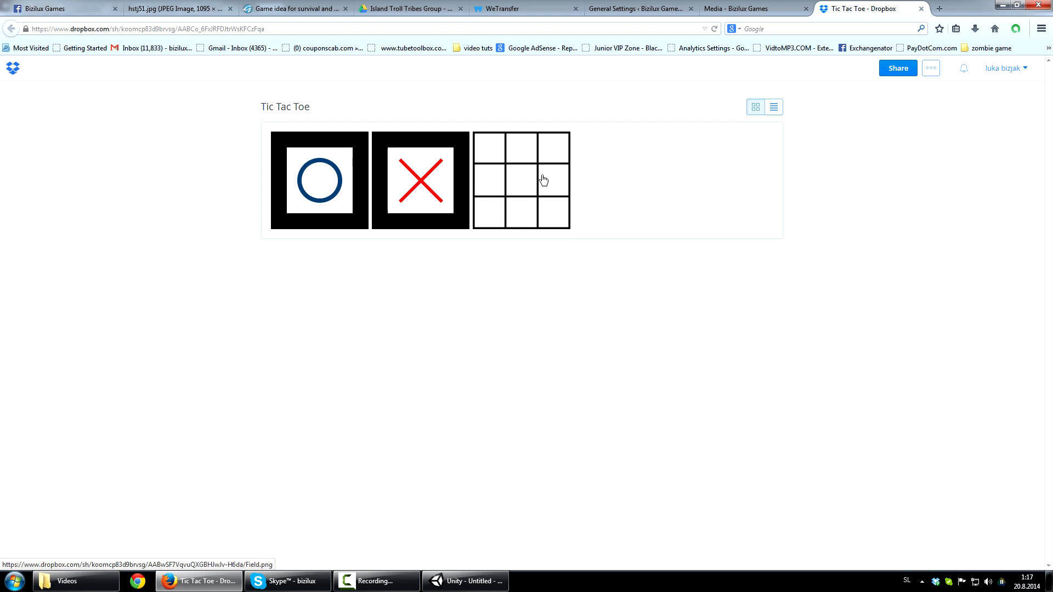
# - Return to Unity and import the full Playmaker package from the owned packages in the Asset Store
pyautogui.click(1002, 8)
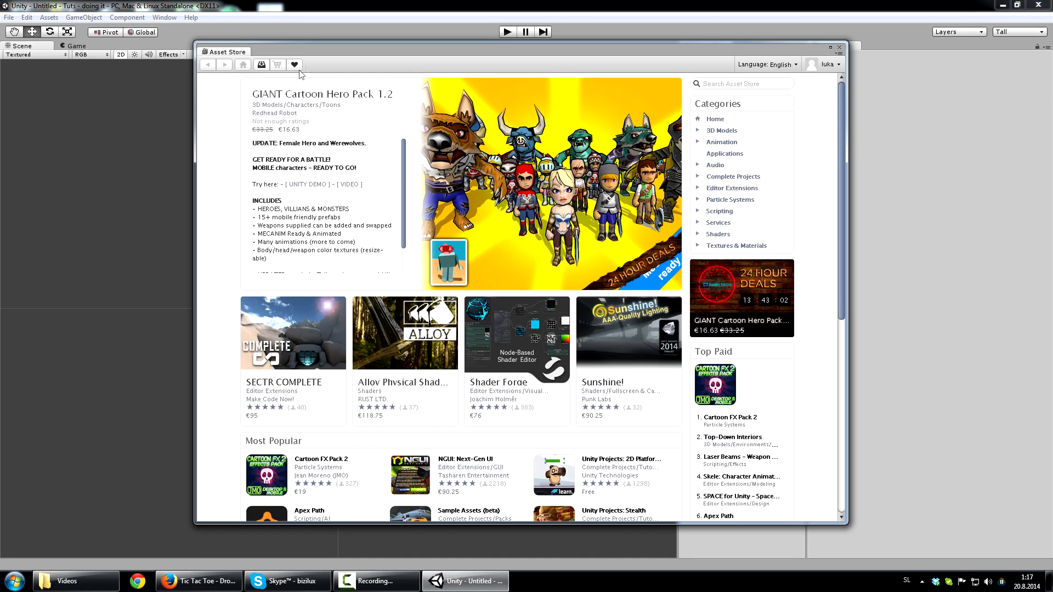
pyautogui.click(262, 65)
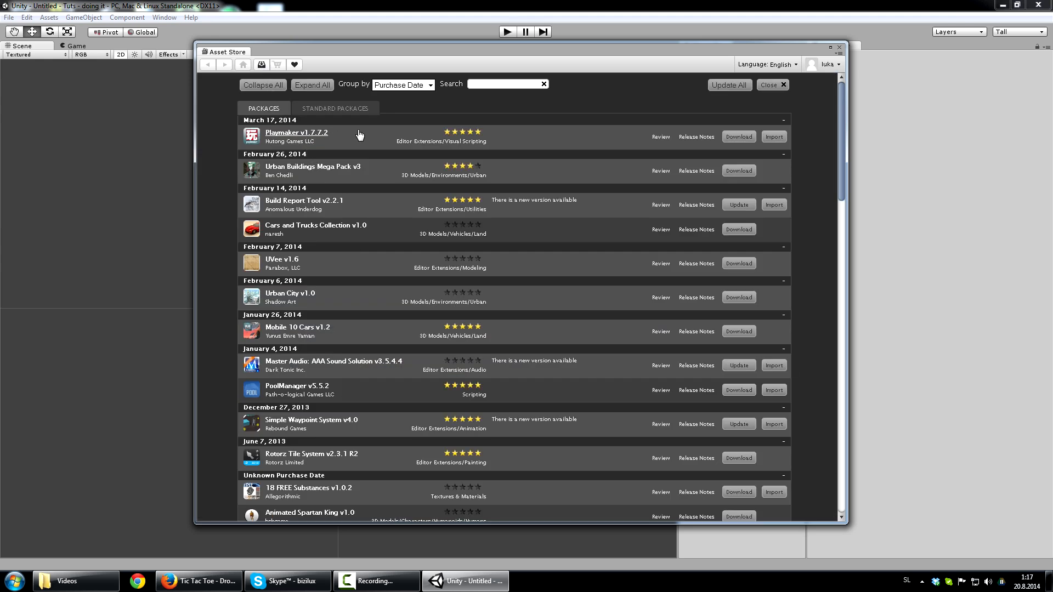
pyautogui.click(774, 137)
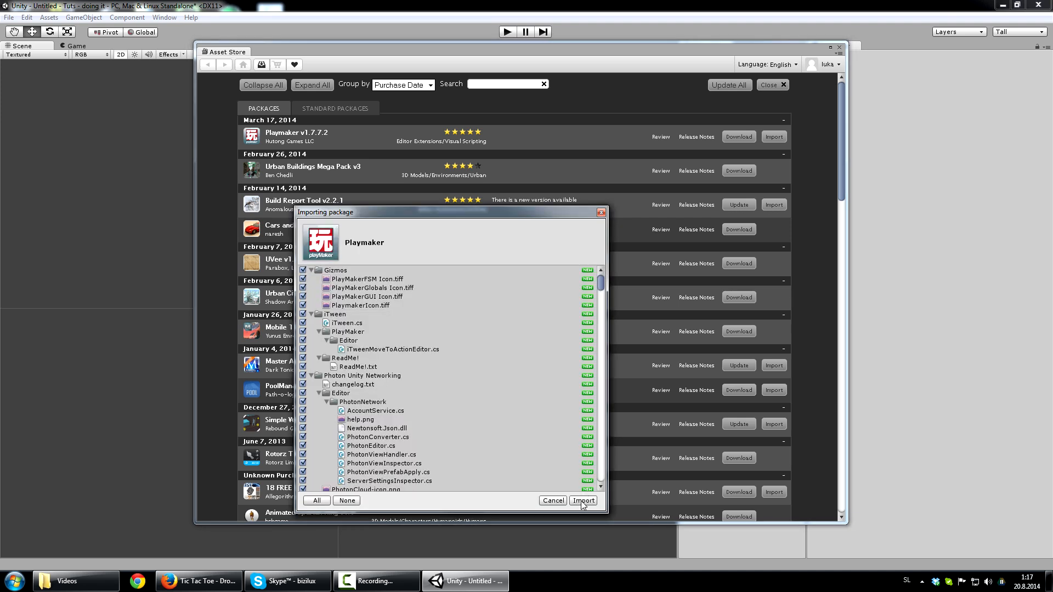
pyautogui.click(583, 500)
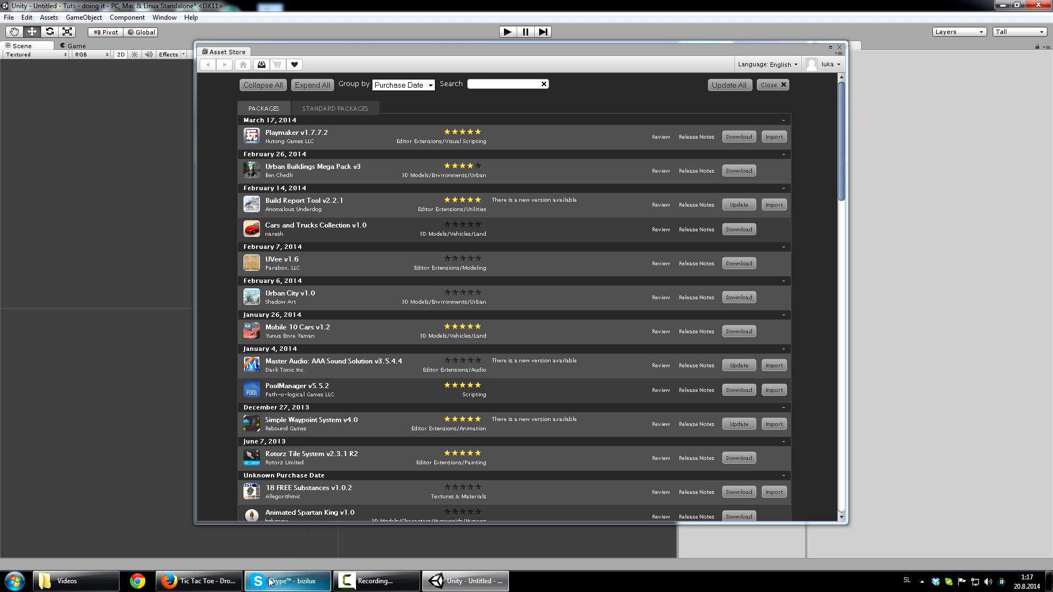
# - Open the Tutorials > Tic Tac Toe folder from the desktop and select Circle.png, Cross.png and Field.png
pyautogui.click(1048, 583)
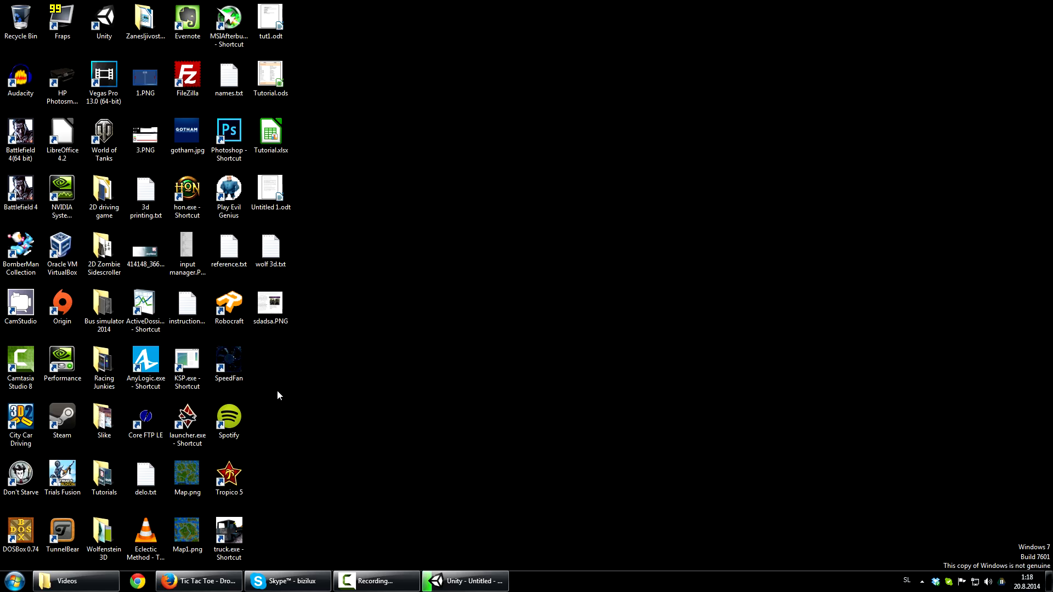
pyautogui.doubleClick(103, 476)
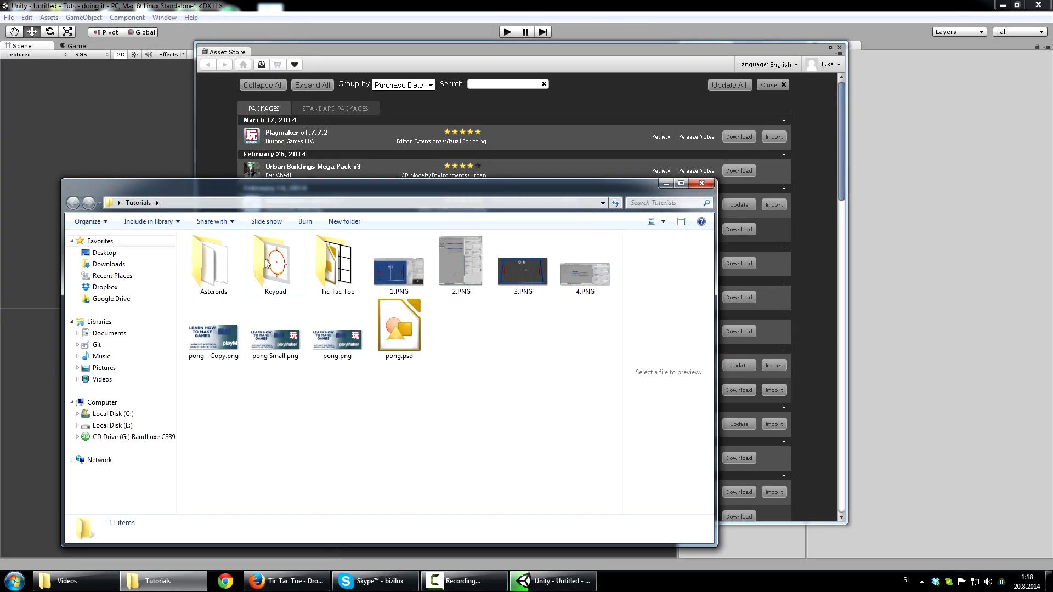
pyautogui.doubleClick(328, 262)
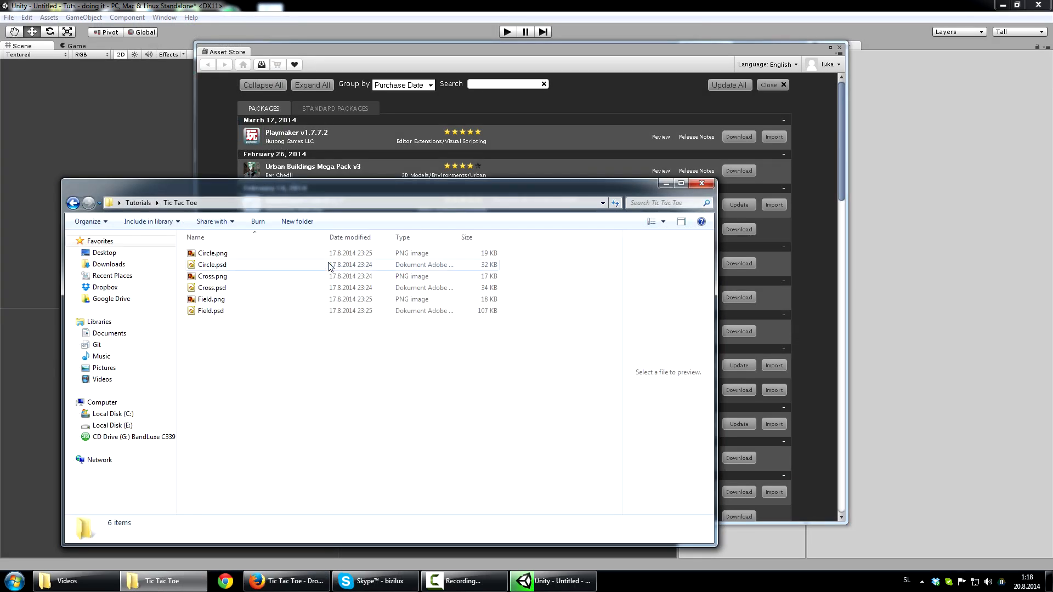
pyautogui.click(220, 254)
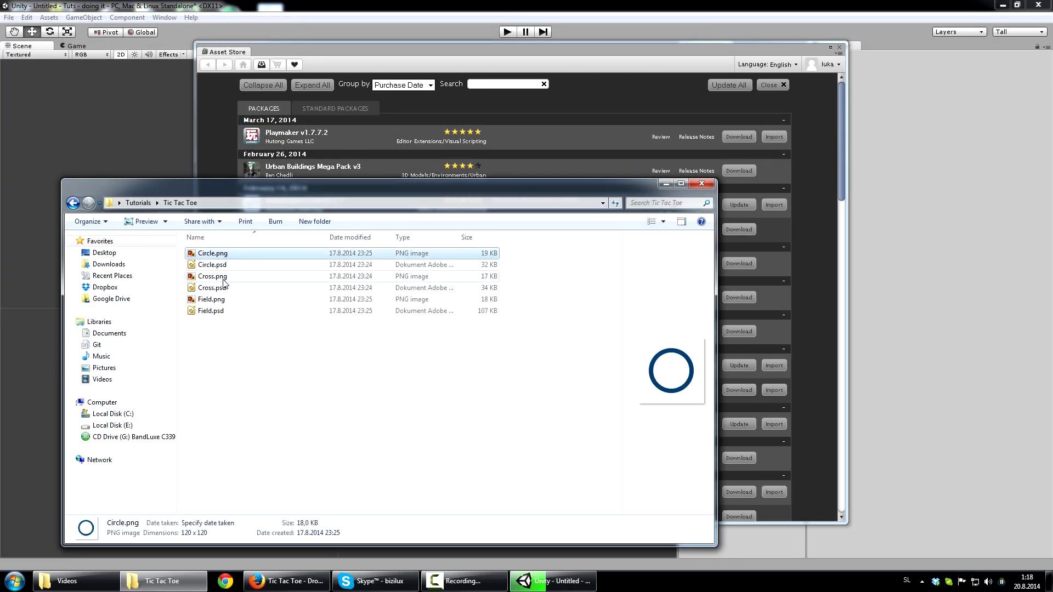
pyautogui.keyDown('ctrl'); pyautogui.click(217, 276); pyautogui.keyUp('ctrl')
pyautogui.keyDown('ctrl'); pyautogui.click(214, 299); pyautogui.keyUp('ctrl')
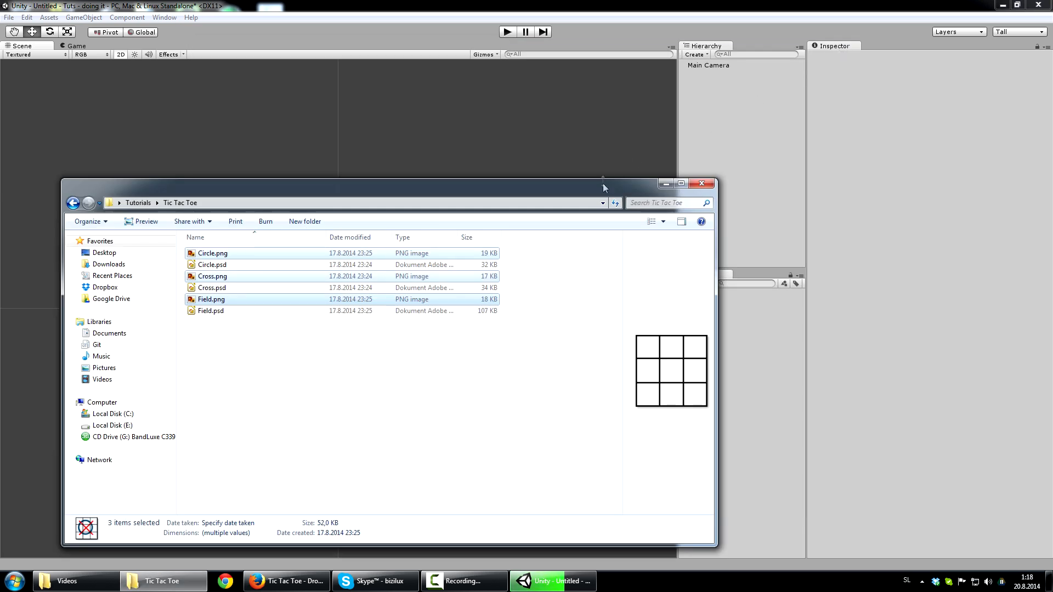
pyautogui.moveTo(604, 184); pyautogui.dragTo(549, 159)
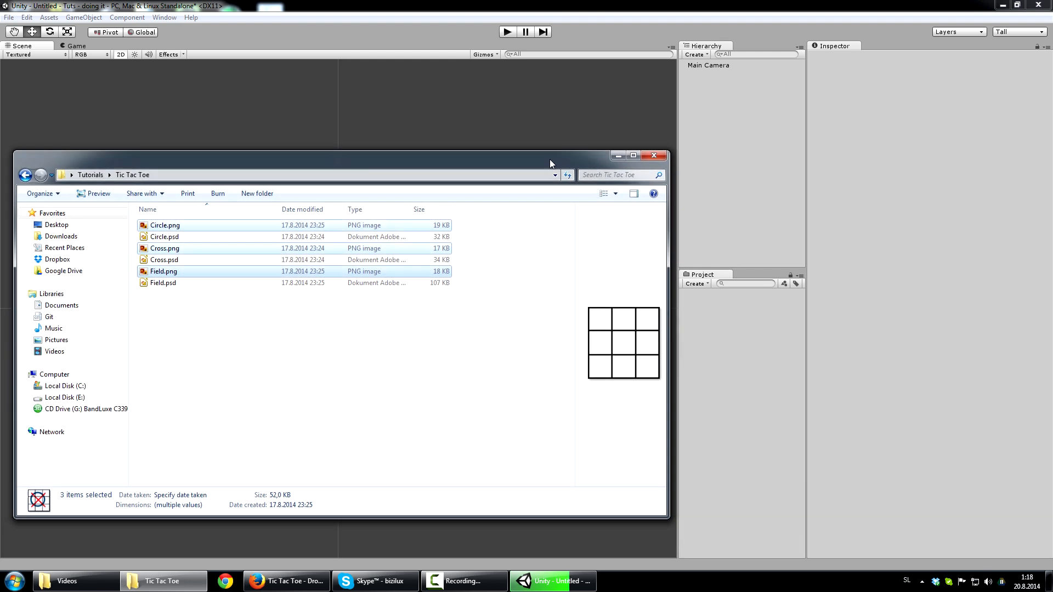
# - Back in Unity, create a project folder named Tic Tac Toe
pyautogui.click(601, 6)
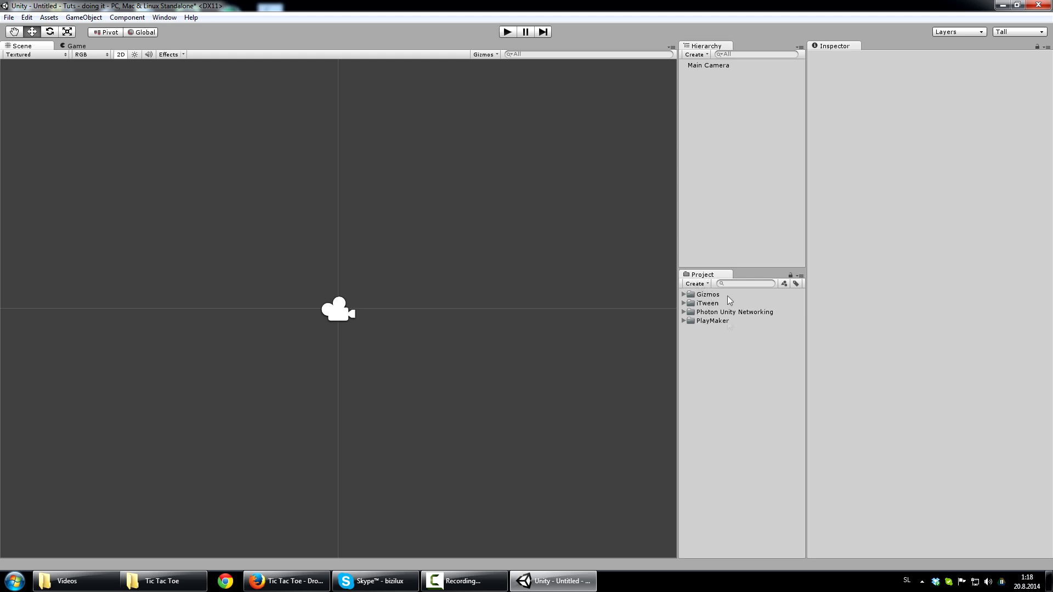
pyautogui.click(696, 283)
pyautogui.click(696, 284)
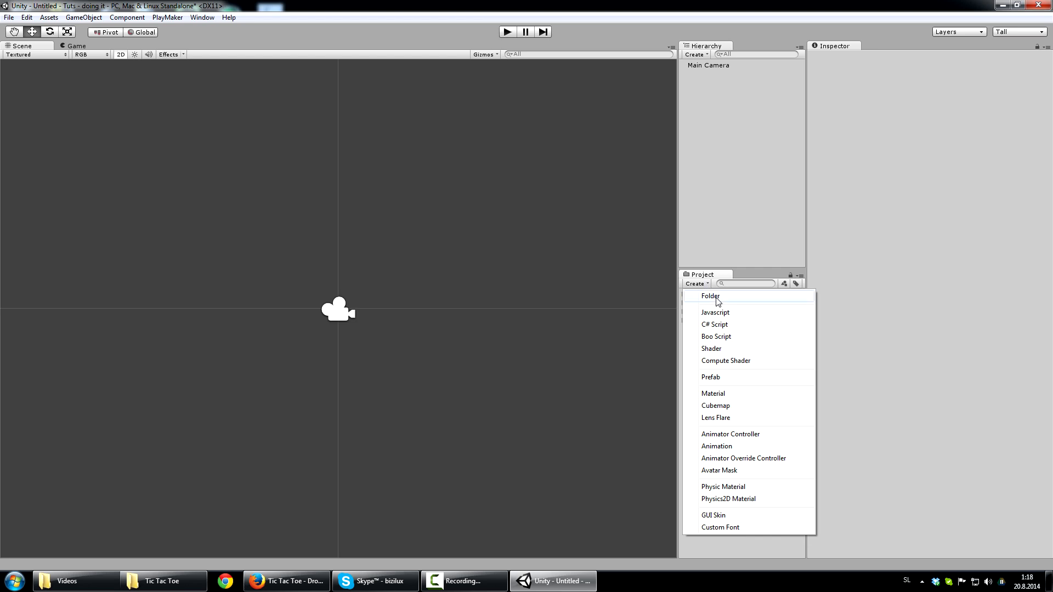
pyautogui.click(711, 296)
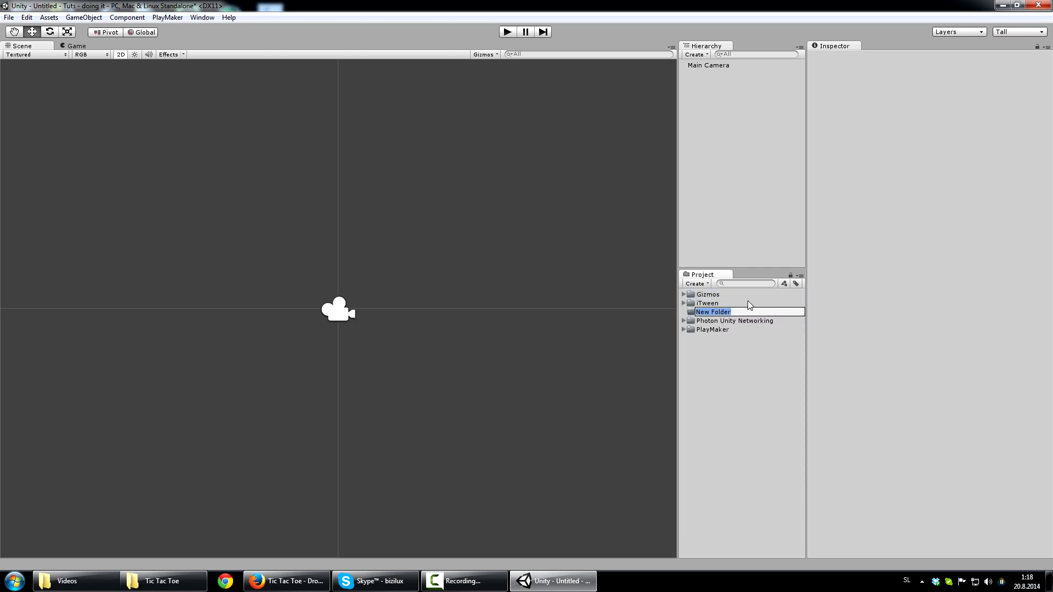
pyautogui.write('Tic Tac Toe')
pyautogui.press('Return')
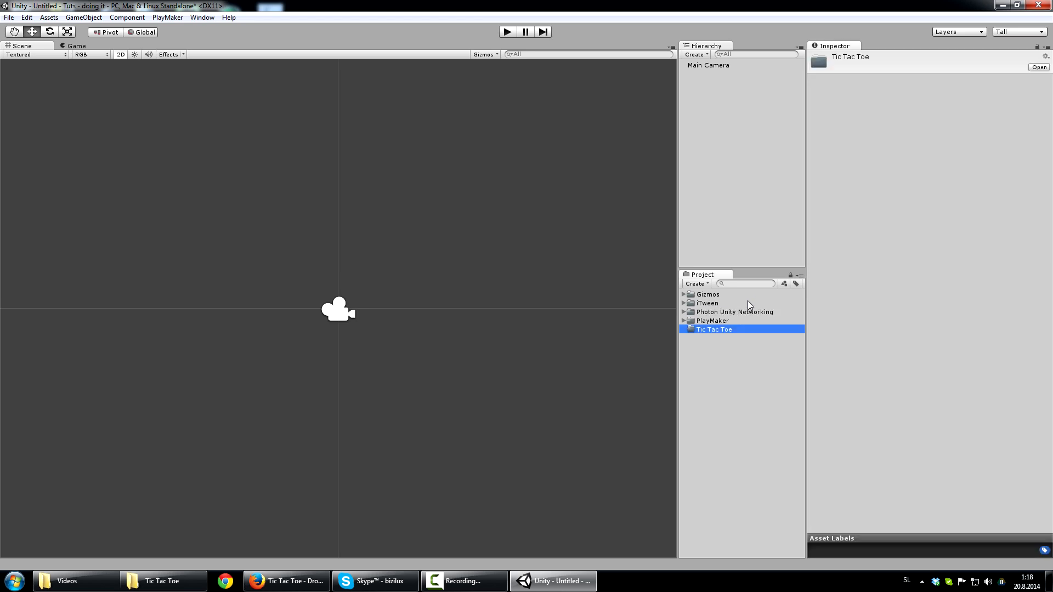
# - Create a subfolder named Sprites inside the Tic Tac Toe folder
pyautogui.click(697, 284)
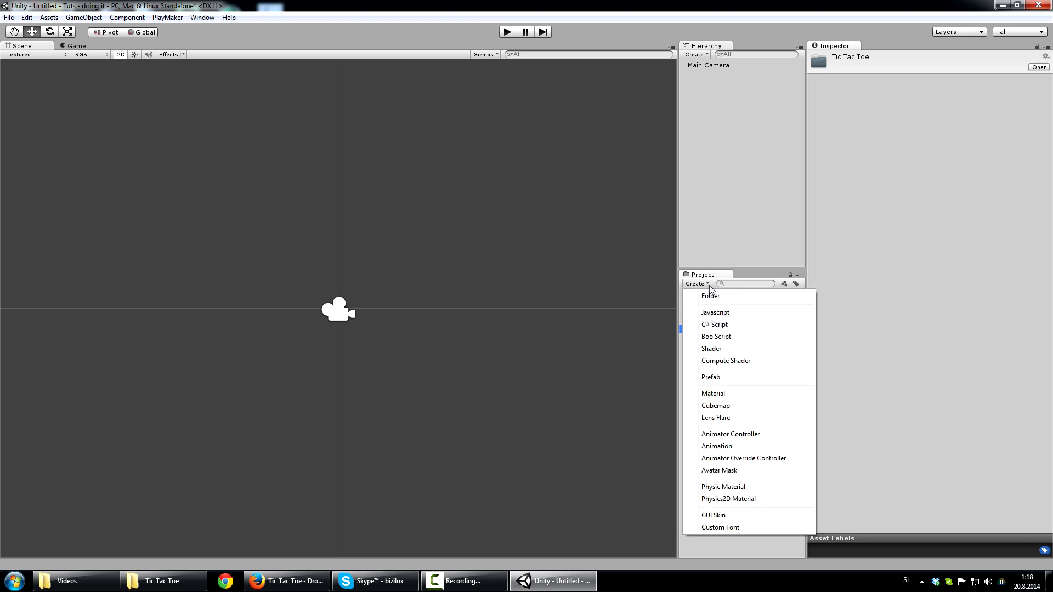
pyautogui.click(710, 296)
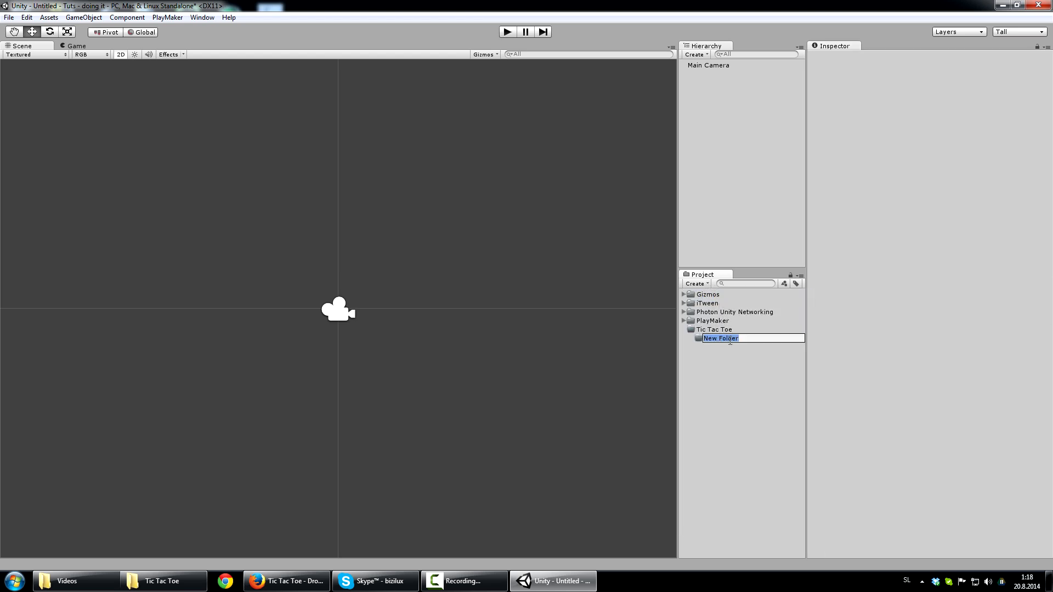
pyautogui.write('Sprites')
pyautogui.press('Return')
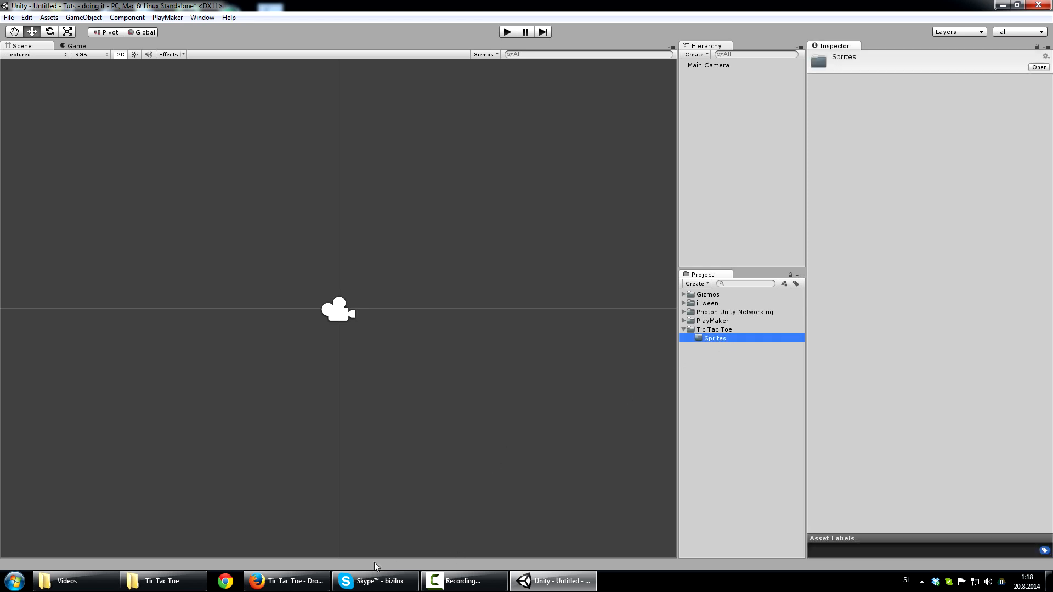
# - Import Circle.png, Cross.png and Field.png from the file explorer into the Sprites folder and expand it
pyautogui.click(162, 581)
pyautogui.keyDown('ctrl'); pyautogui.click(176, 225); pyautogui.keyUp('ctrl')
pyautogui.moveTo(195, 226); pyautogui.dragTo(725, 339)
pyautogui.click(692, 338)
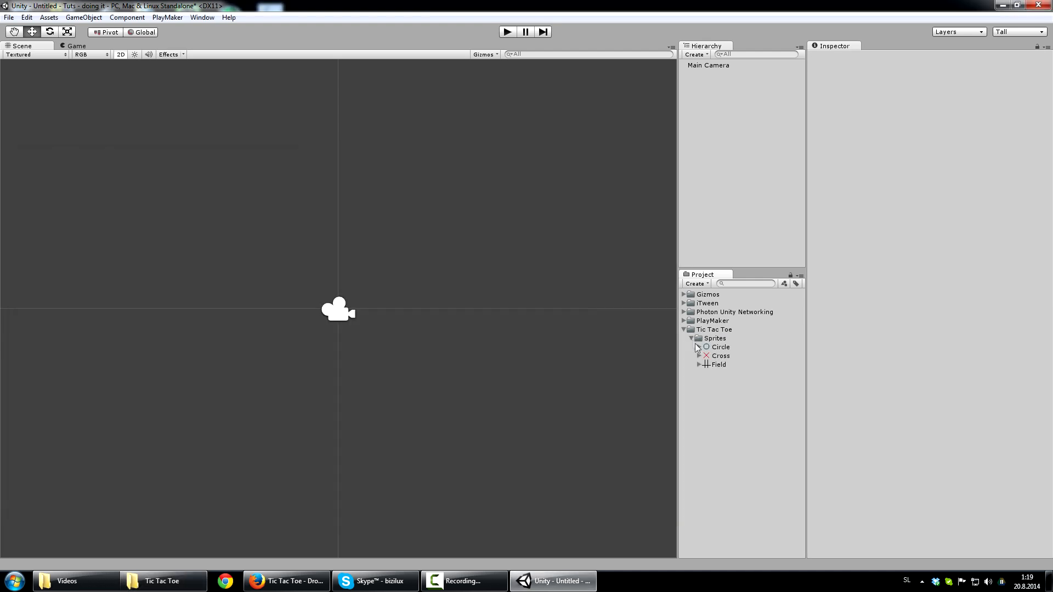
# - Review the import settings and previews of the Circle, Cross and Field sprites
pyautogui.click(713, 347)
pyautogui.click(720, 356)
pyautogui.click(721, 364)
pyautogui.click(721, 347)
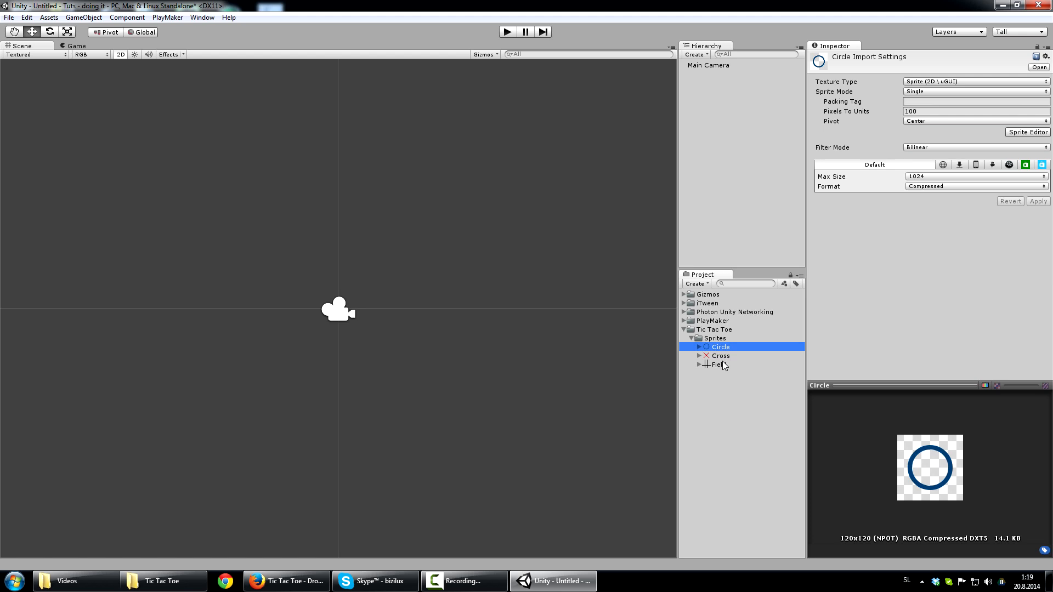
pyautogui.click(725, 366)
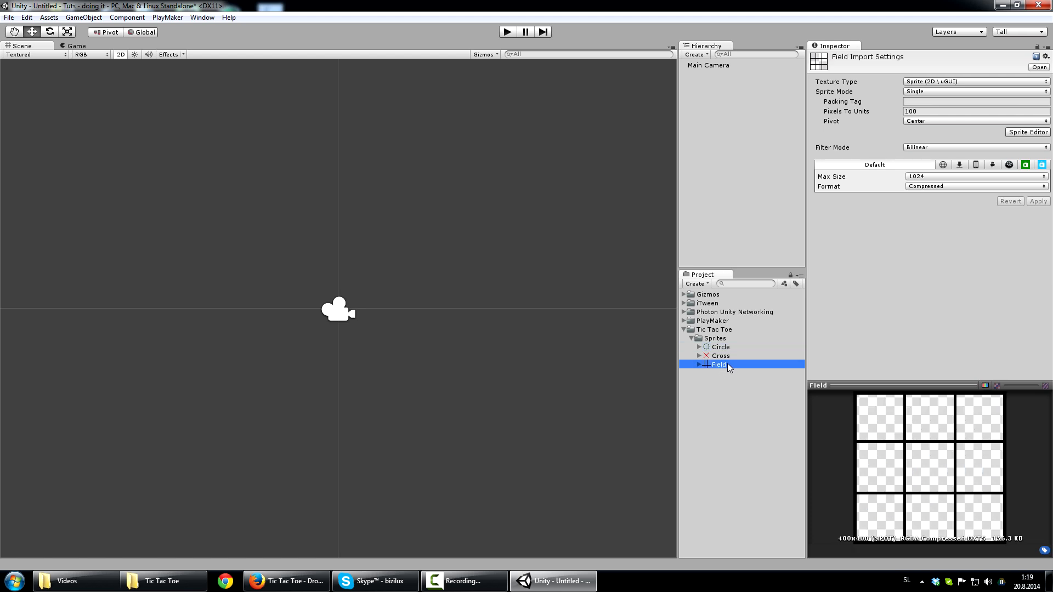
# - Place the Field sprite in the scene and reset its Transform to the origin
pyautogui.moveTo(728, 364); pyautogui.dragTo(555, 332)
pyautogui.moveTo(343, 276); pyautogui.dragTo(358, 280)
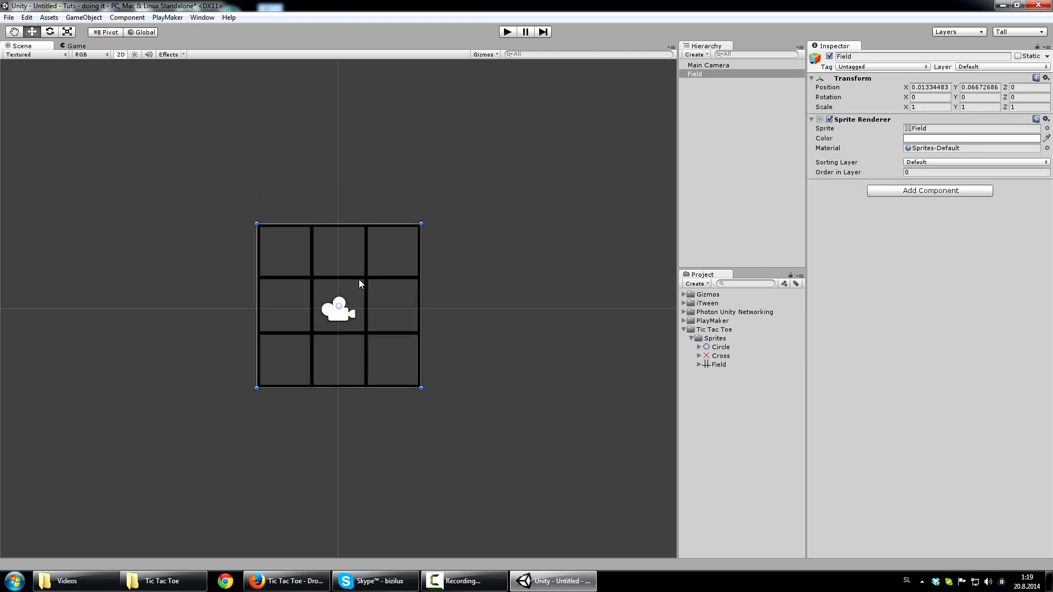
pyautogui.click(1045, 78)
pyautogui.click(1046, 80)
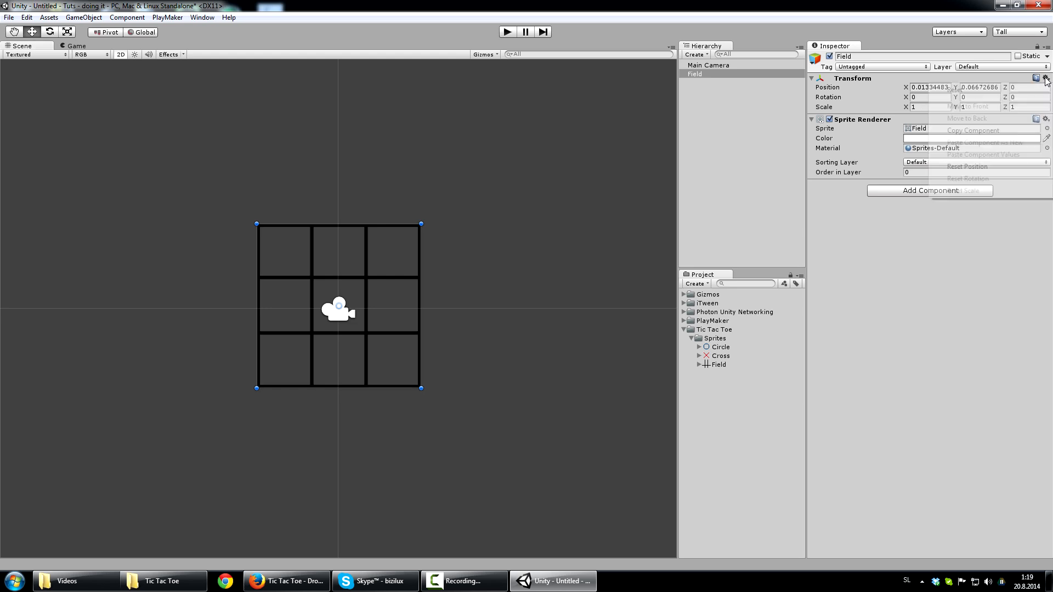
pyautogui.click(1008, 90)
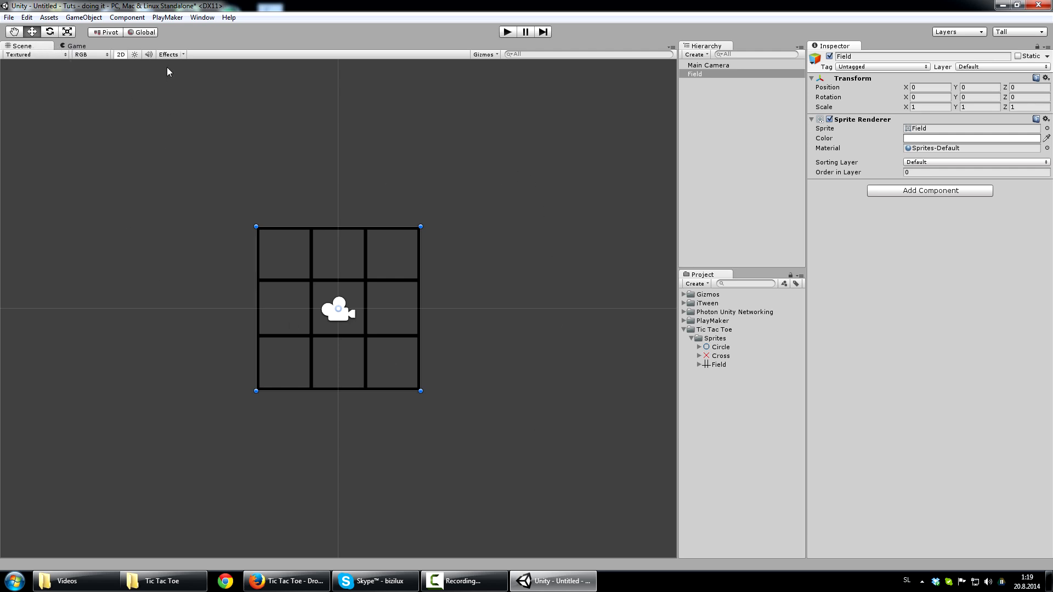
# - Open the PlayMaker Editor, dock it below the Scene view and enlarge its height
pyautogui.click(167, 17)
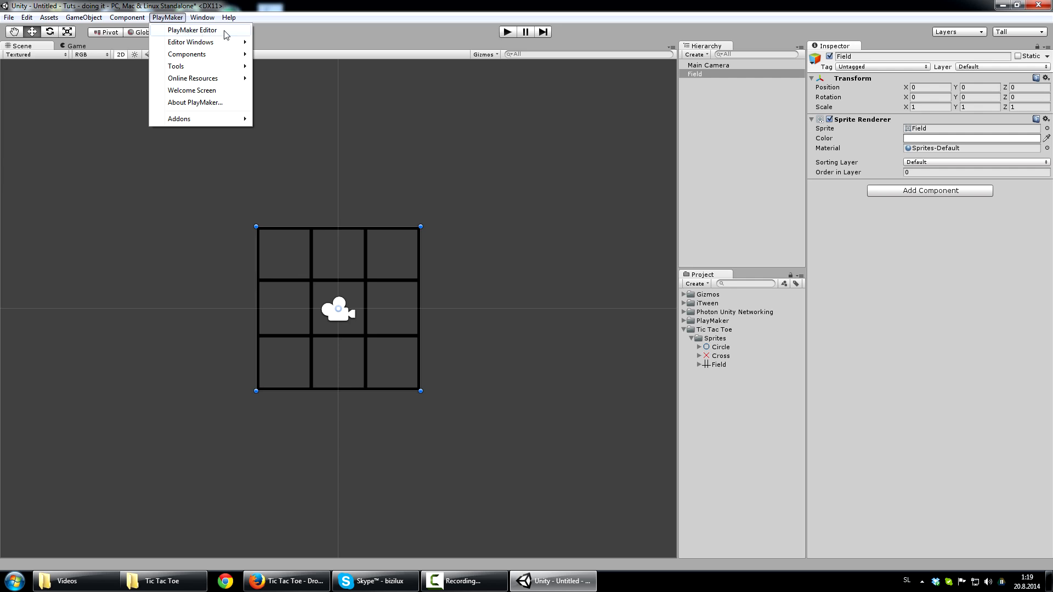
pyautogui.click(164, 18)
pyautogui.click(162, 19)
pyautogui.click(188, 33)
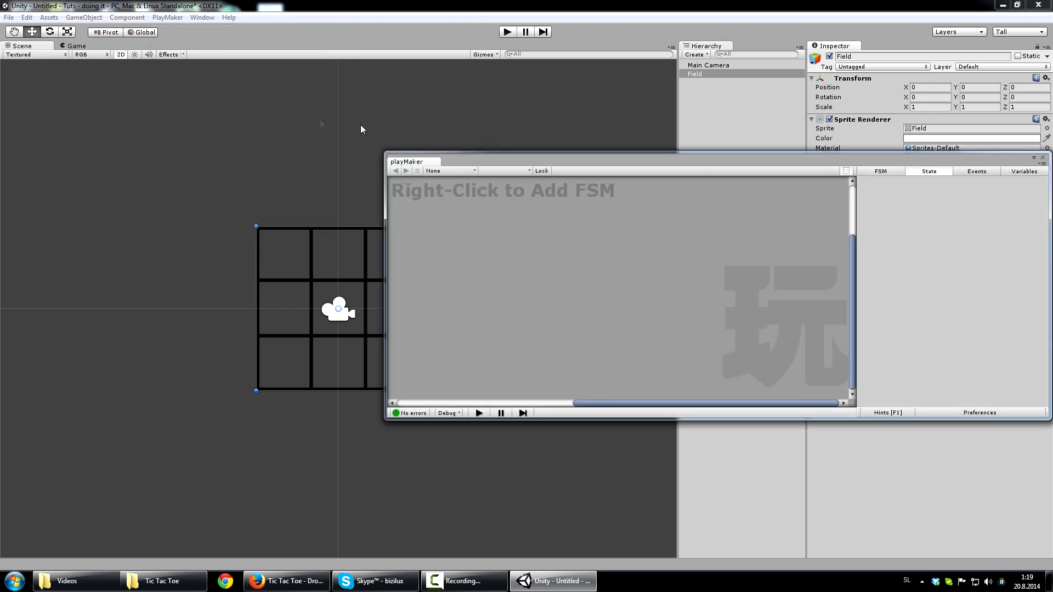
pyautogui.moveTo(452, 158); pyautogui.dragTo(294, 95)
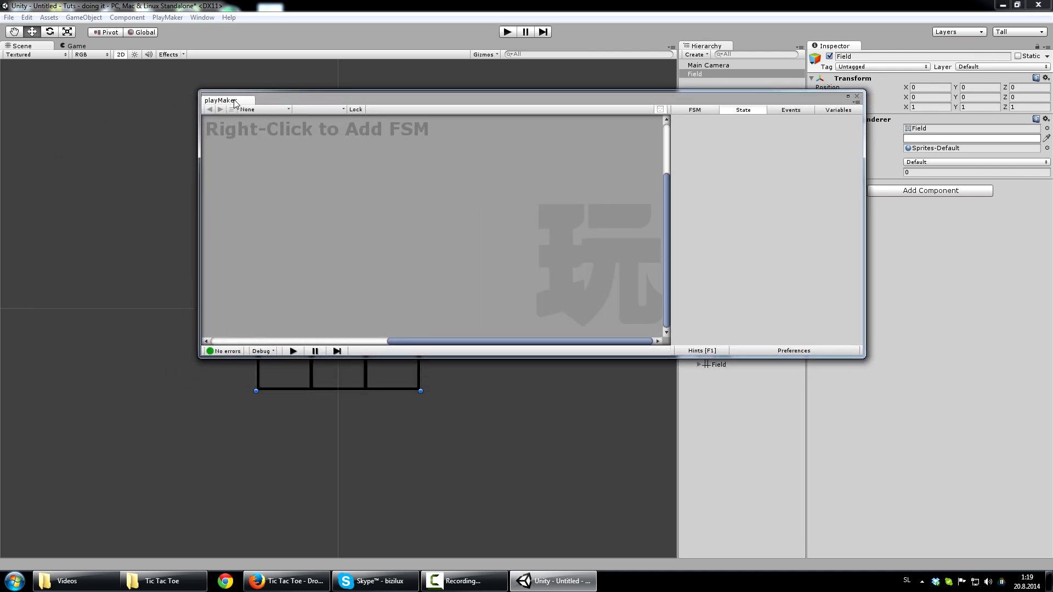
pyautogui.moveTo(237, 102); pyautogui.dragTo(285, 502)
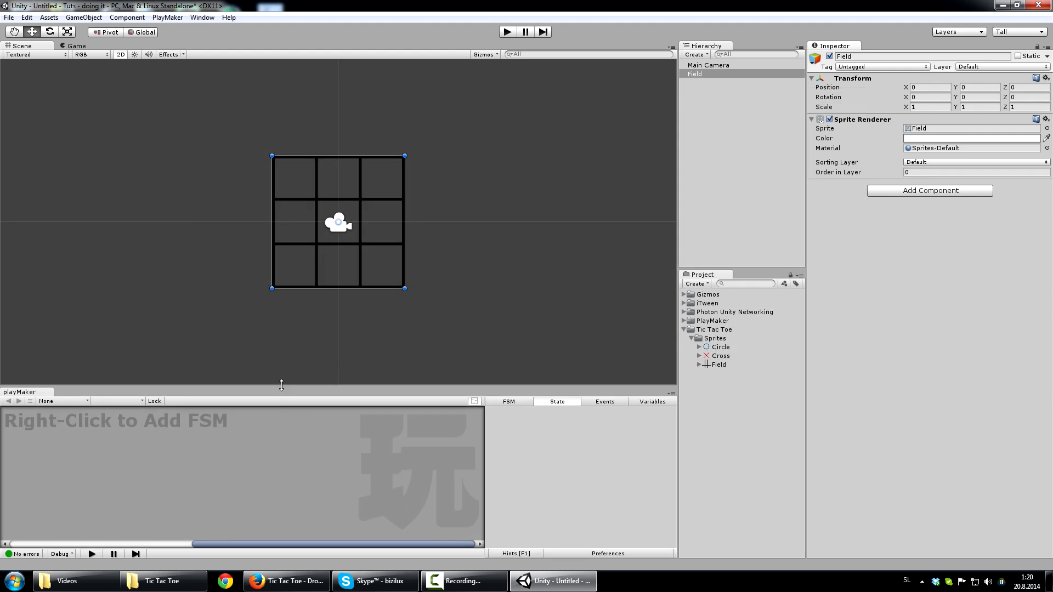
pyautogui.moveTo(285, 387); pyautogui.dragTo(290, 319)
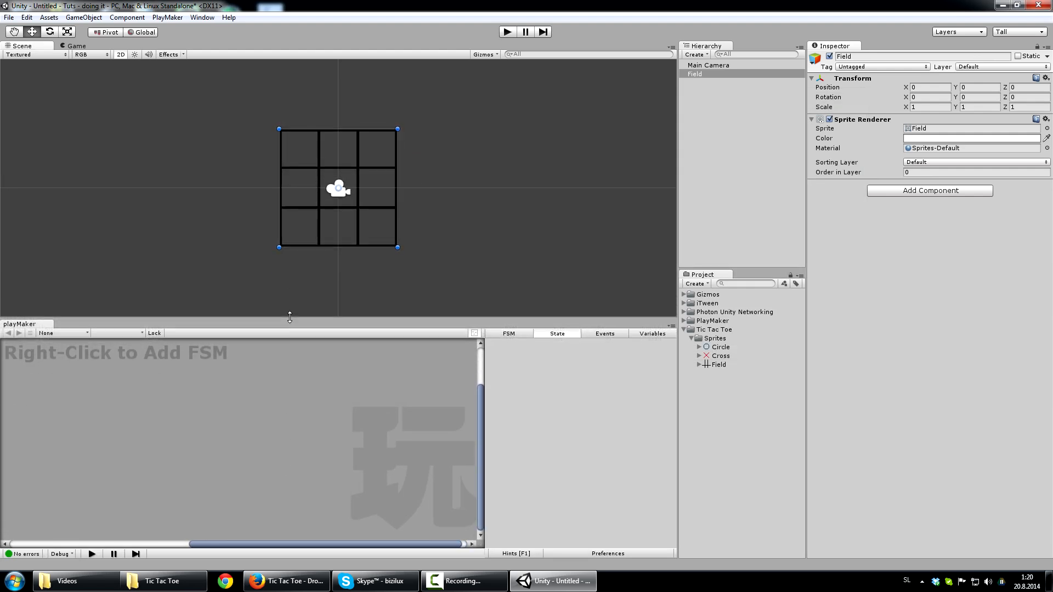
# - Dock the Game view beside the Scene view so both are shown at once
pyautogui.click(77, 47)
pyautogui.moveTo(76, 48); pyautogui.dragTo(567, 182)
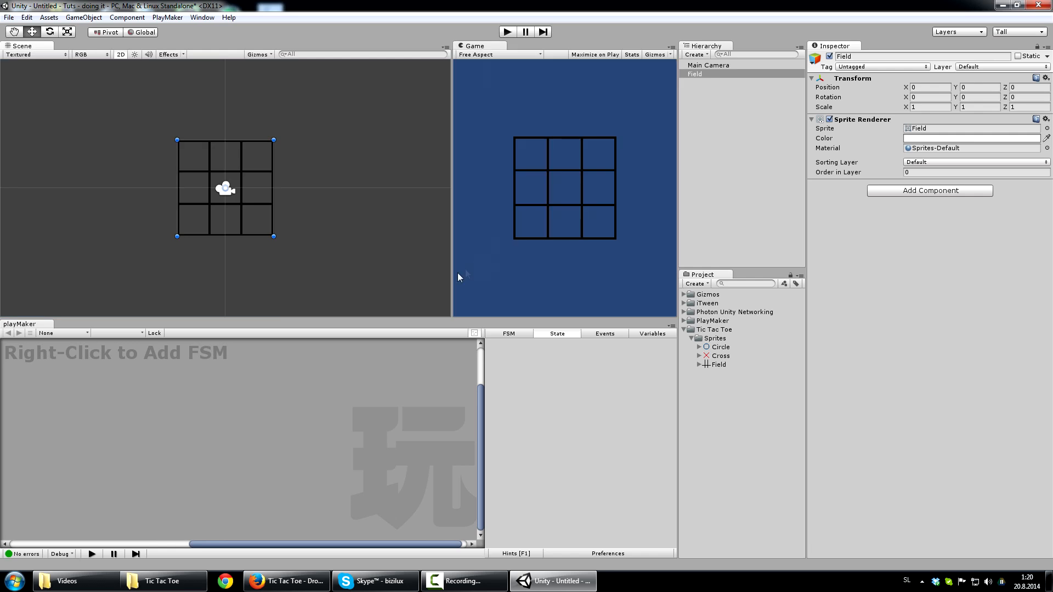
pyautogui.moveTo(112, 145); pyautogui.dragTo(97, 122, button='middle')
pyautogui.click(547, 205)
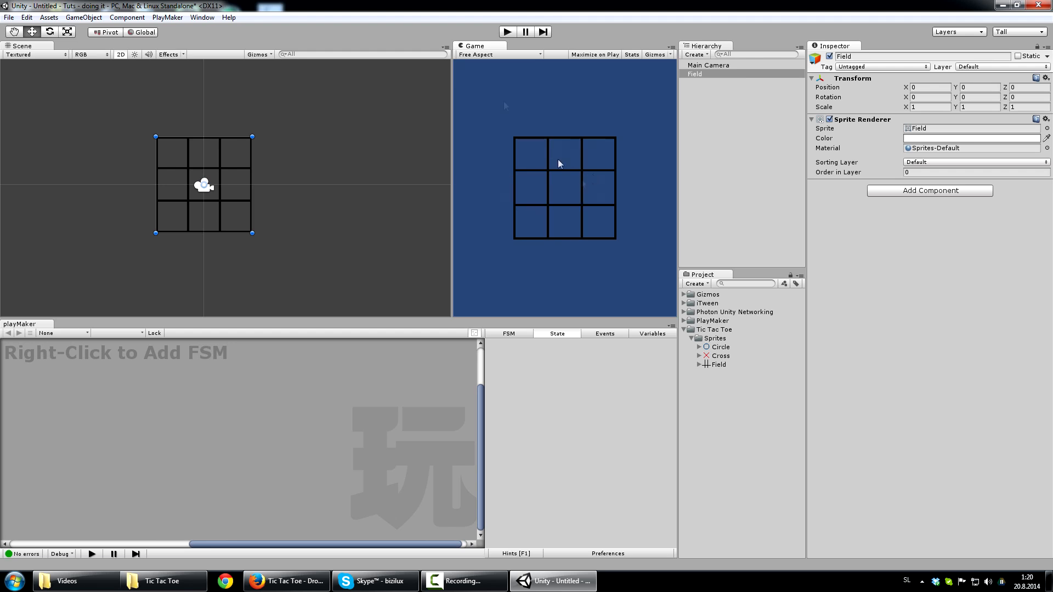
# - Run the game briefly in Play mode and stop it again
pyautogui.click(512, 31)
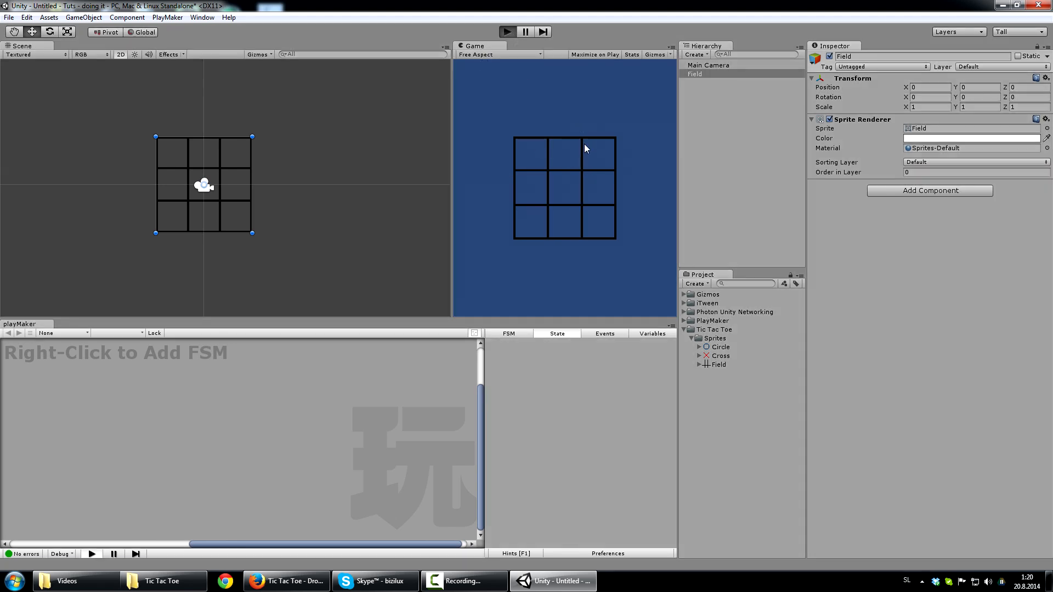
pyautogui.click(513, 31)
pyautogui.click(514, 31)
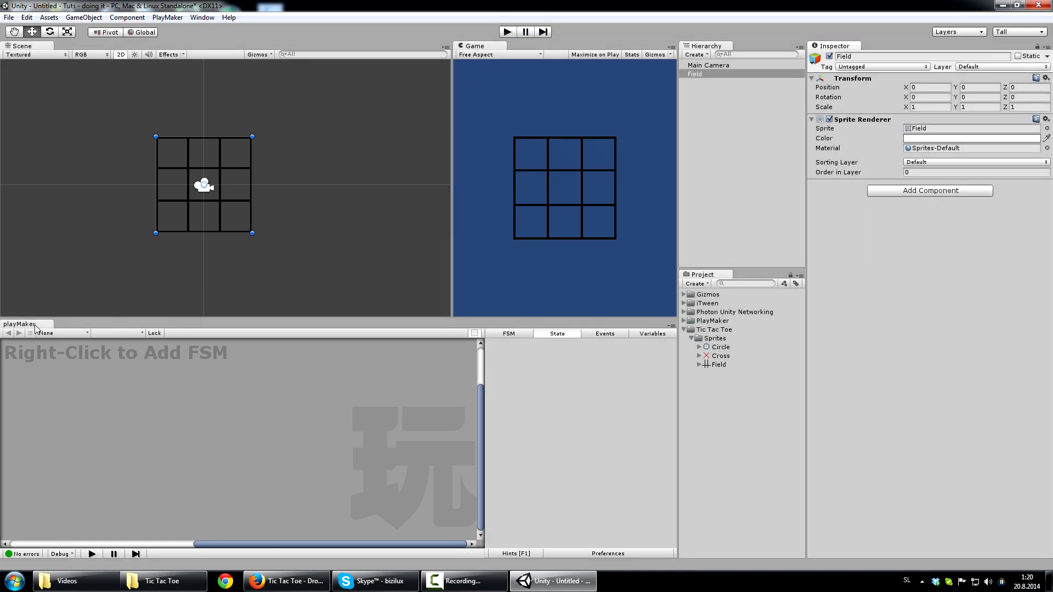
# - Place the Cross sprite in the grid's middle-right cell and the Circle sprite in its top-right cell
pyautogui.moveTo(273, 197); pyautogui.dragTo(236, 216, button='middle')
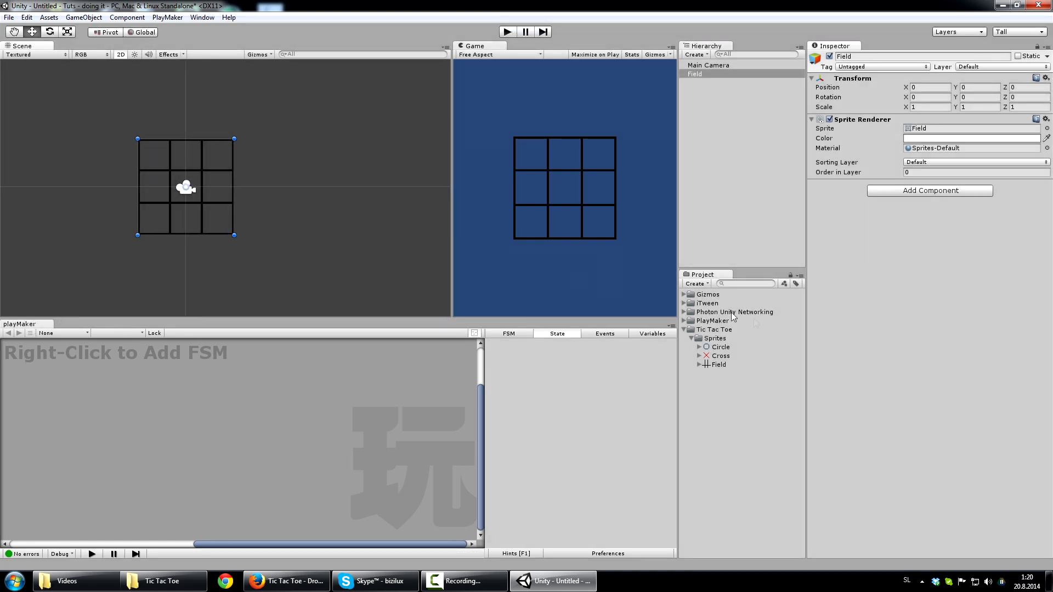
pyautogui.moveTo(722, 358); pyautogui.dragTo(217, 185)
pyautogui.moveTo(719, 347); pyautogui.dragTo(215, 154)
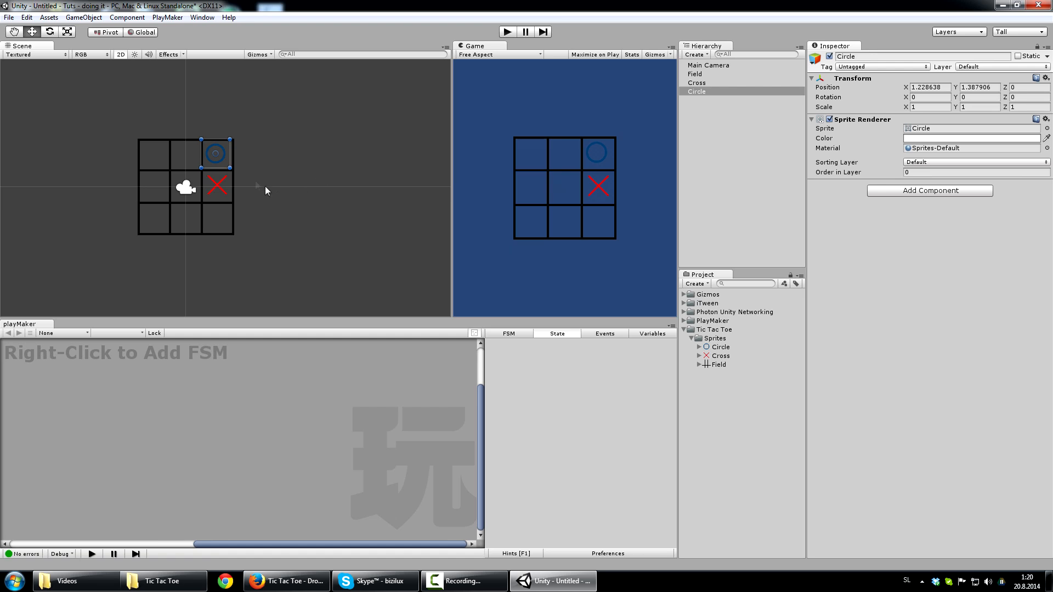
# - Centre the Circle in the grid's top-right cell by setting its position to X 1.3 and Y 1.3
pyautogui.scroll(2, 311, 205)
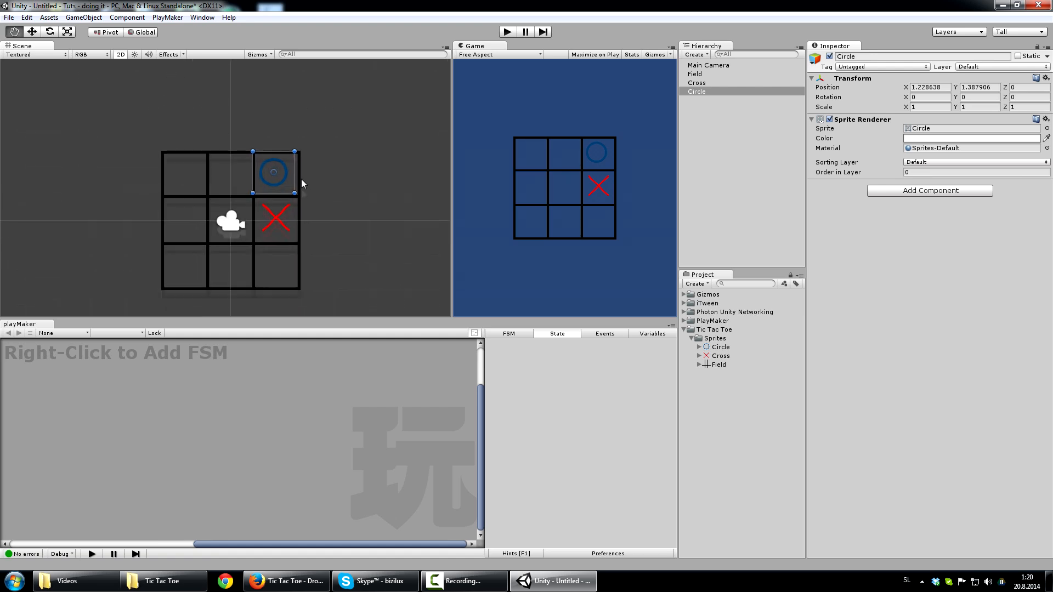
pyautogui.scroll(3, 346, 140)
pyautogui.moveTo(277, 173); pyautogui.dragTo(280, 175)
pyautogui.moveTo(340, 174); pyautogui.dragTo(323, 154, button='middle')
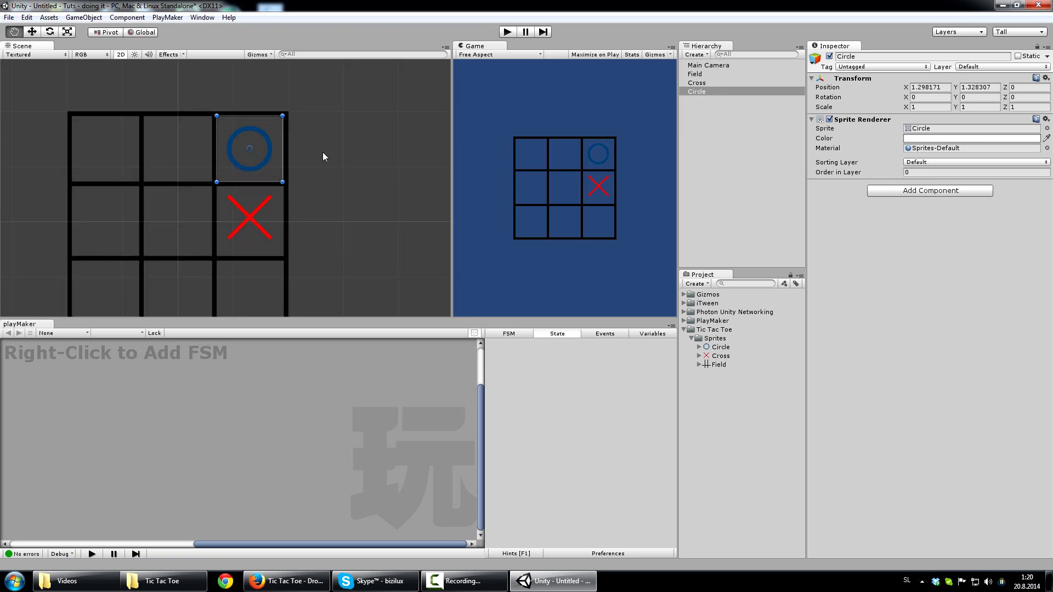
pyautogui.click(932, 87)
pyautogui.write('1.3')
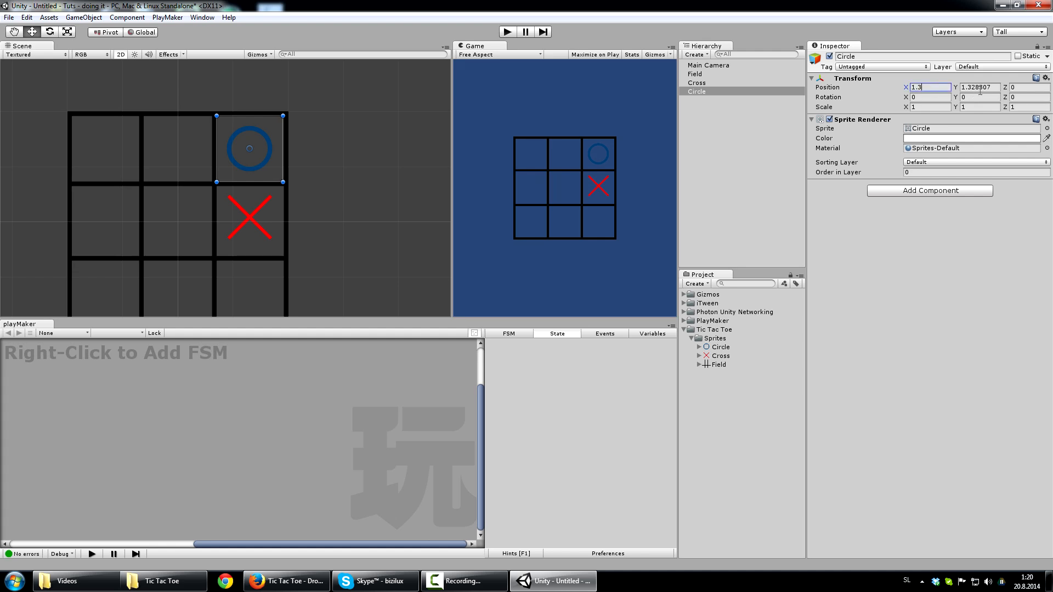
pyautogui.click(970, 87)
pyautogui.write('1.3')
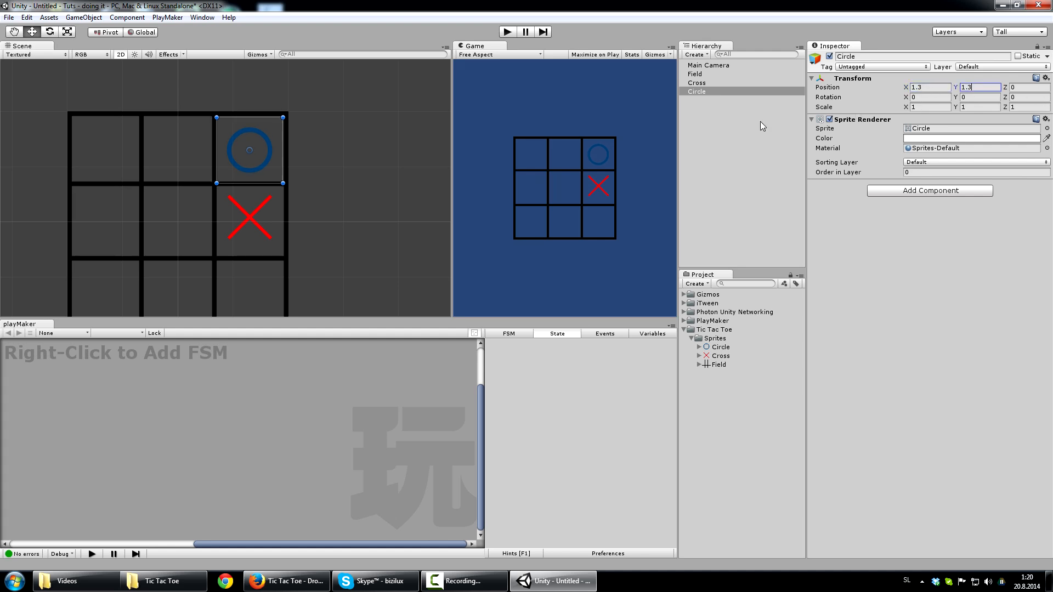
# - Centre the Cross in the grid's middle-right cell by setting its position to X 1.3 and Y 0
pyautogui.click(250, 220)
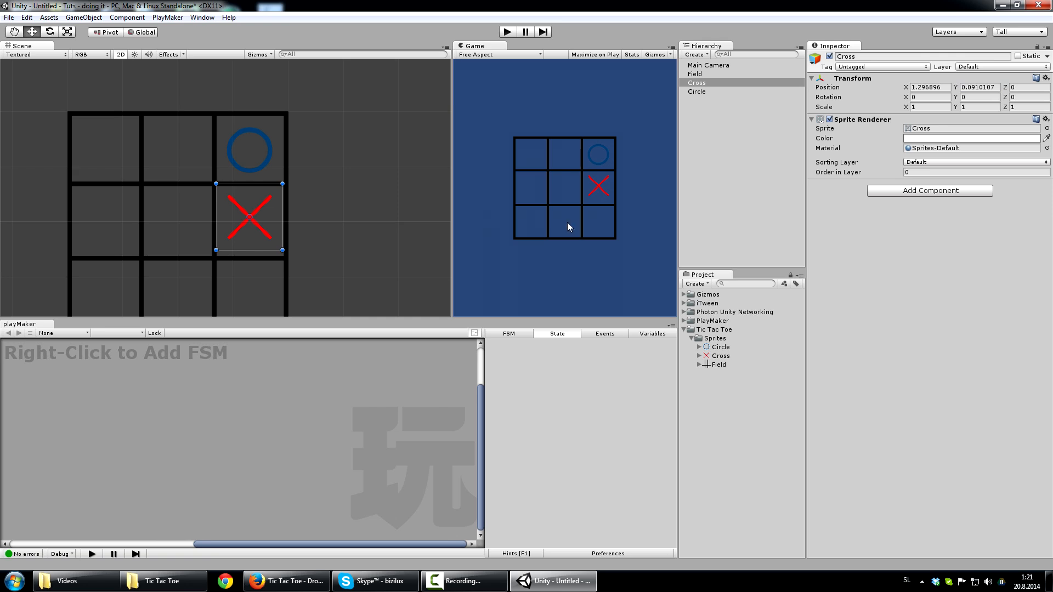
pyautogui.click(937, 89)
pyautogui.write('1.3')
pyautogui.press('Tab')
pyautogui.write('0')
pyautogui.moveTo(292, 218); pyautogui.dragTo(320, 168, button='middle')
pyautogui.scroll(-2, 321, 156)
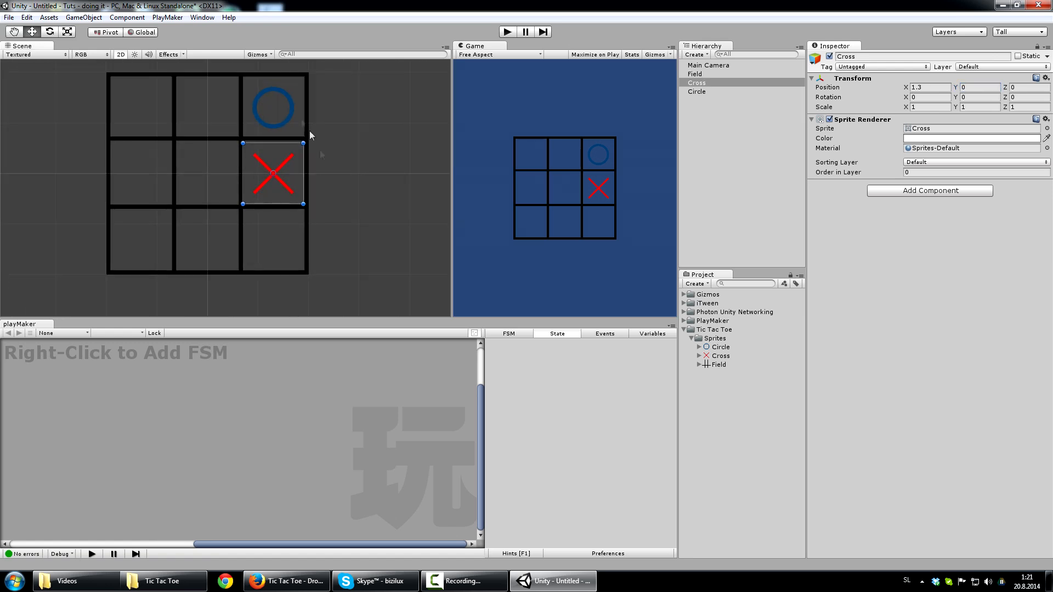
pyautogui.moveTo(382, 129); pyautogui.dragTo(380, 143, button='middle')
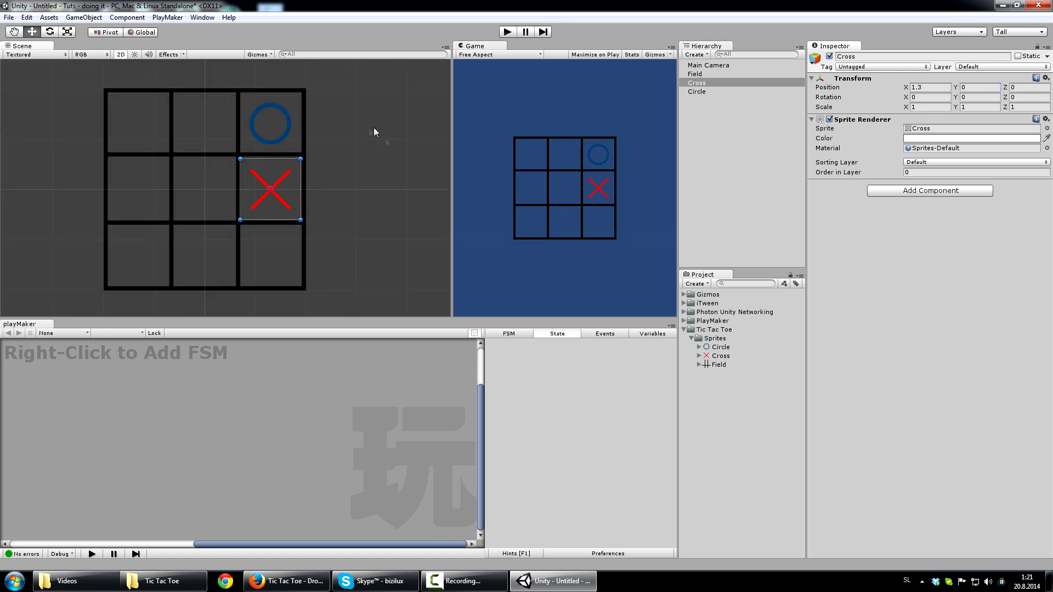
pyautogui.moveTo(349, 175)
pyautogui.mouseDown(button='middle')
pyautogui.moveTo(349, 155)
pyautogui.moveTo(366, 167)
pyautogui.mouseUp(button='middle')
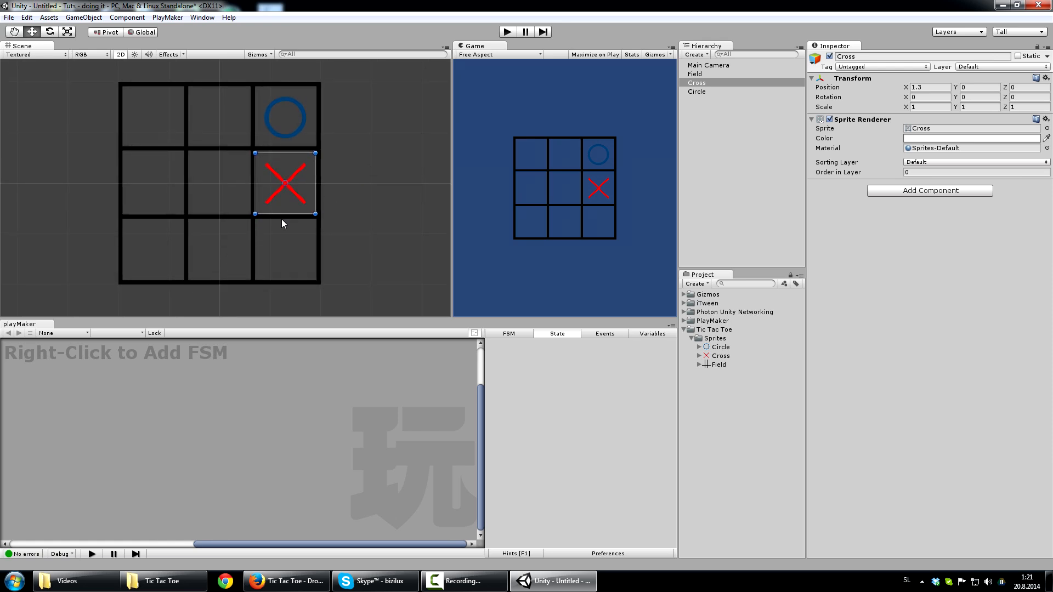
# - Create an empty game object at the top level of the hierarchy and name it Management
pyautogui.click(706, 124)
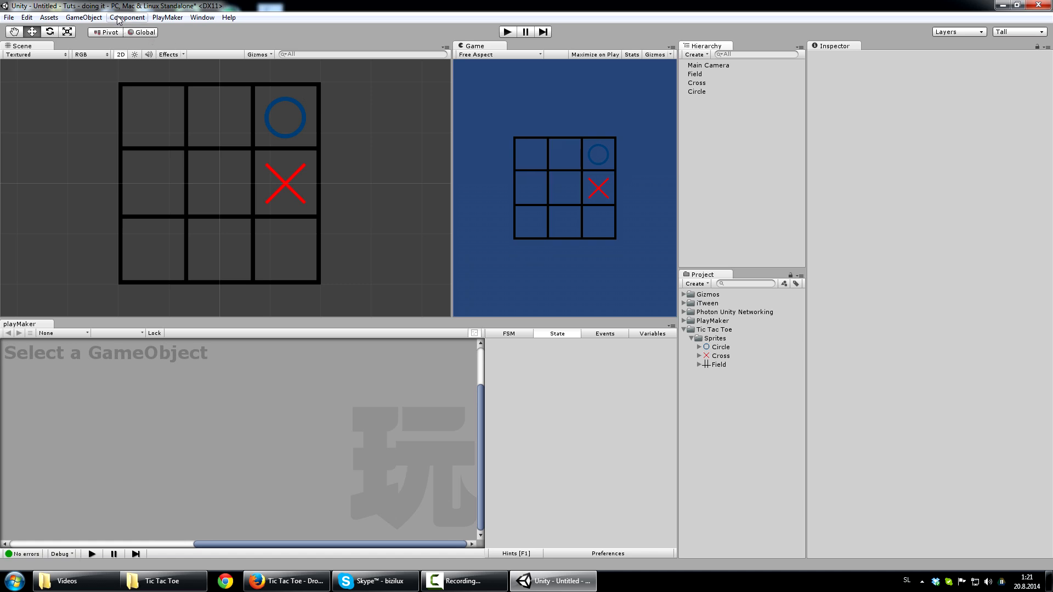
pyautogui.click(95, 21)
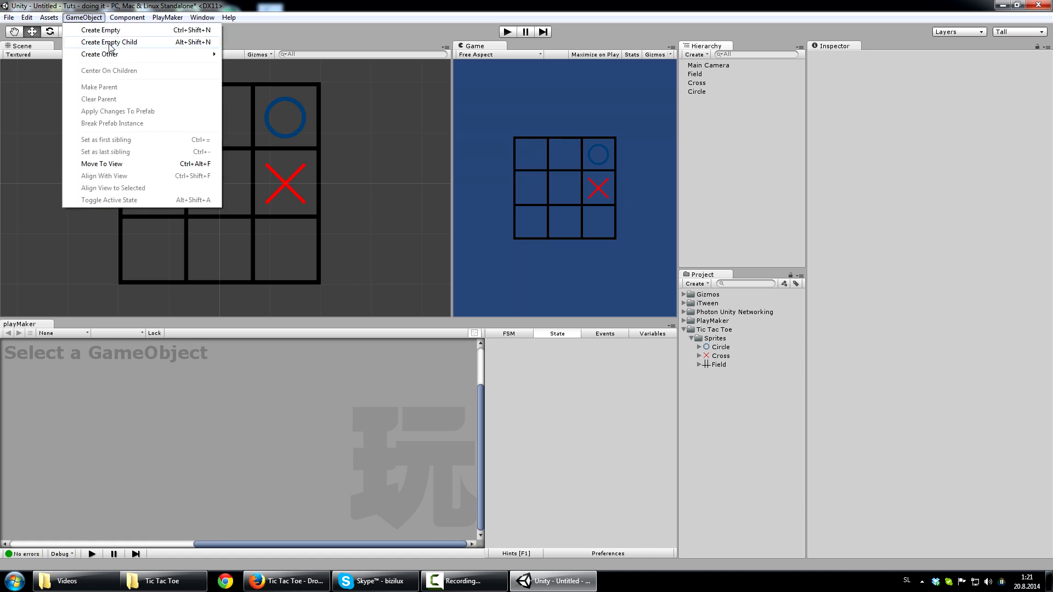
pyautogui.click(100, 31)
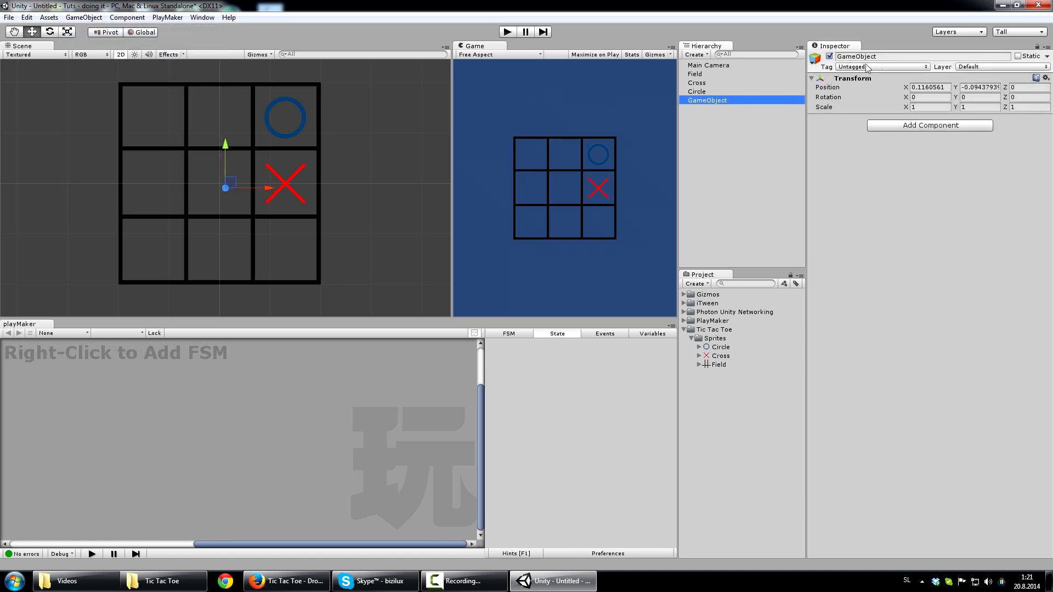
pyautogui.click(887, 56)
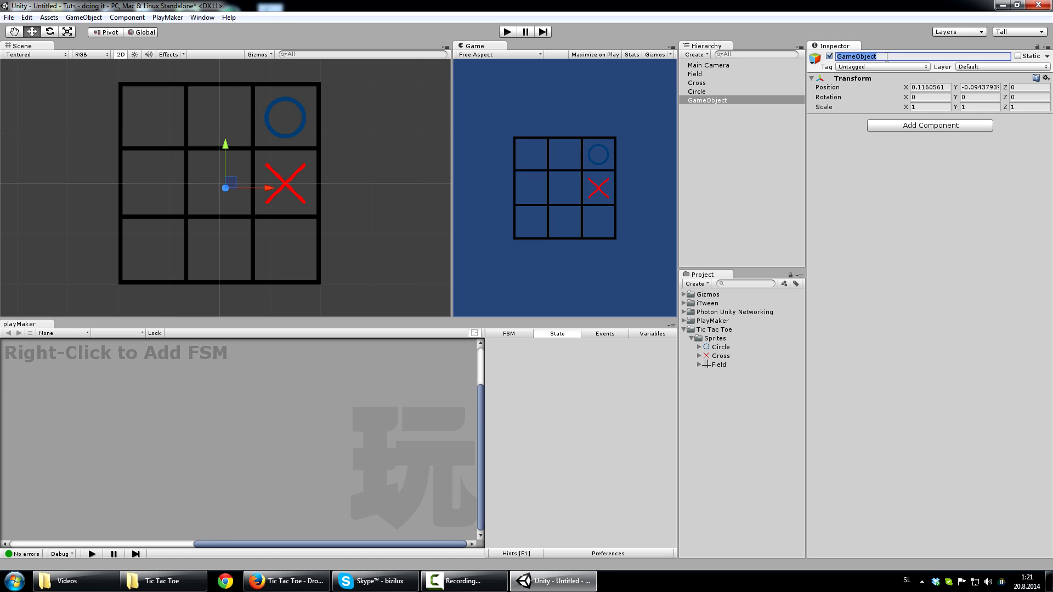
pyautogui.write('Management')
pyautogui.click(738, 102)
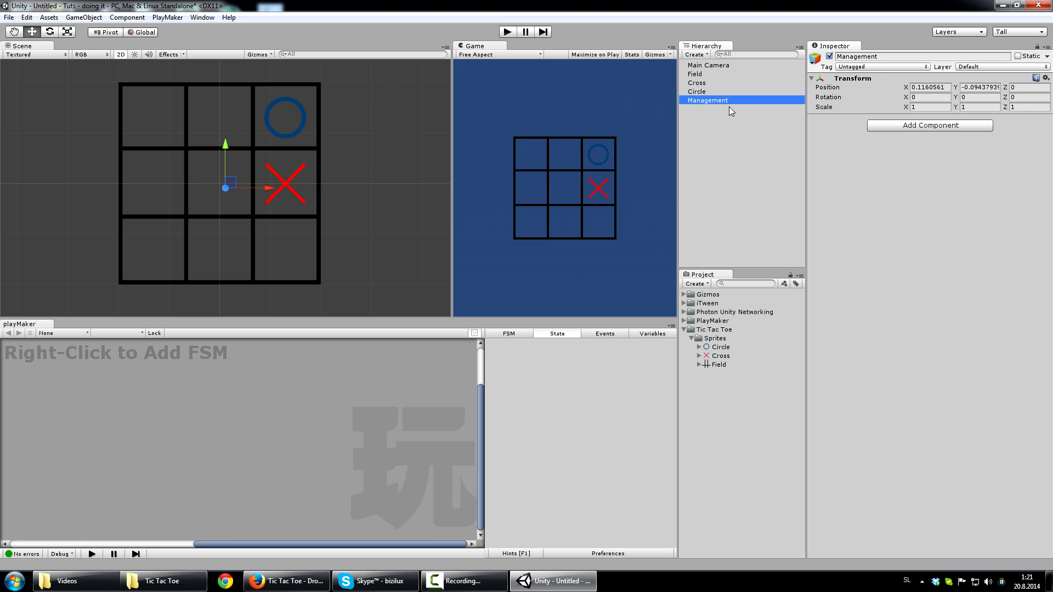
# - Create an empty child object under Management and name it Game Manager
pyautogui.click(83, 17)
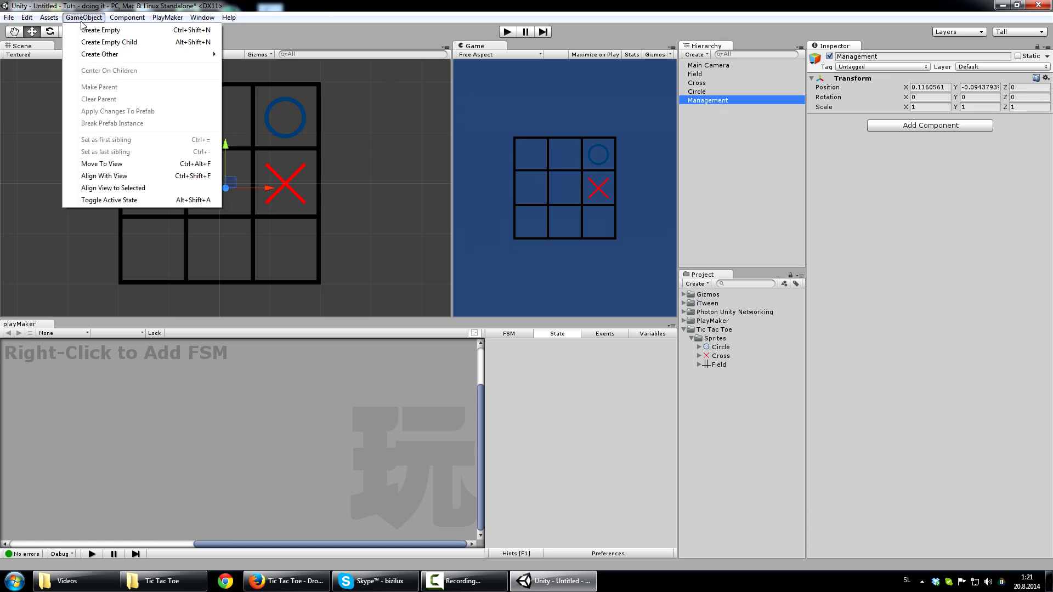
pyautogui.click(89, 43)
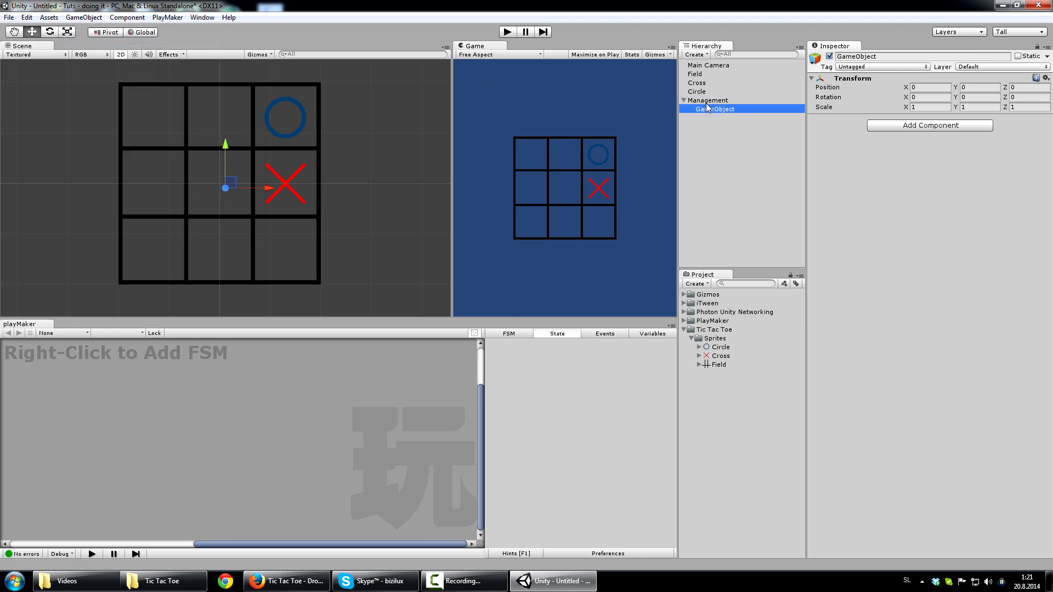
pyautogui.click(890, 56)
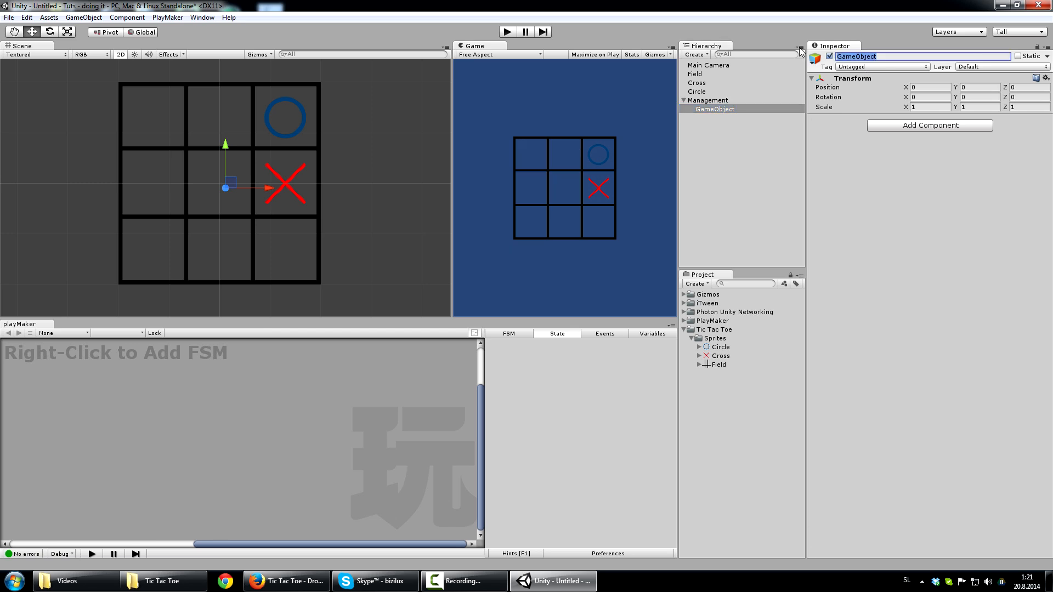
pyautogui.write('Game')
pyautogui.write('anager')
pyautogui.click(730, 109)
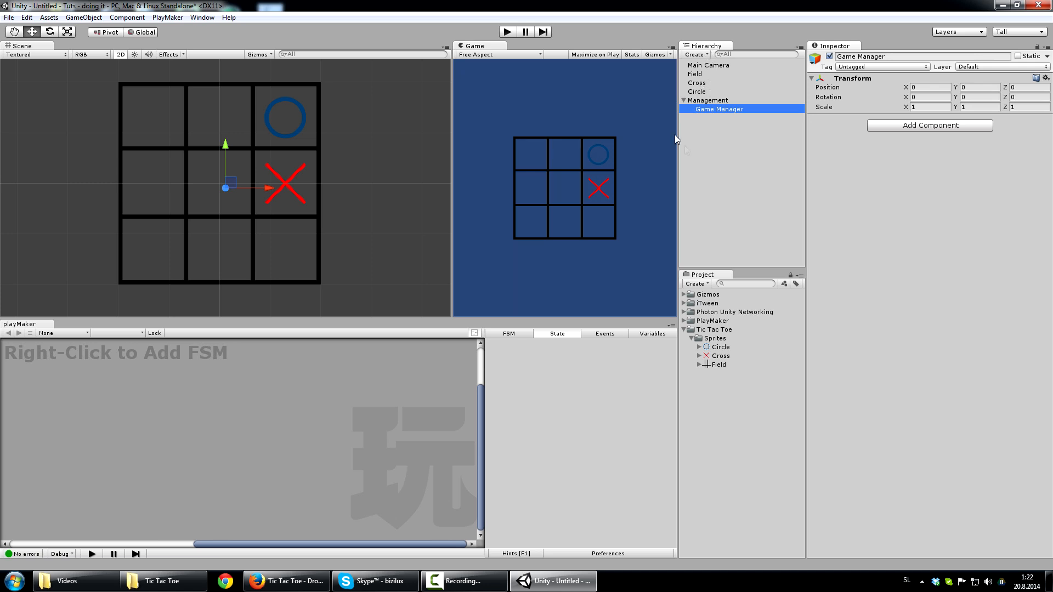
pyautogui.click(729, 101)
pyautogui.click(730, 107)
pyautogui.click(729, 100)
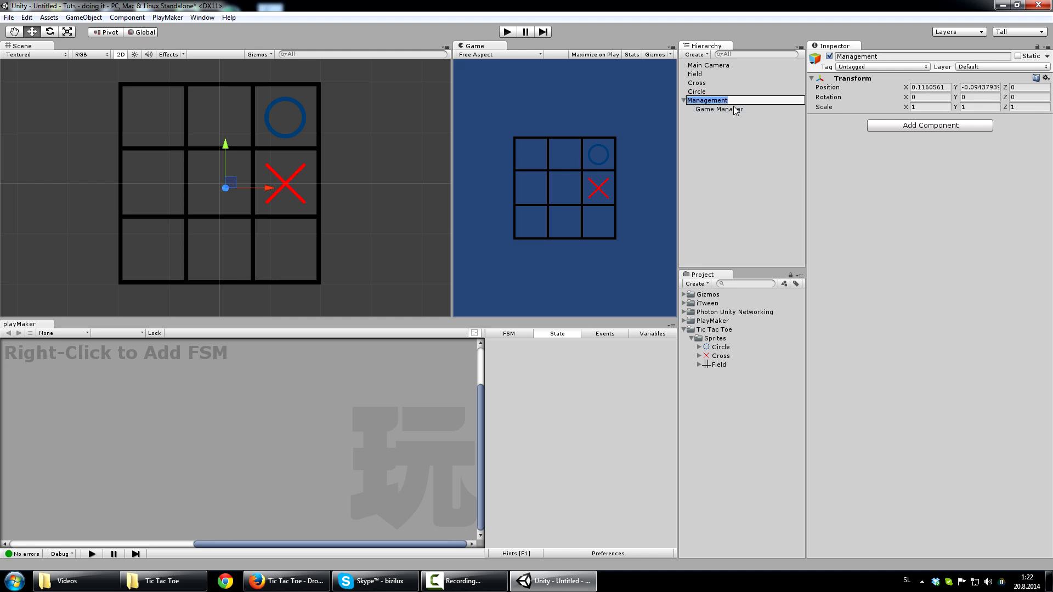
pyautogui.click(736, 109)
pyautogui.click(722, 83)
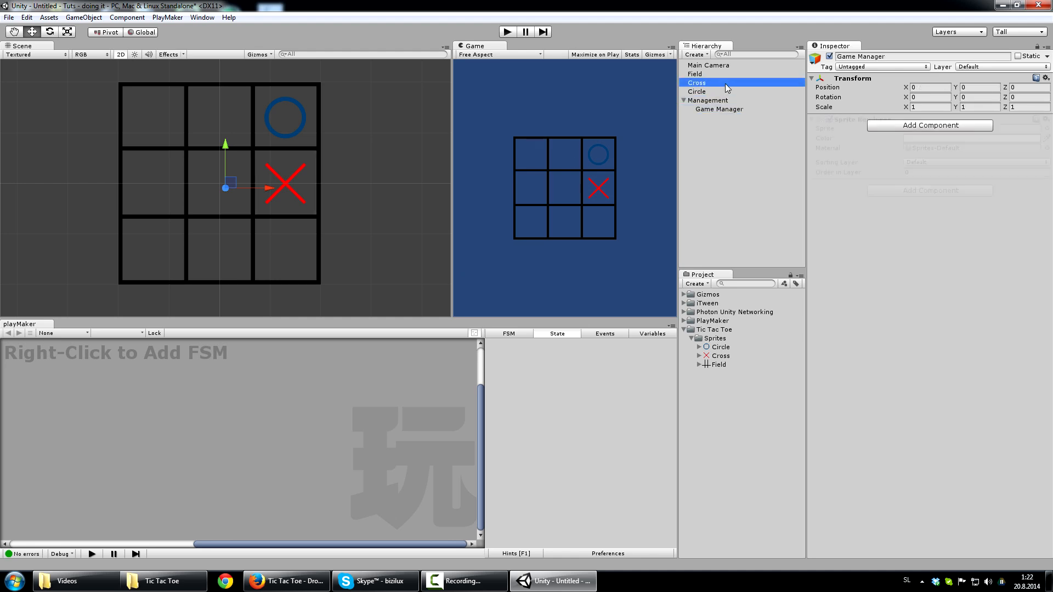
# - Add a PlayMaker FSM to the Game Manager object under Management
pyautogui.click(723, 66)
pyautogui.click(723, 92)
pyautogui.click(723, 110)
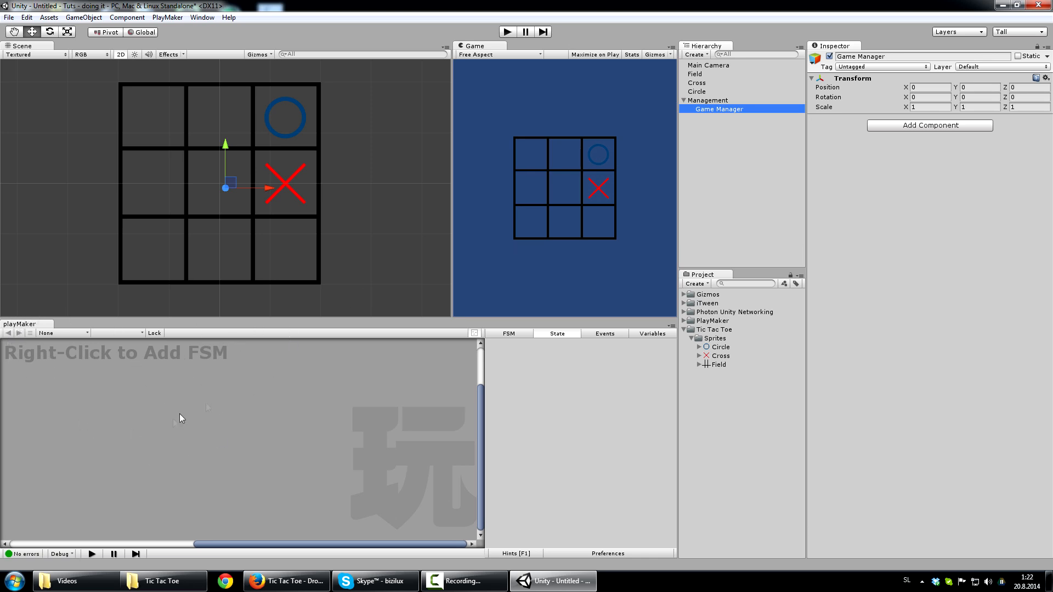
pyautogui.rightClick(158, 402)
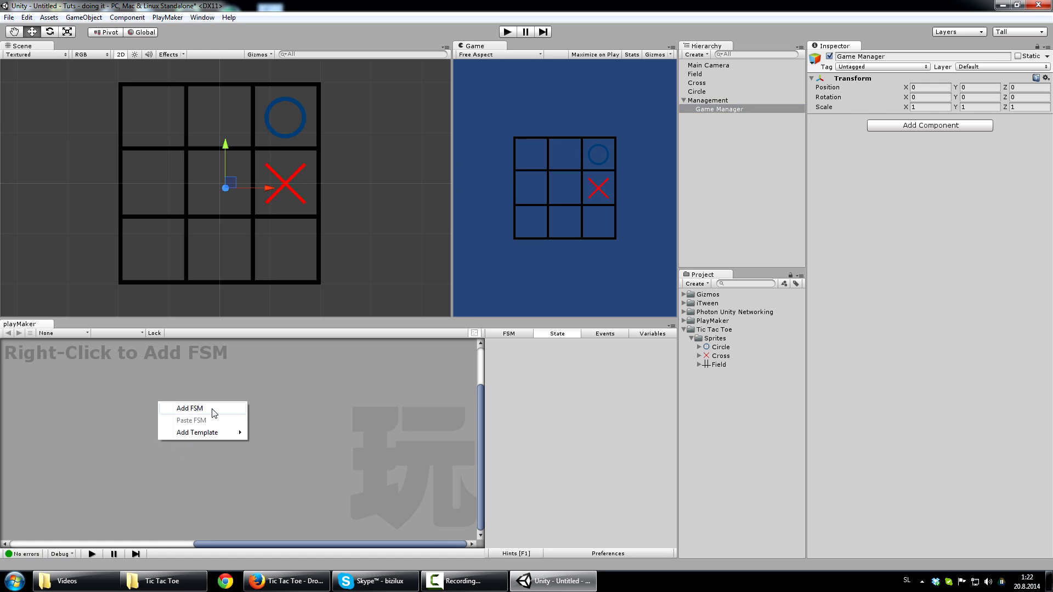
pyautogui.click(190, 408)
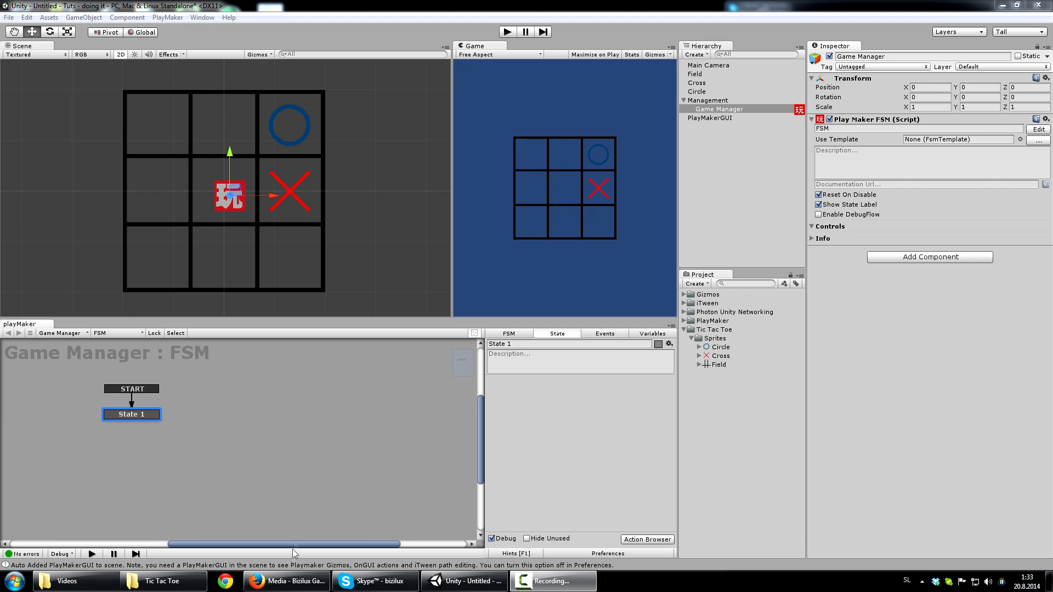
# - Switch to Firefox and search the web for "playmaker 2d"
pyautogui.click(297, 579)
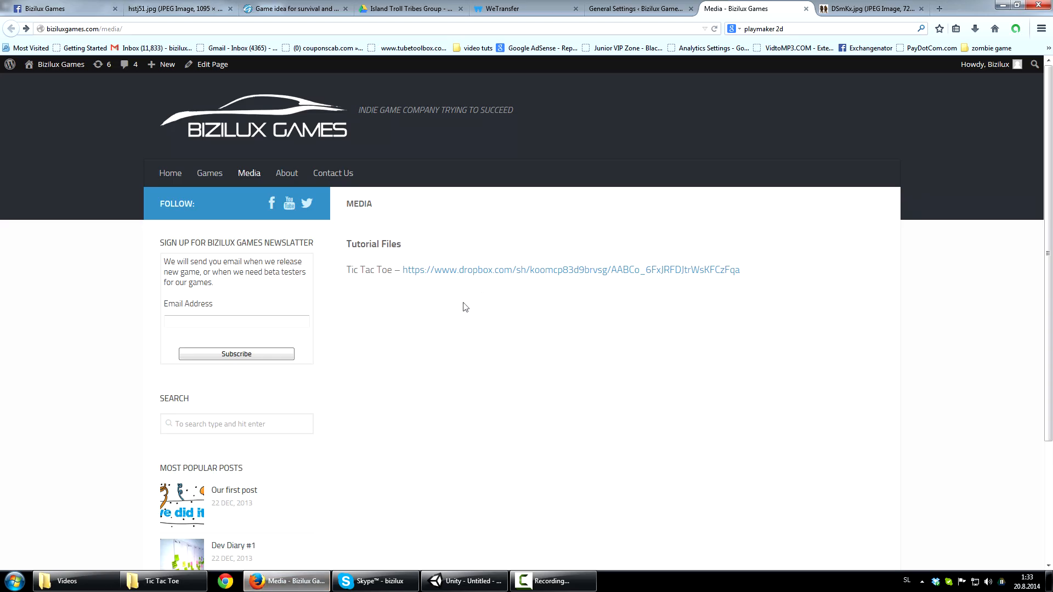
pyautogui.click(800, 28)
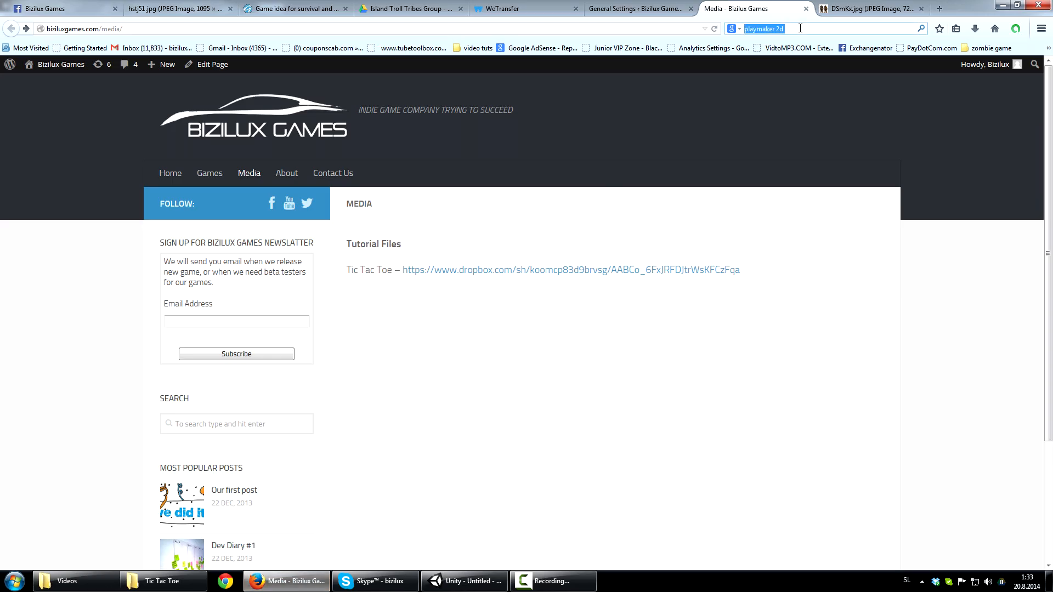
pyautogui.click(795, 28)
pyautogui.moveTo(745, 29); pyautogui.dragTo(814, 29)
pyautogui.click(814, 29)
pyautogui.press('Return')
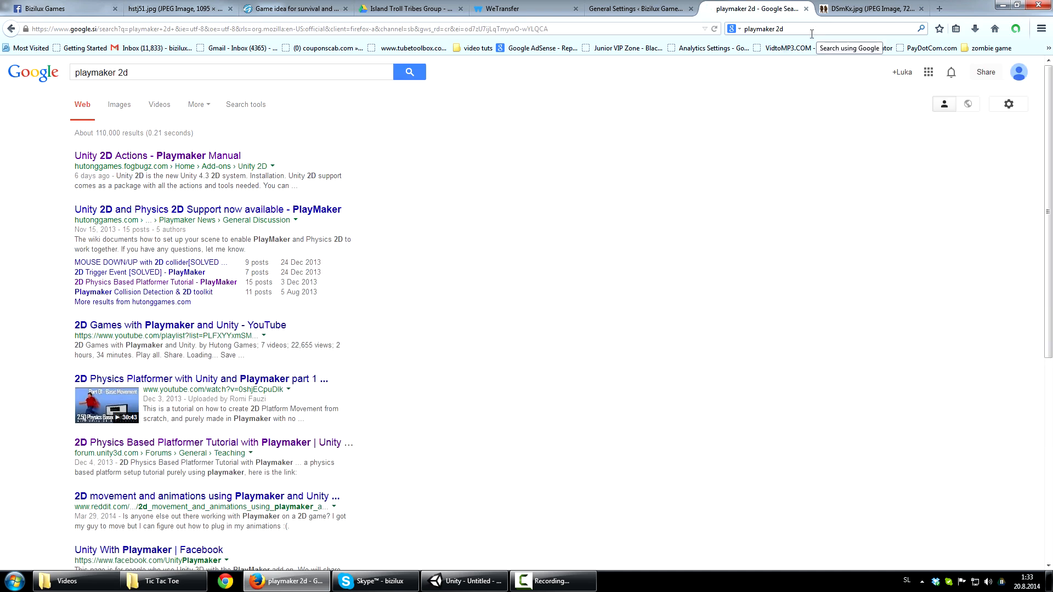
# - Open the "Unity 2D Actions - Playmaker Manual" result and look through its installation notes and action list
pyautogui.moveTo(71, 156); pyautogui.dragTo(245, 157)
pyautogui.click(259, 147)
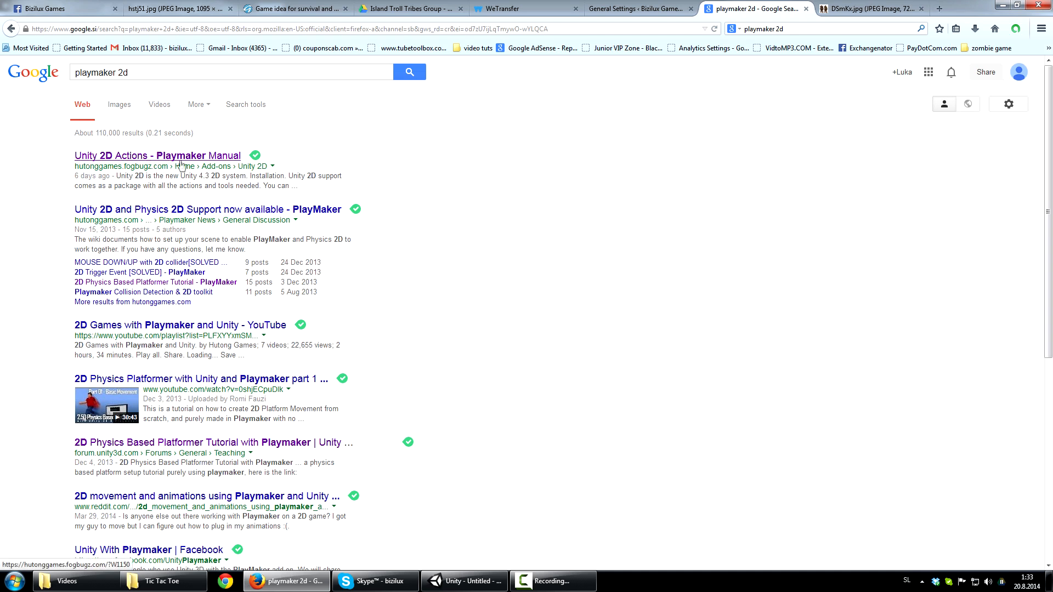
pyautogui.click(157, 159)
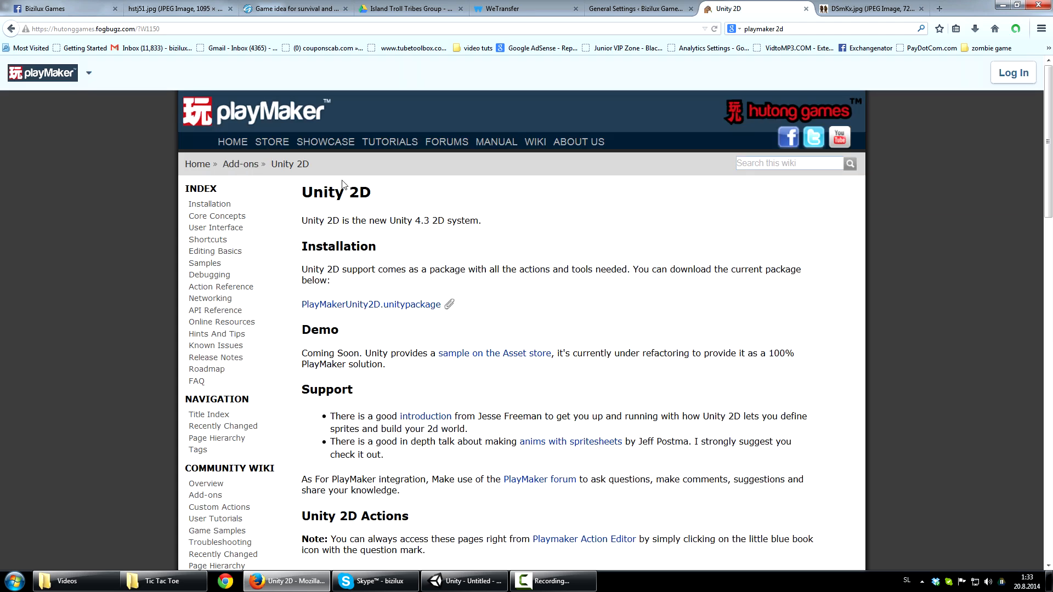
pyautogui.scroll(-6, 335, 220)
pyautogui.scroll(-4, 336, 222)
pyautogui.scroll(10, 337, 222)
pyautogui.scroll(-4, 236, 214)
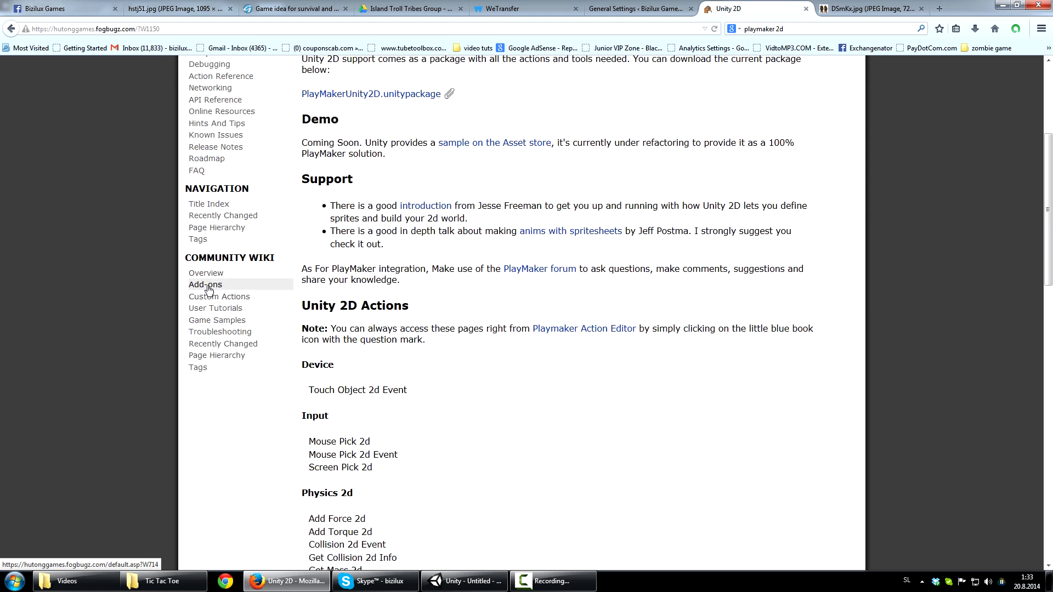
# - Open the community wiki's Add-ons page in a new tab and review the Unity Action Packs and Third Party Tools
pyautogui.rightClick(206, 287)
pyautogui.click(227, 302)
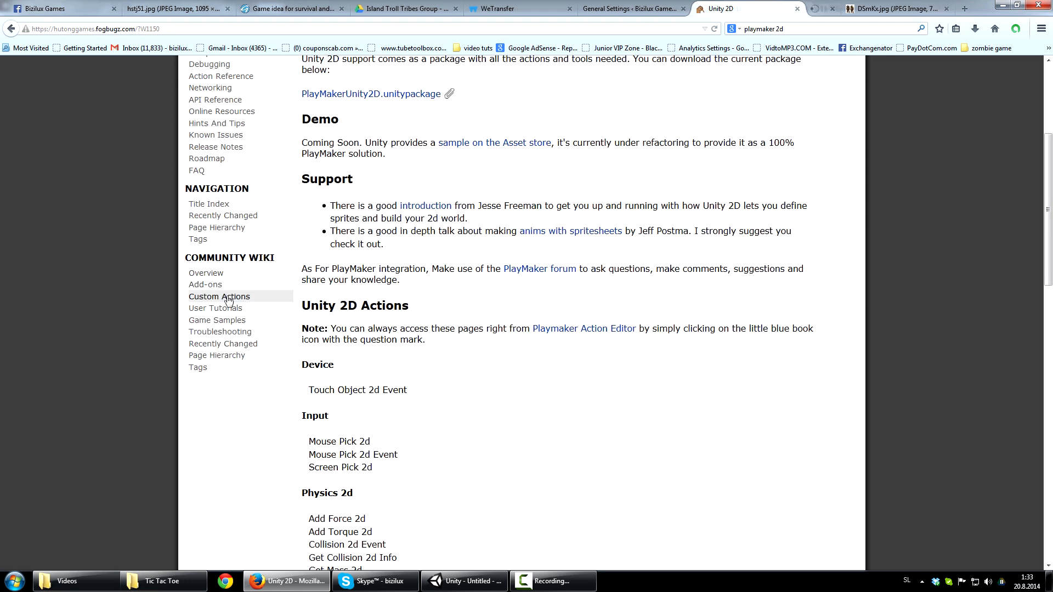
pyautogui.click(804, 8)
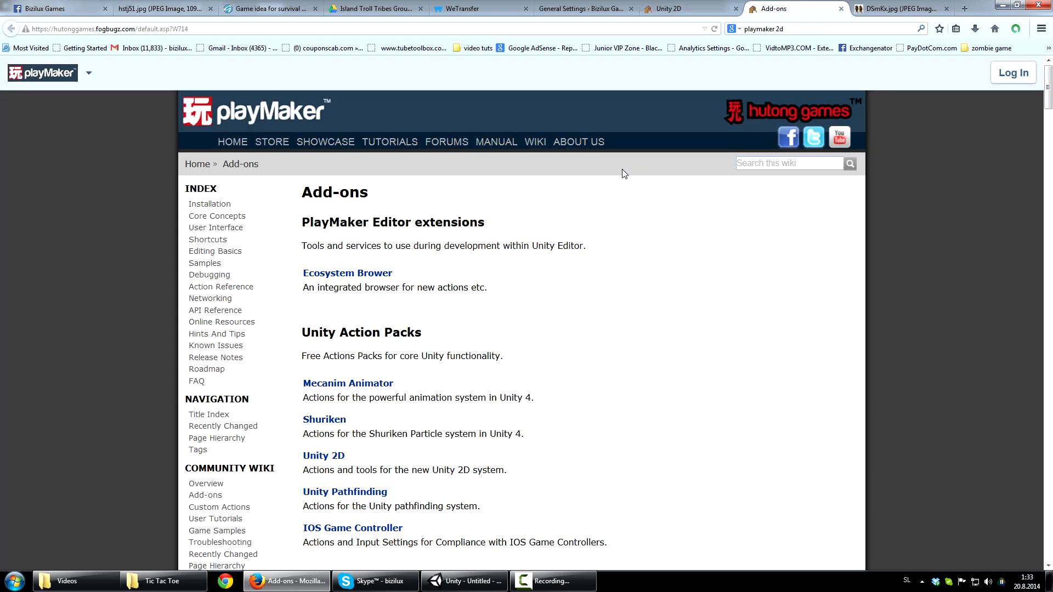
pyautogui.scroll(-5, 581, 242)
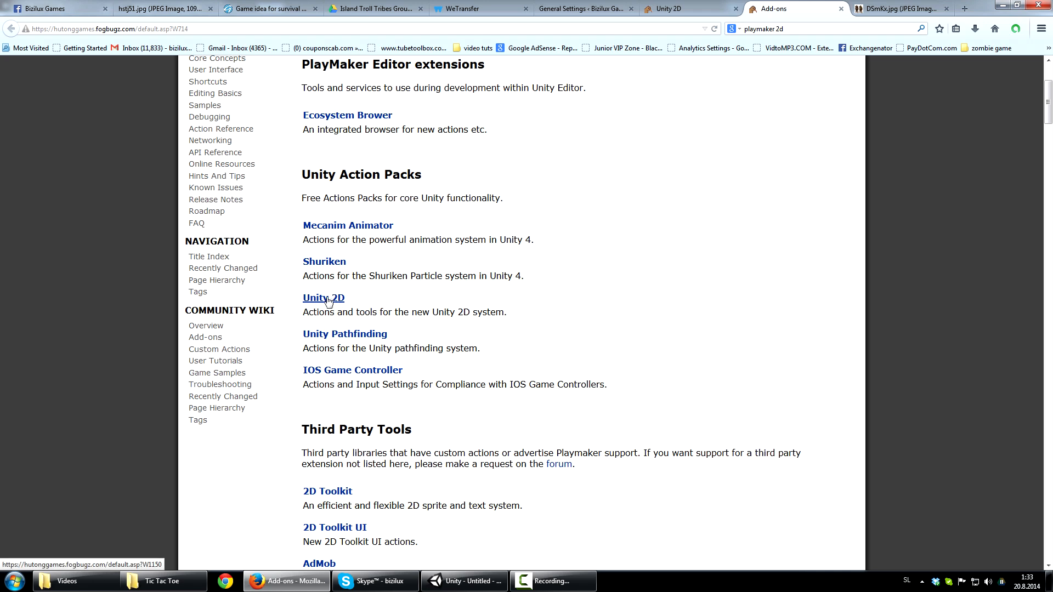
pyautogui.scroll(-3, 327, 307)
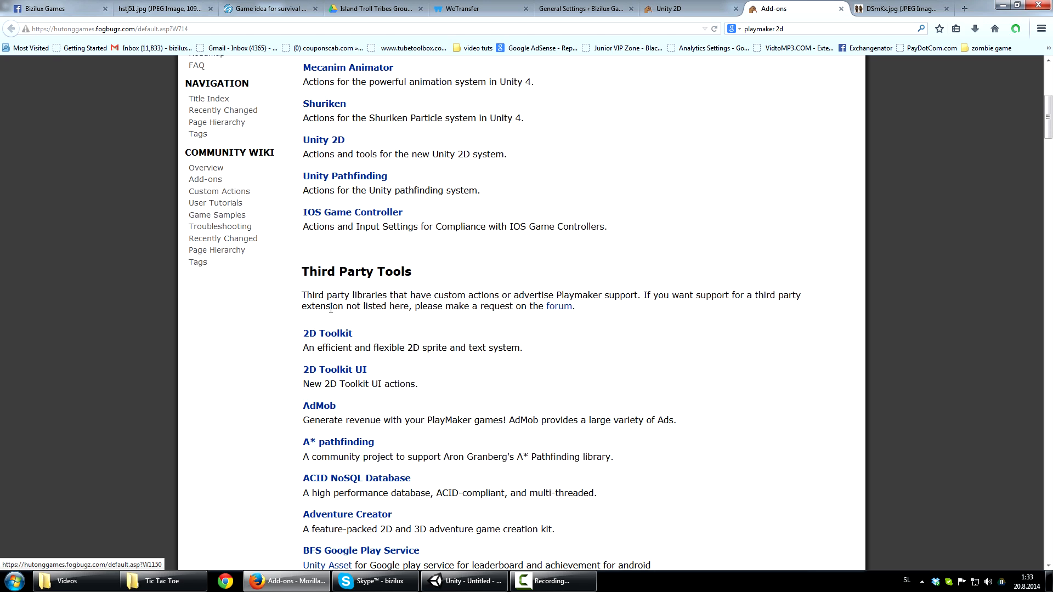
pyautogui.moveTo(304, 275); pyautogui.dragTo(339, 277)
pyautogui.click(416, 277)
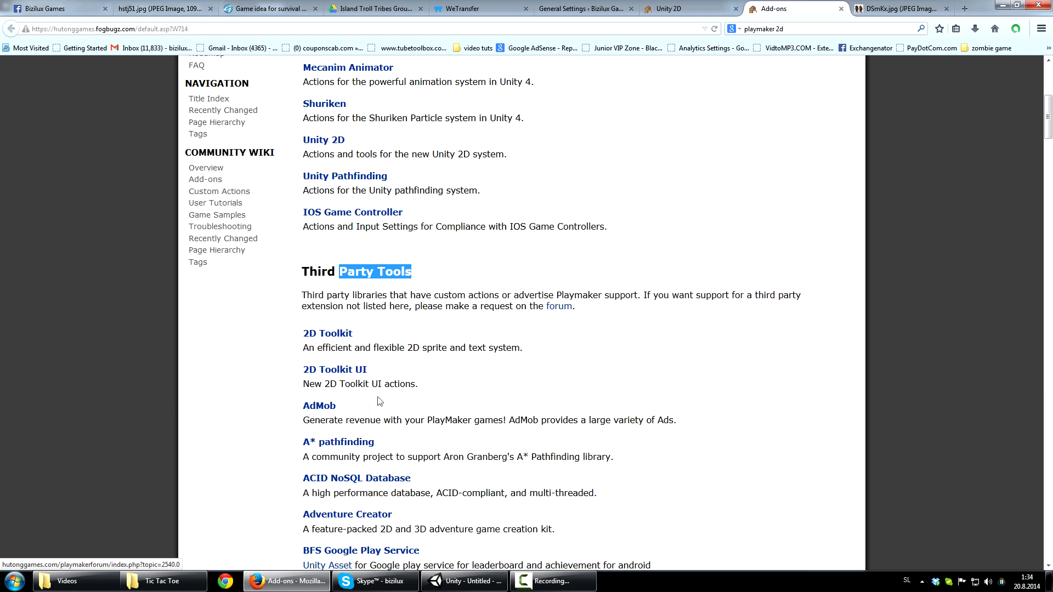
# - Search the Add-ons page for "ngui" and "daik", and browse the third-party tools list
pyautogui.hotkey('ctrl', 'f')
pyautogui.write('ngui')
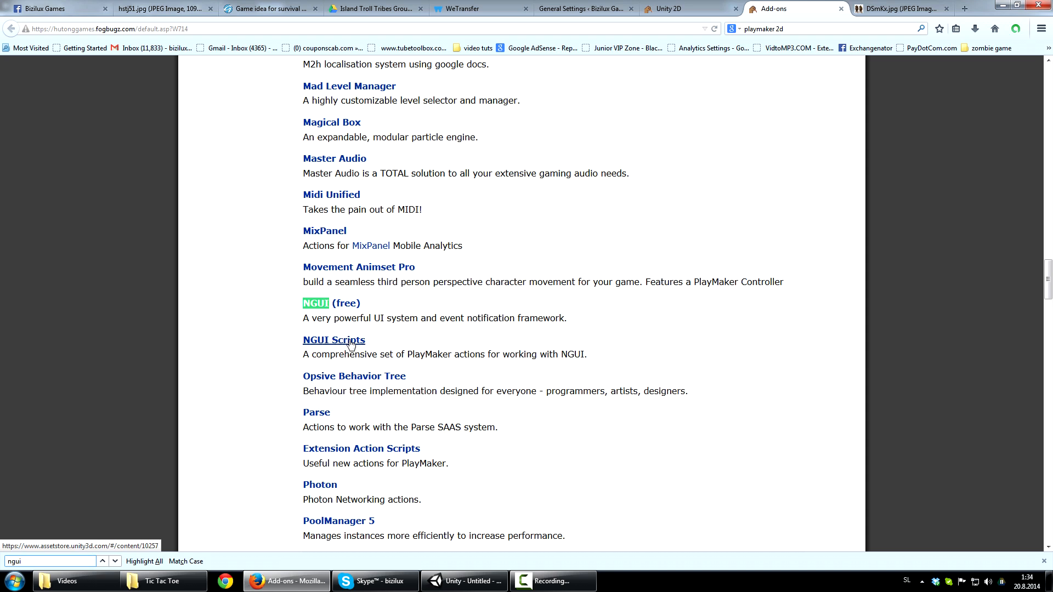
pyautogui.moveTo(78, 560); pyautogui.dragTo(1, 556)
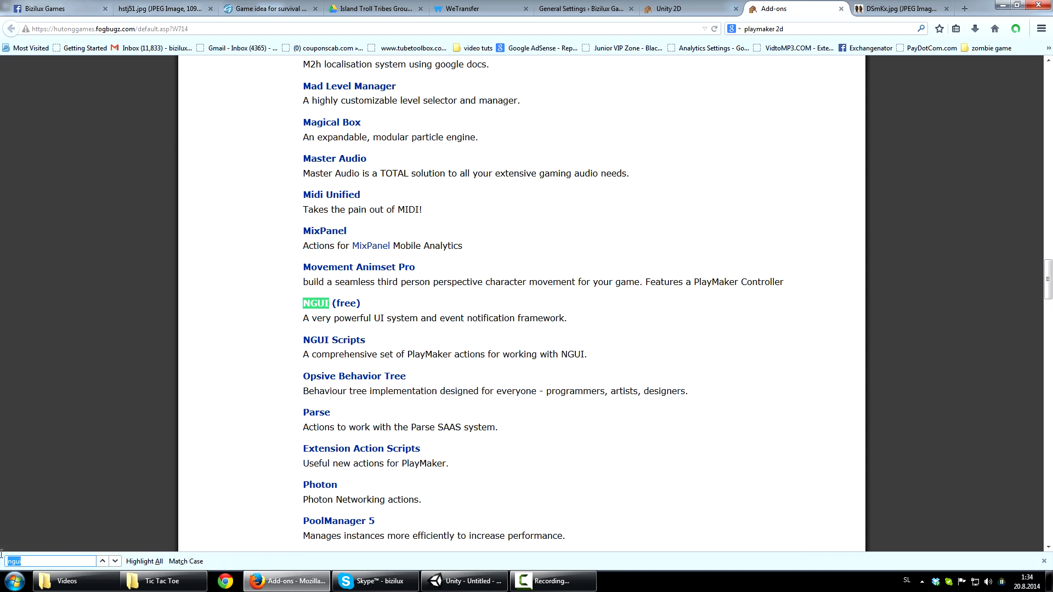
pyautogui.write('daik')
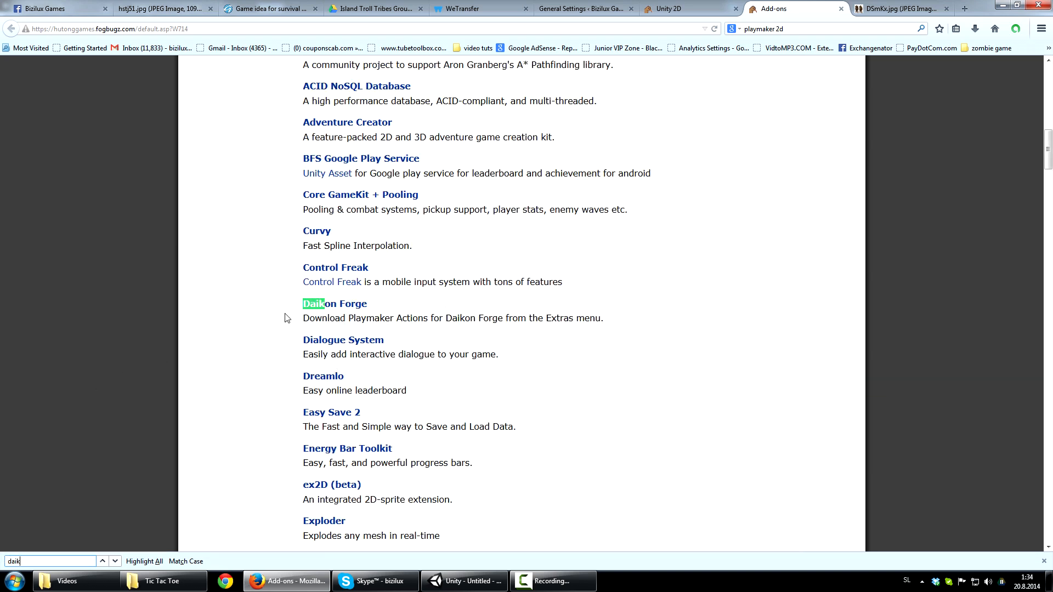
pyautogui.scroll(-15, 284, 317)
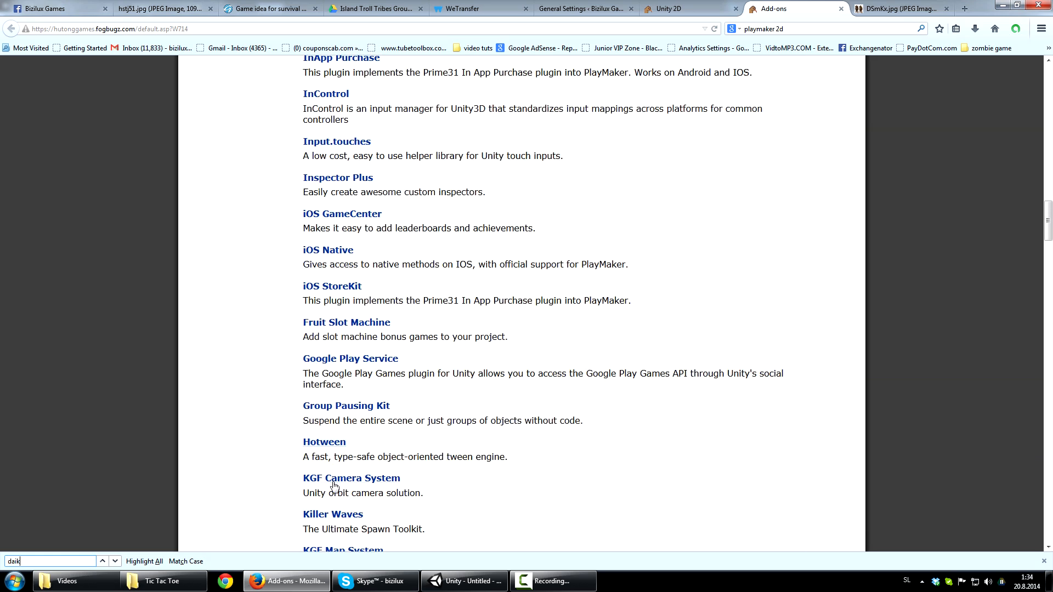
pyautogui.scroll(-5, 342, 515)
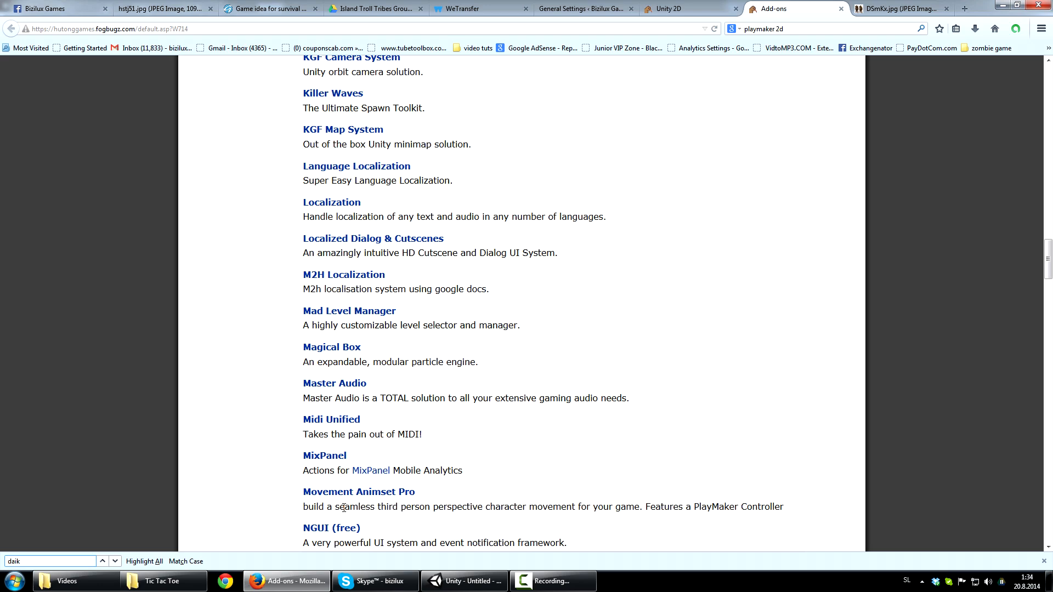
# - Return to the Unity Action Packs on the Add-ons page and open the Unity 2D entry
pyautogui.scroll(20, 338, 371)
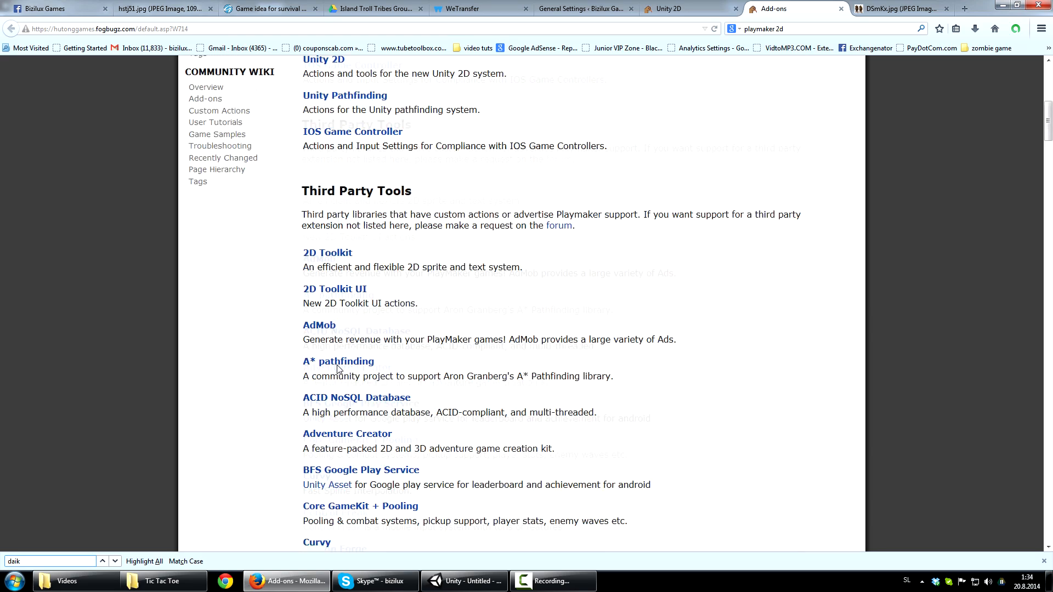
pyautogui.scroll(8, 340, 371)
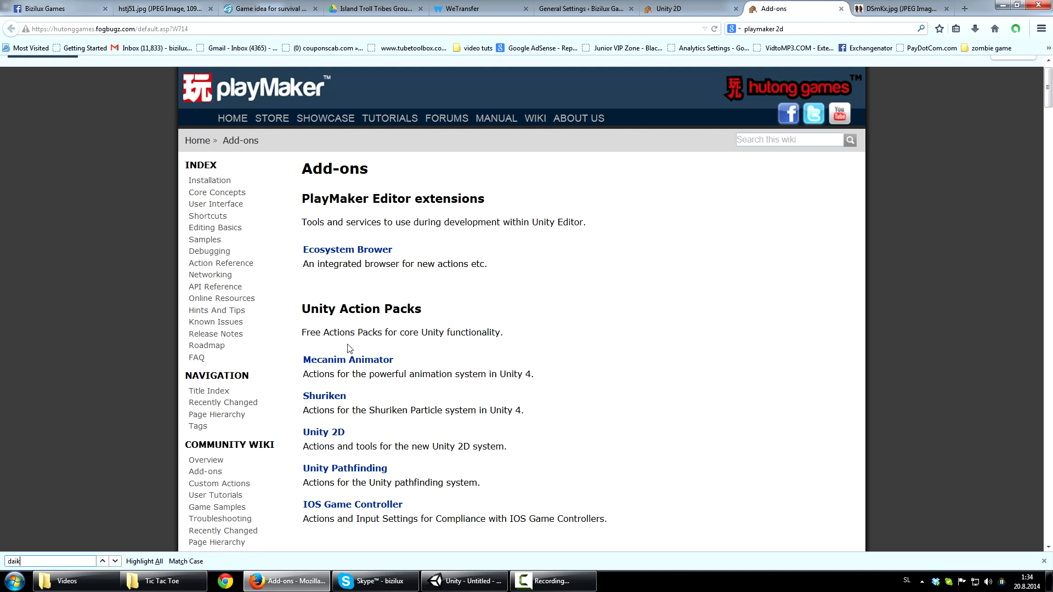
pyautogui.click(315, 435)
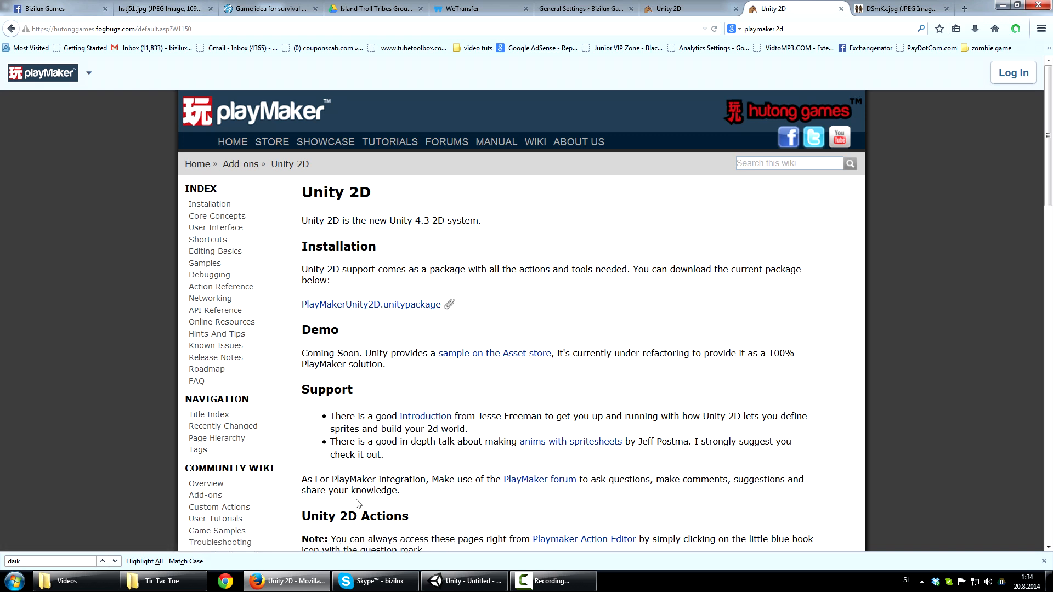
# - Switch back to Unity and import all of the custom package PlayMakerUnity2D (1).unitypackage from the Downloads folder on Local Disk (E:)
pyautogui.click(473, 583)
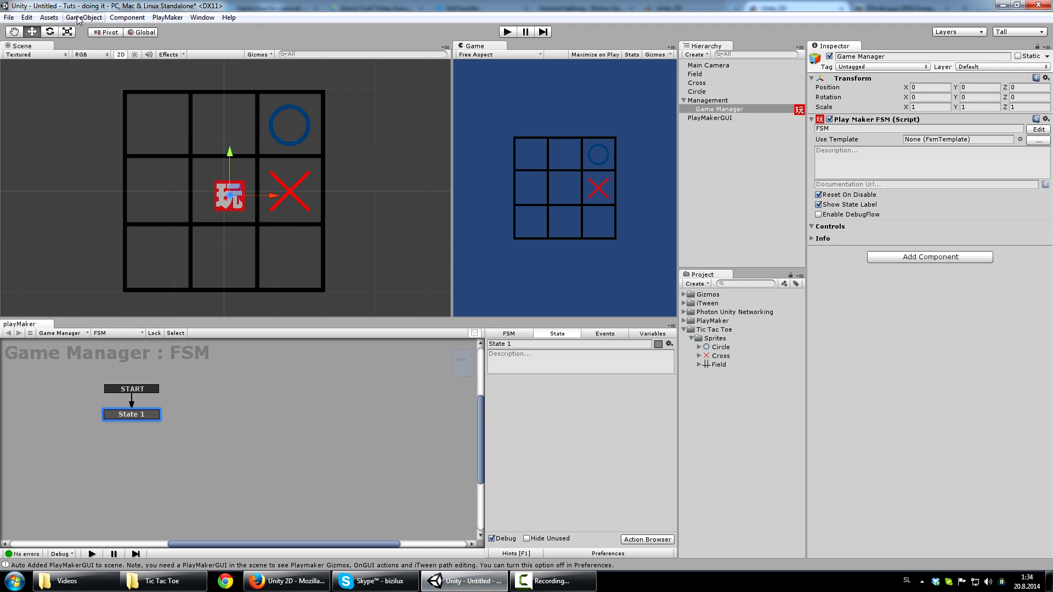
pyautogui.click(49, 18)
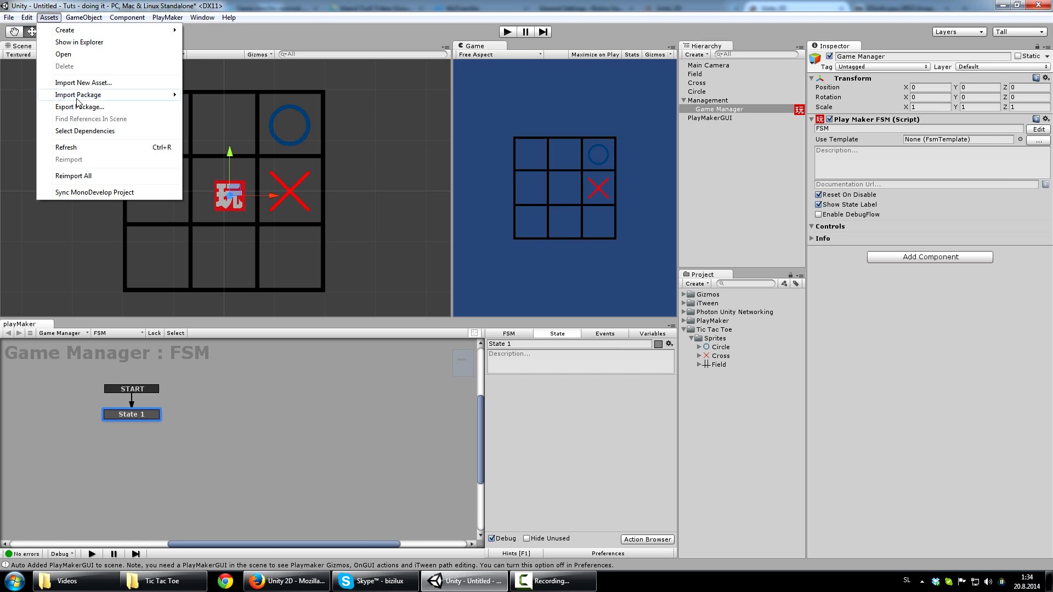
pyautogui.moveTo(82, 96)
pyautogui.click(247, 97)
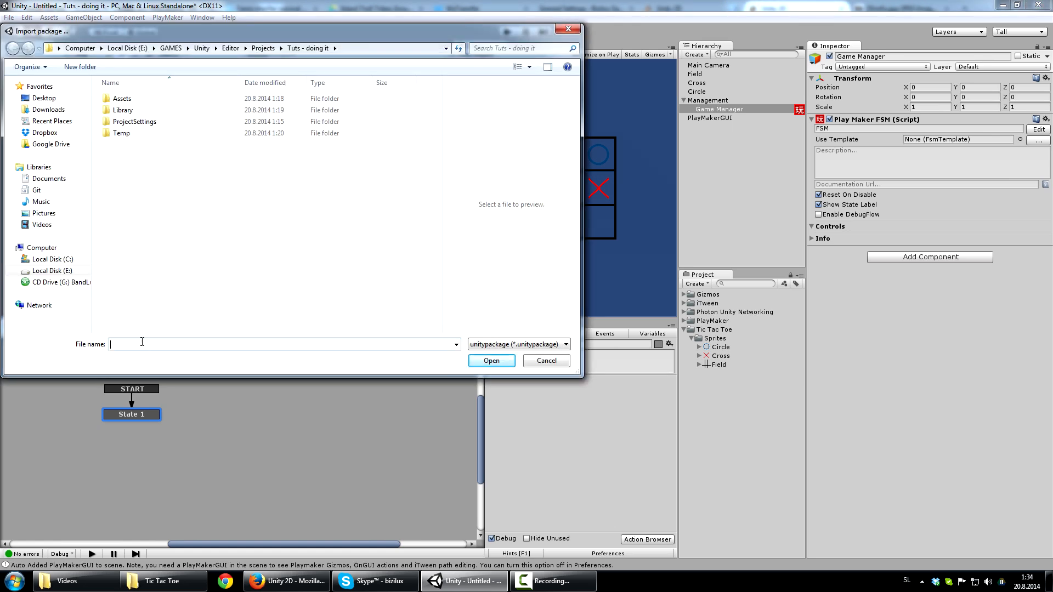
pyautogui.click(52, 270)
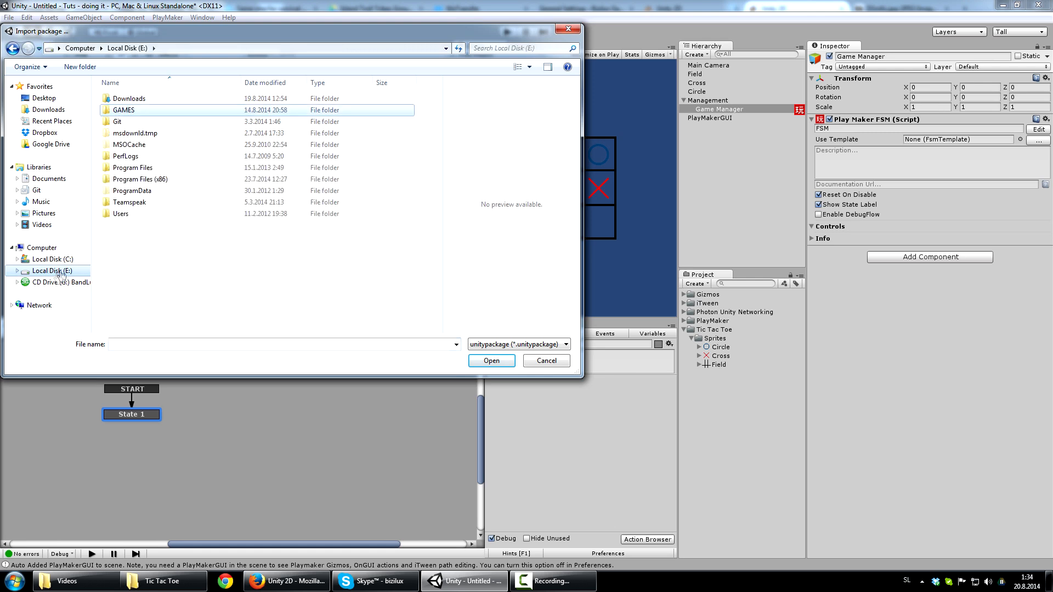
pyautogui.doubleClick(145, 99)
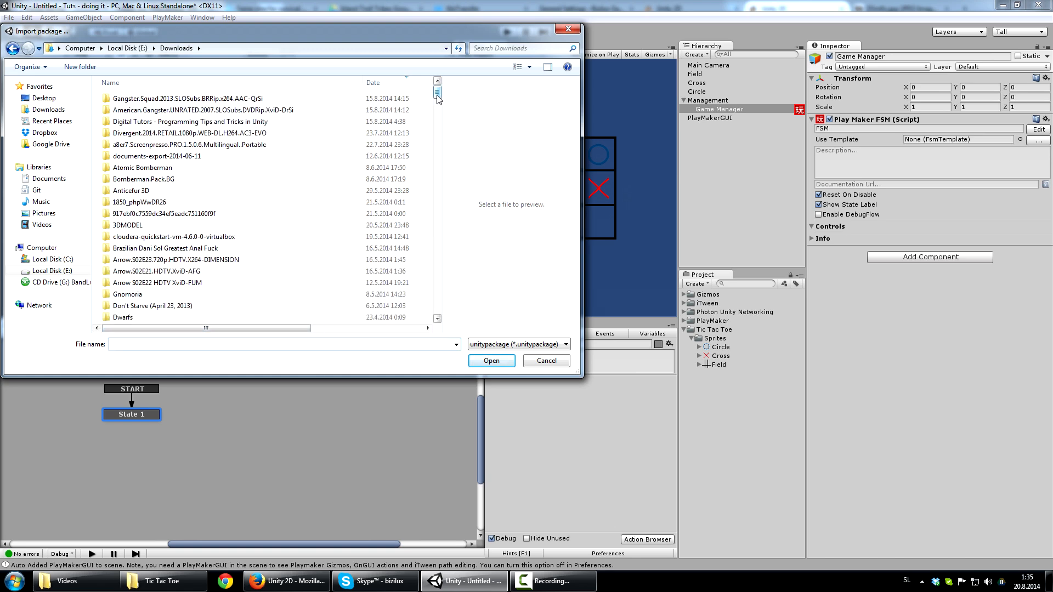
pyautogui.moveTo(437, 97); pyautogui.dragTo(422, 247)
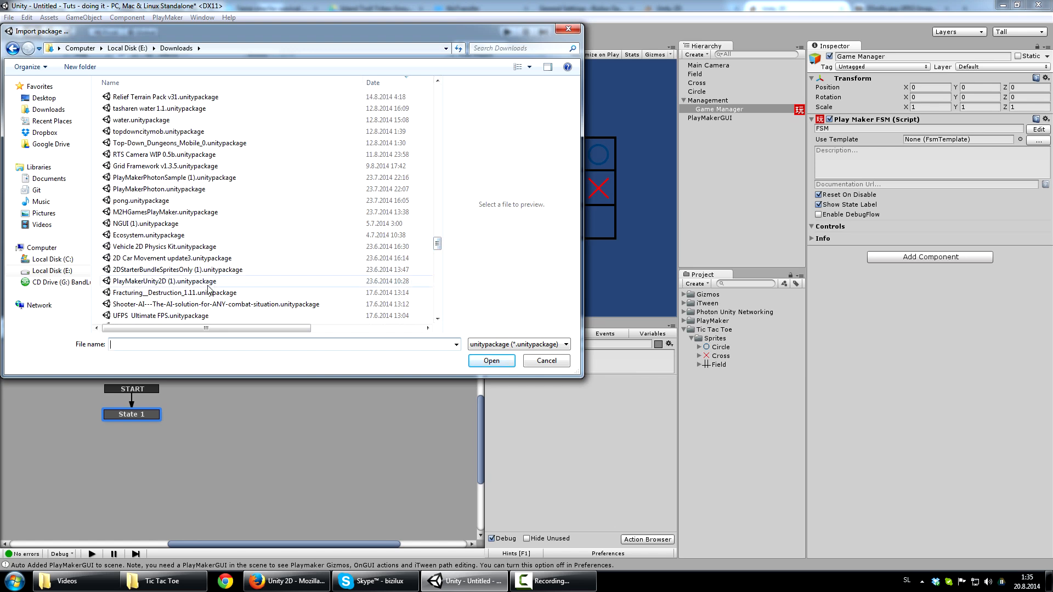
pyautogui.click(171, 281)
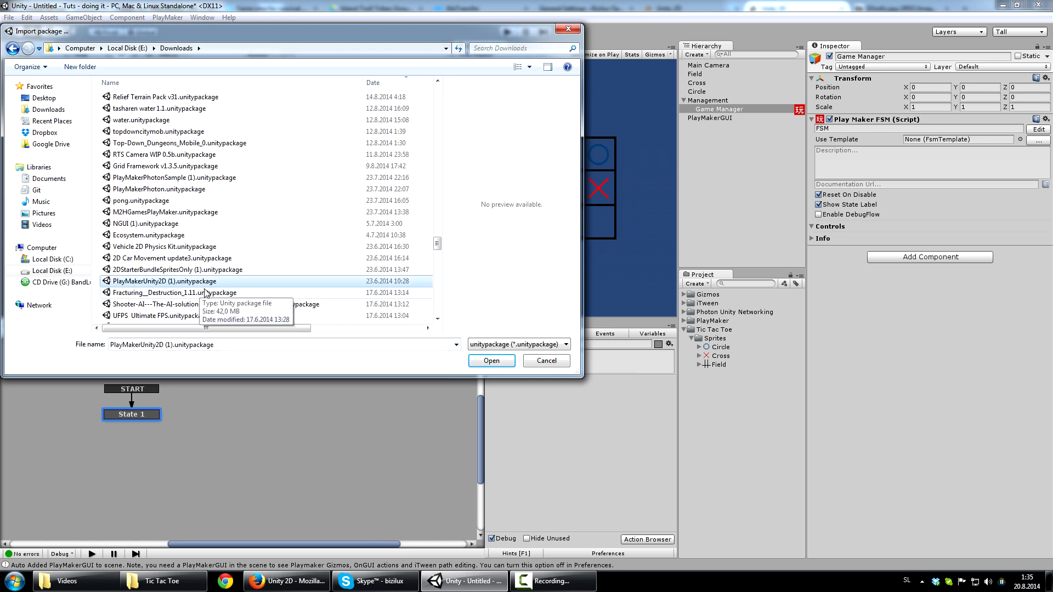
pyautogui.click(490, 362)
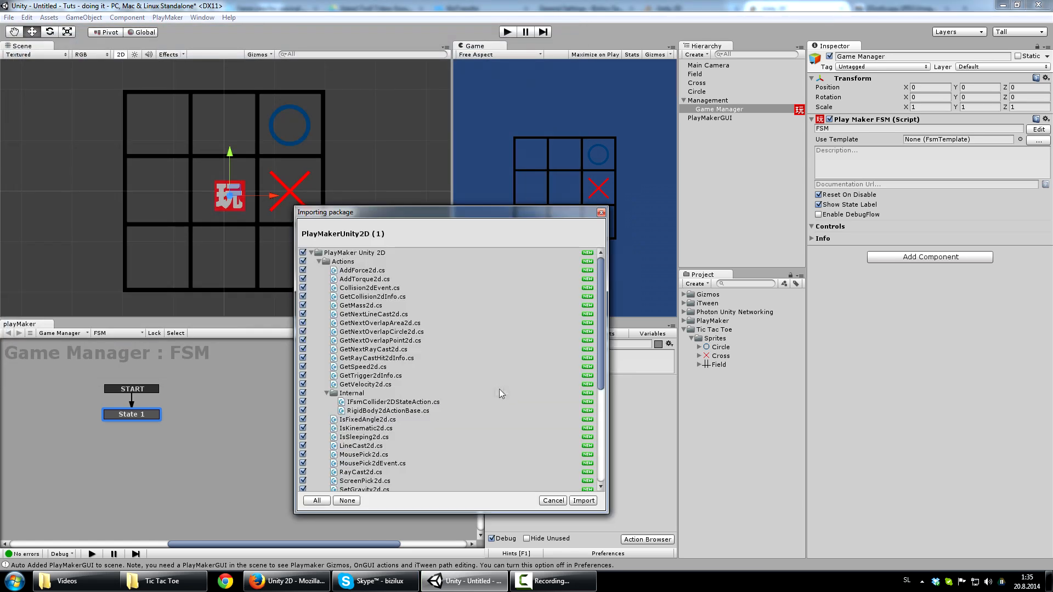
pyautogui.click(584, 502)
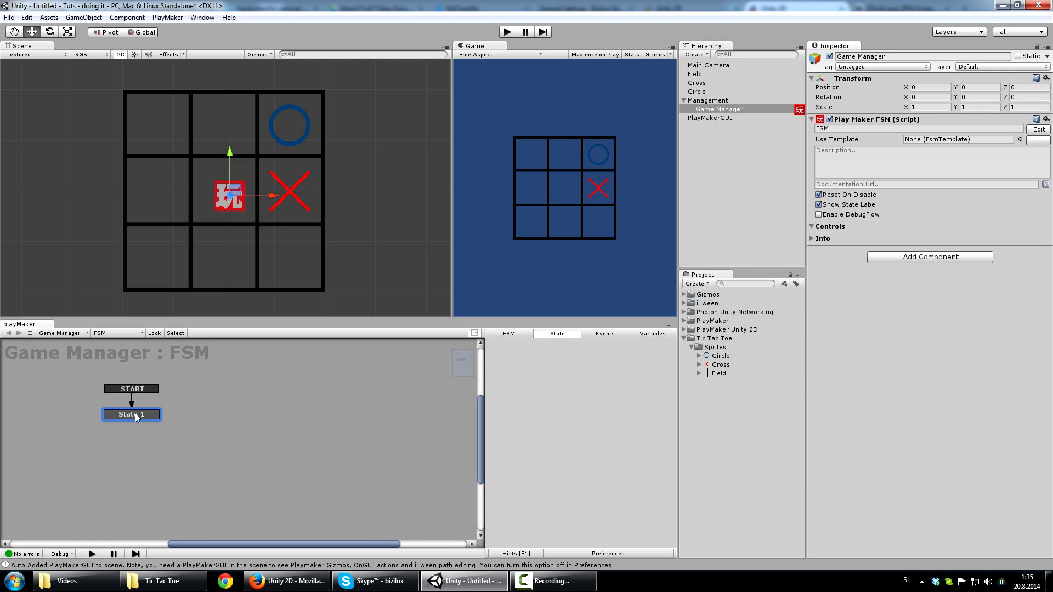
# - Move State 1 slightly up and to the left in the Game Manager FSM graph, and deselect it
pyautogui.moveTo(145, 416); pyautogui.dragTo(148, 418)
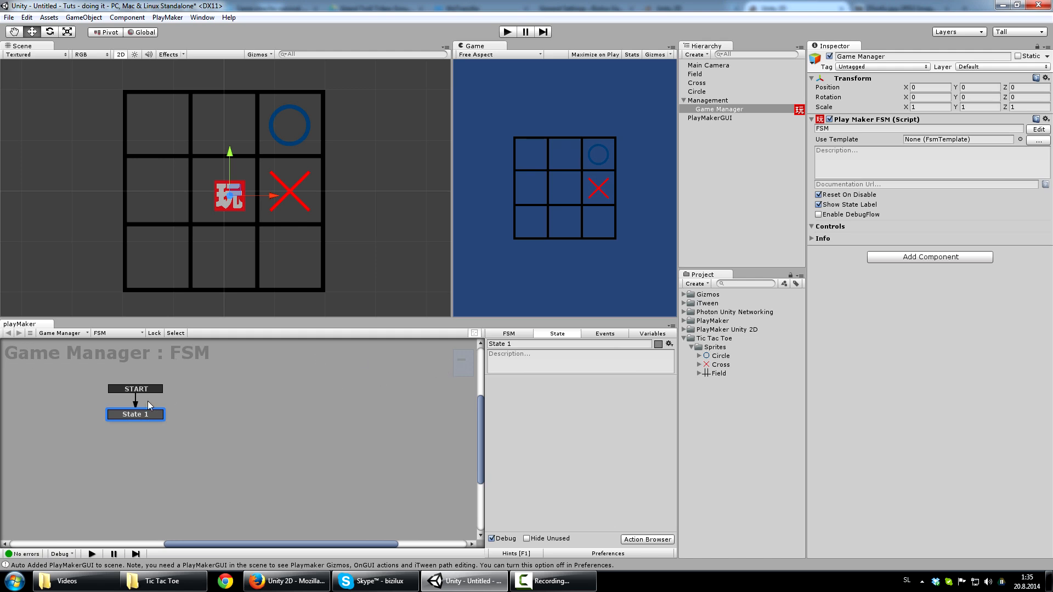
pyautogui.moveTo(157, 412); pyautogui.dragTo(148, 410)
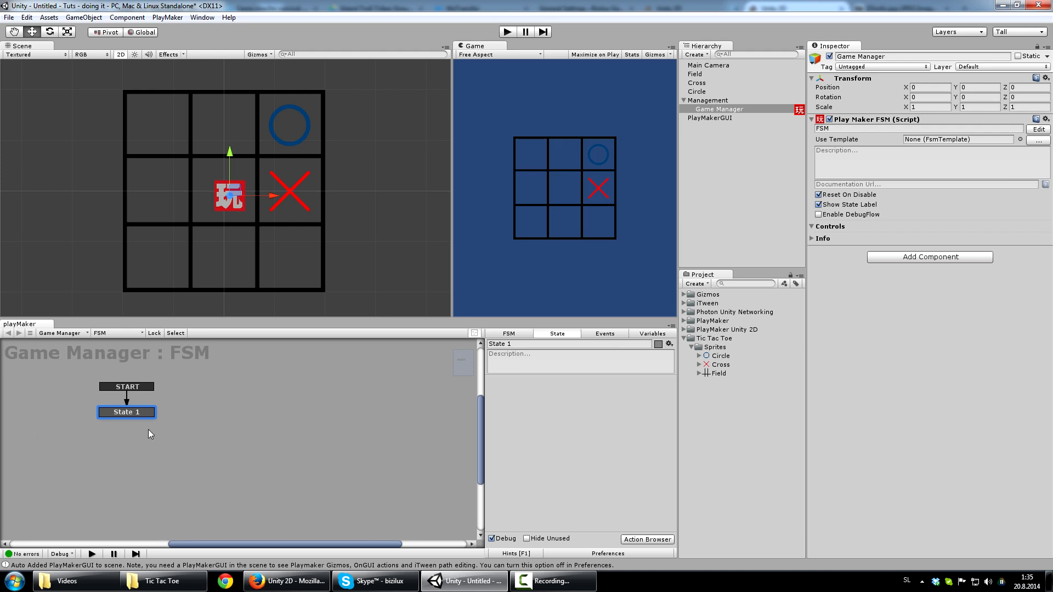
pyautogui.moveTo(145, 413); pyautogui.dragTo(132, 410)
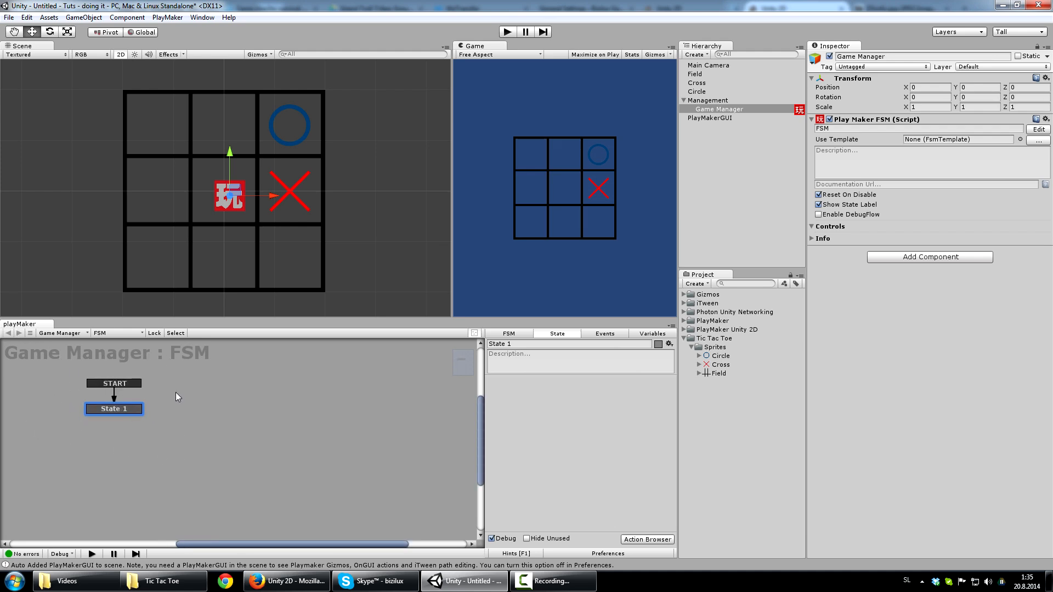
pyautogui.moveTo(64, 367); pyautogui.dragTo(157, 397)
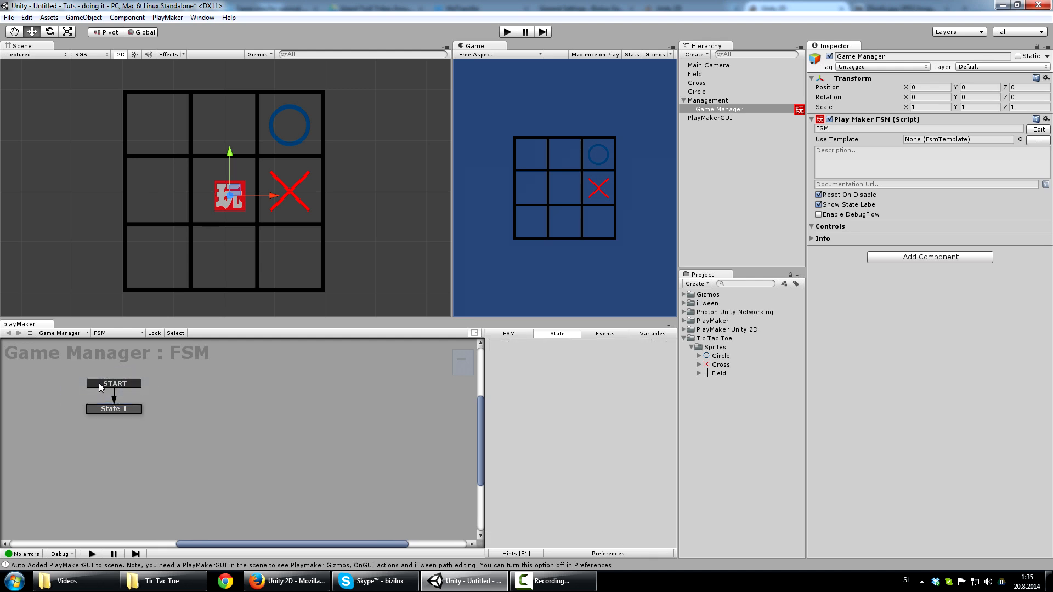
# - Open the Action Browser for State 1 and search the actions for "mouse"
pyautogui.click(131, 409)
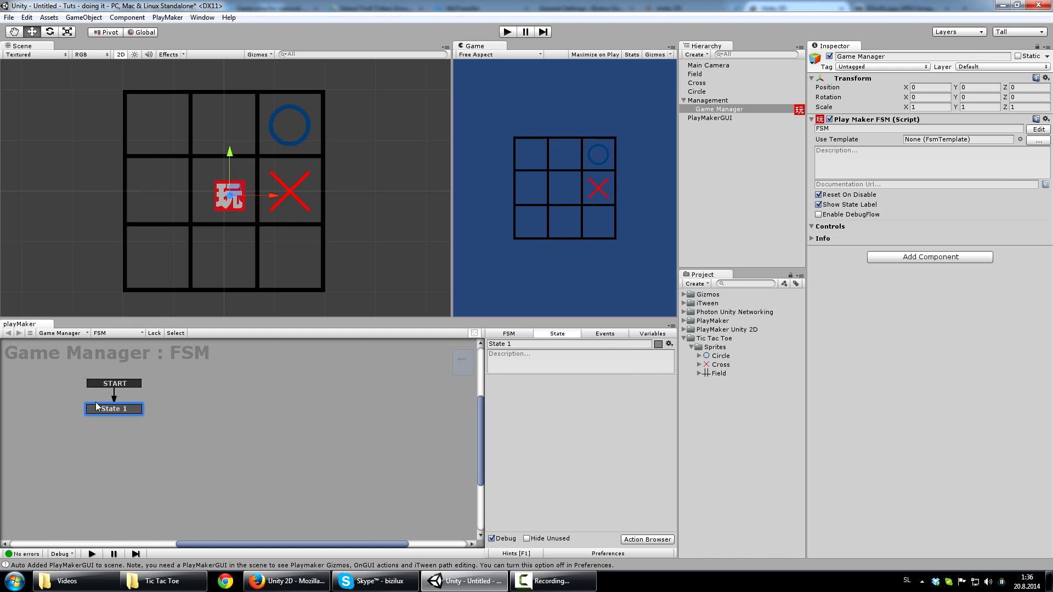
pyautogui.click(96, 402)
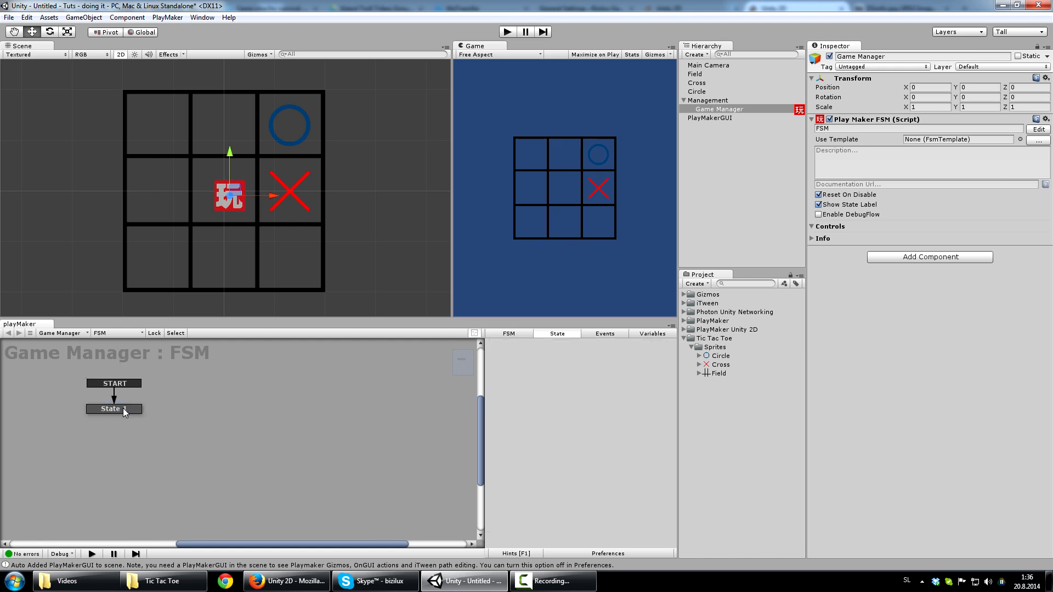
pyautogui.click(135, 412)
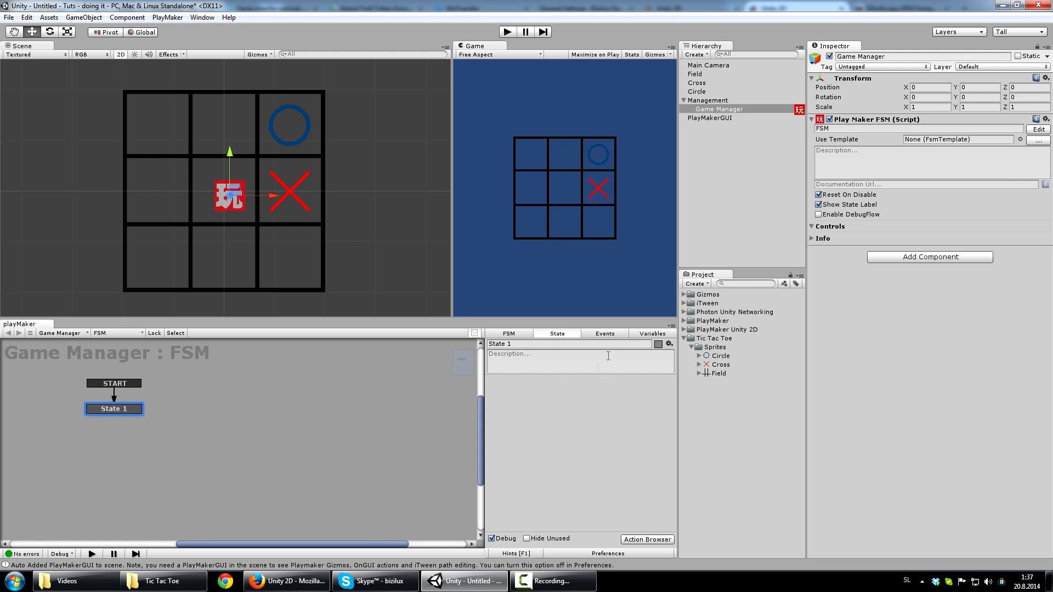
pyautogui.click(647, 540)
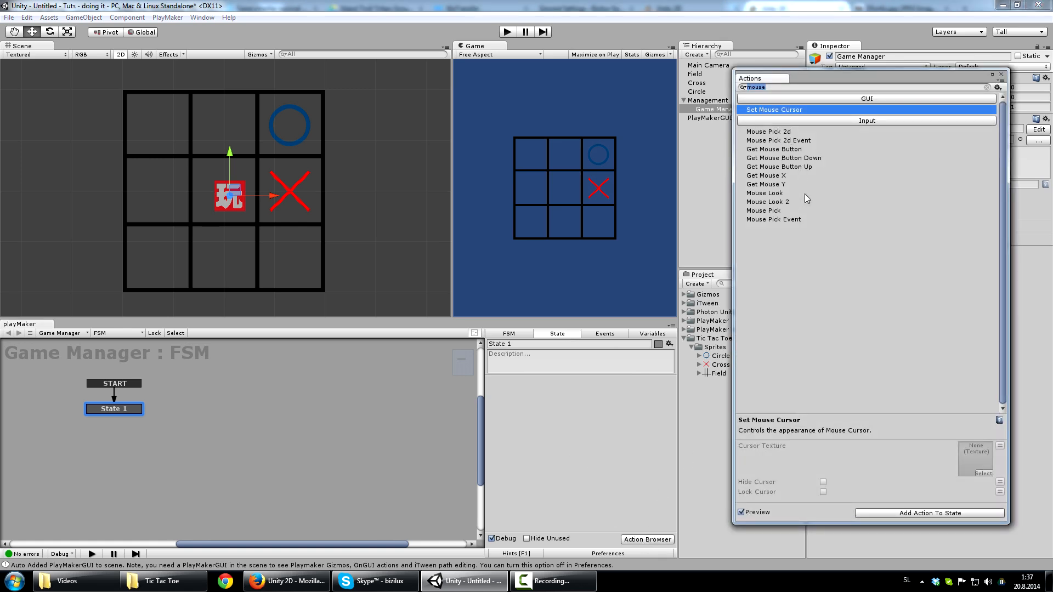
pyautogui.press('BackSpace')
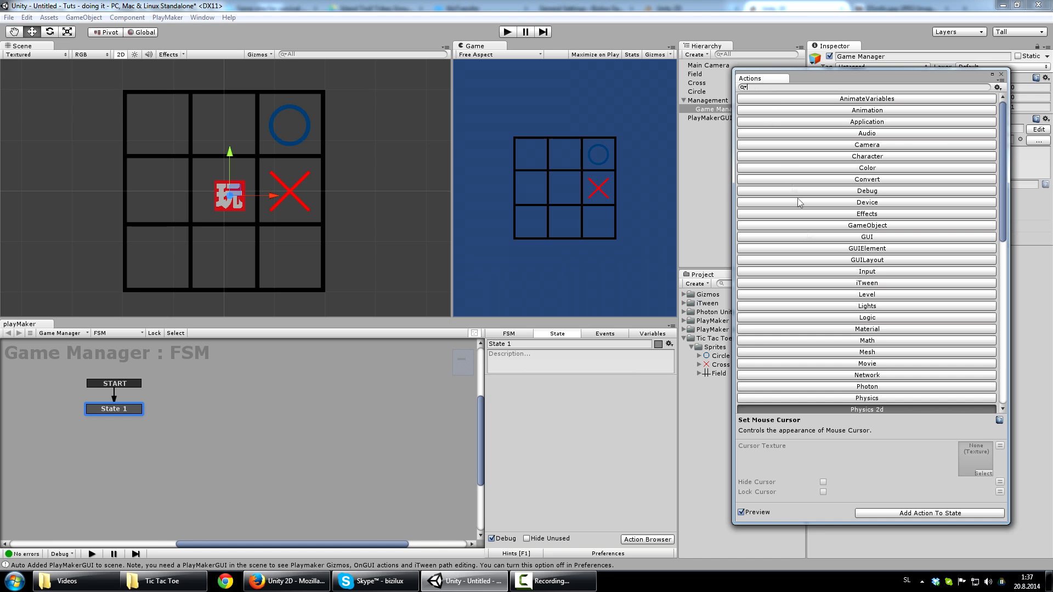
pyautogui.click(742, 515)
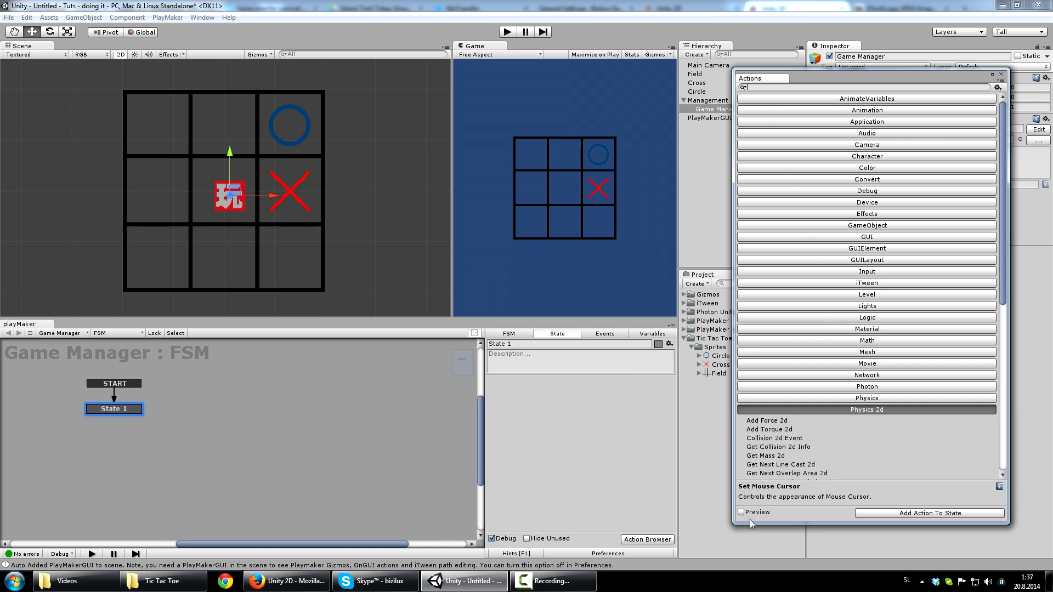
pyautogui.click(743, 514)
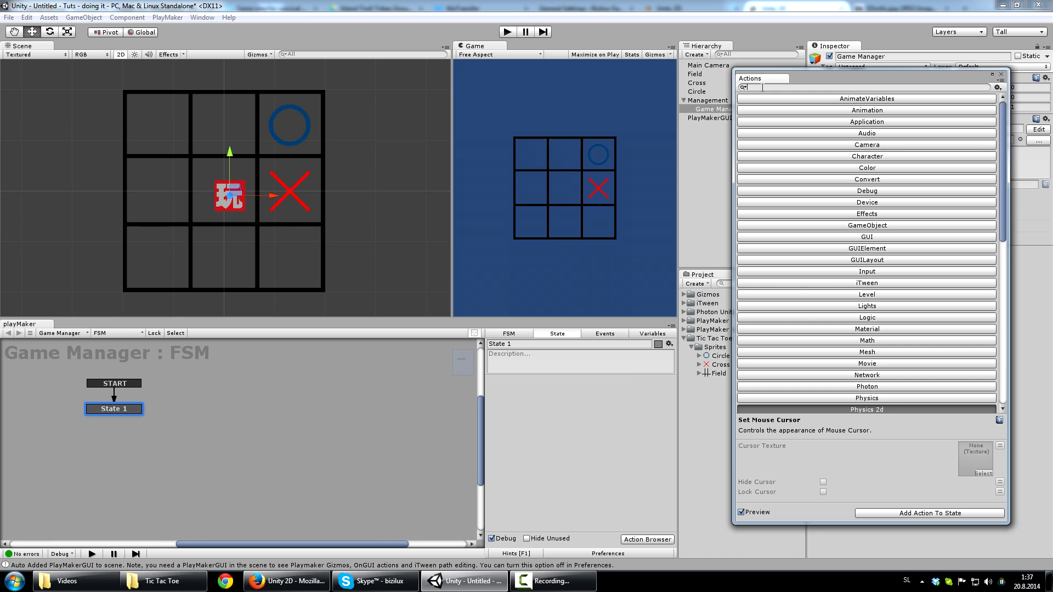
pyautogui.write('mouse')
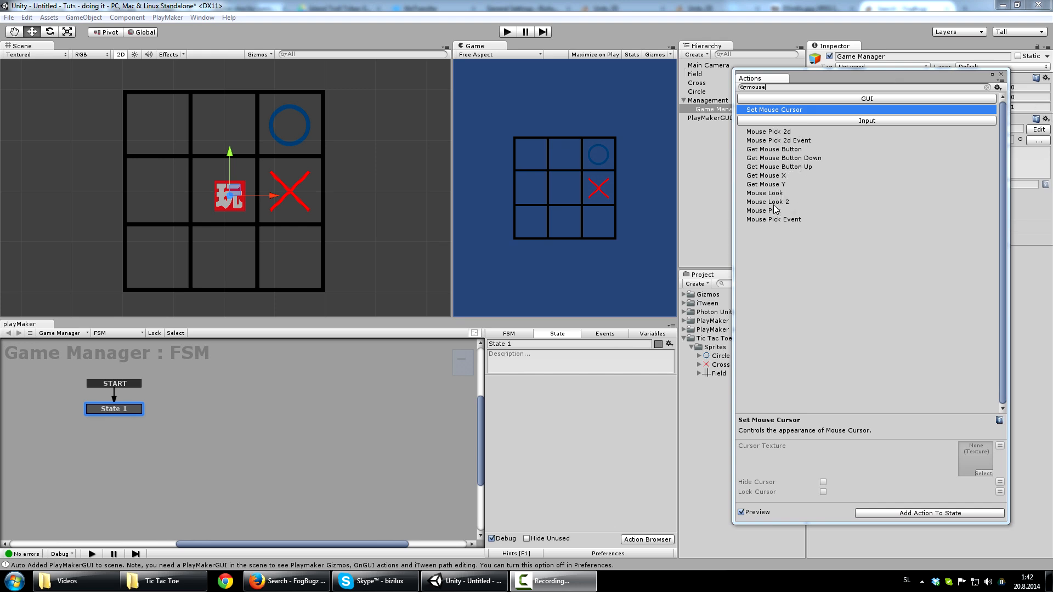
# - Preview the Mouse Pick 2d actions and add Mouse Pick 2d Event to State 1
pyautogui.click(788, 132)
pyautogui.click(791, 139)
pyautogui.click(791, 132)
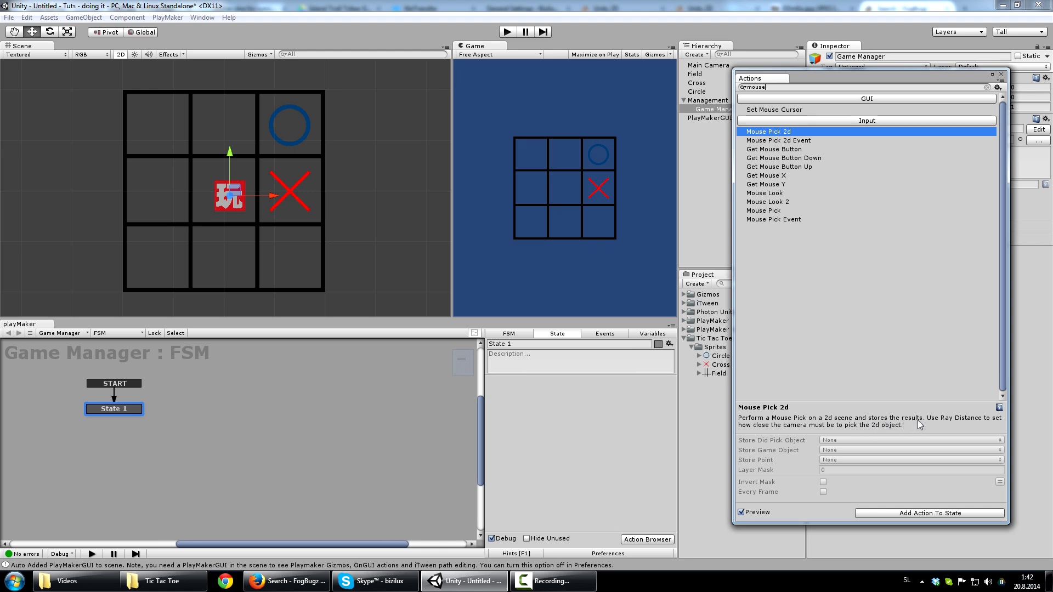
pyautogui.click(797, 141)
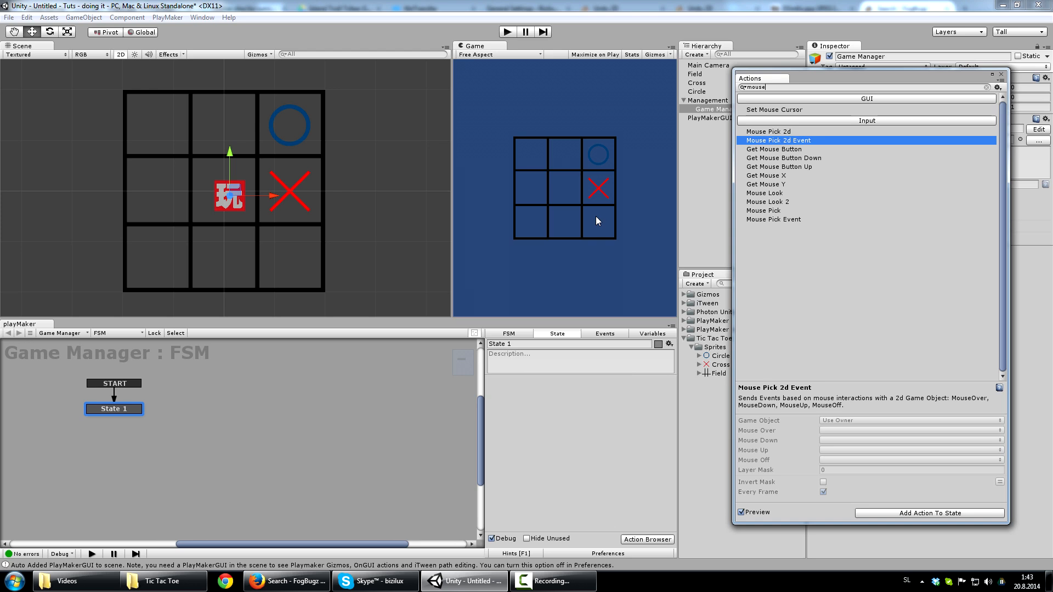
pyautogui.moveTo(818, 140); pyautogui.dragTo(575, 442)
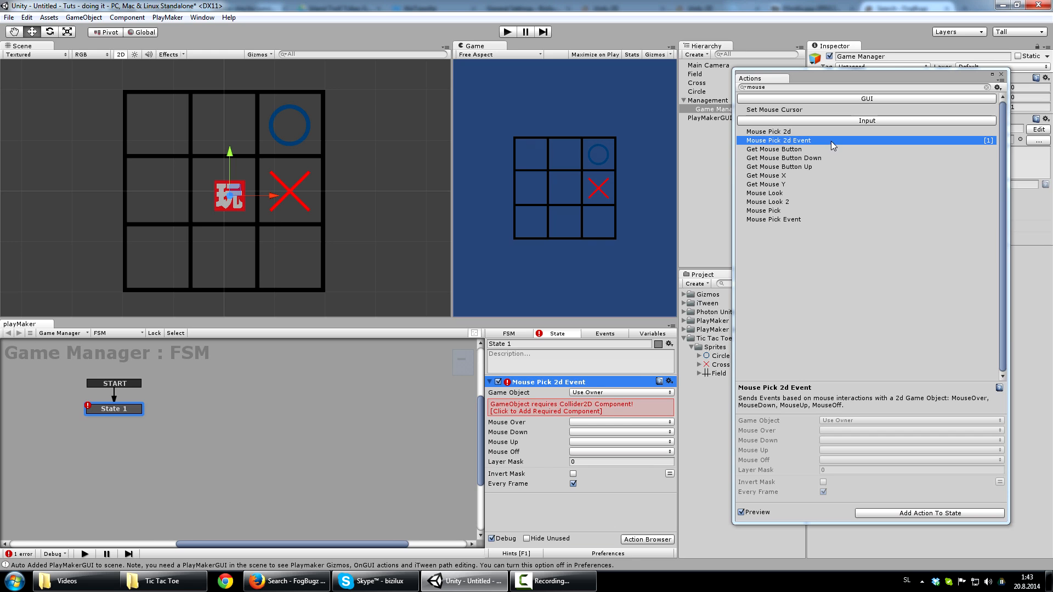
# - Add a second Mouse Pick 2d Event action to State 1 and delete the duplicate
pyautogui.doubleClick(831, 141)
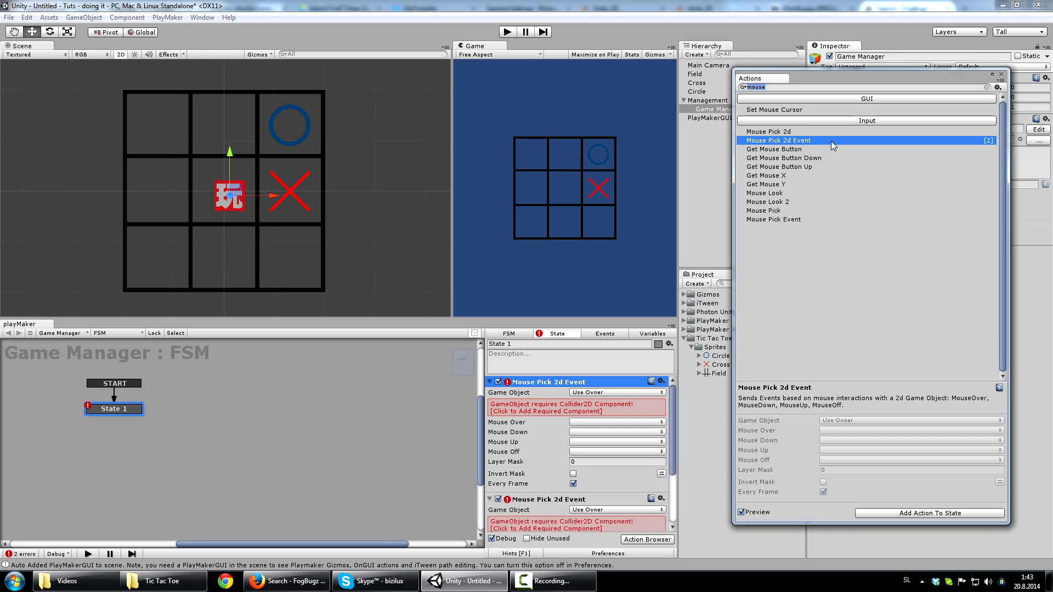
pyautogui.click(591, 383)
pyautogui.press('Delete')
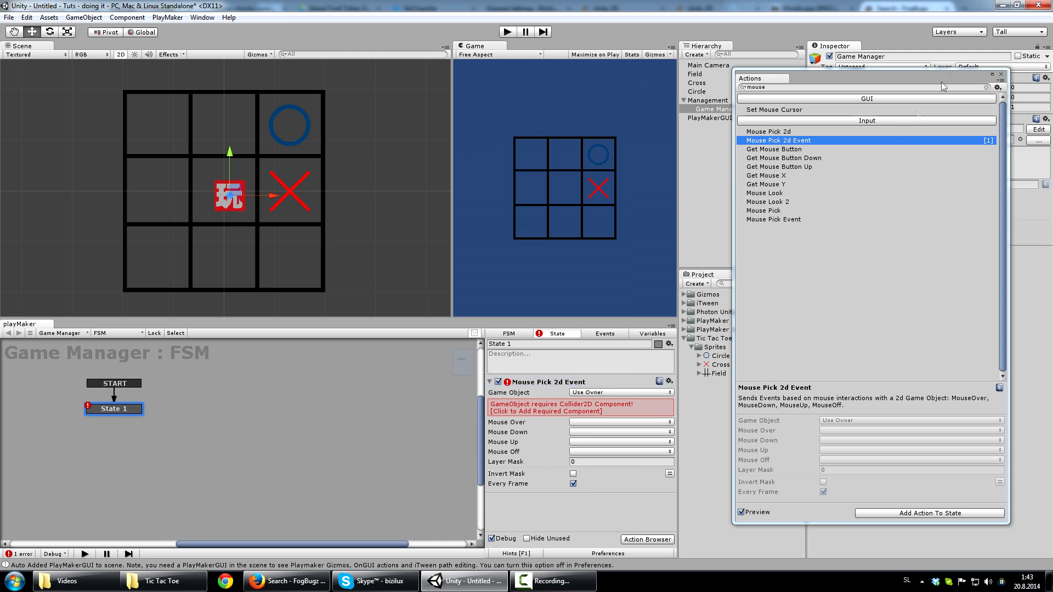
# - Close the Action Browser and try to add the required Collider2D component from the Mouse Pick 2d Event action
pyautogui.click(1000, 73)
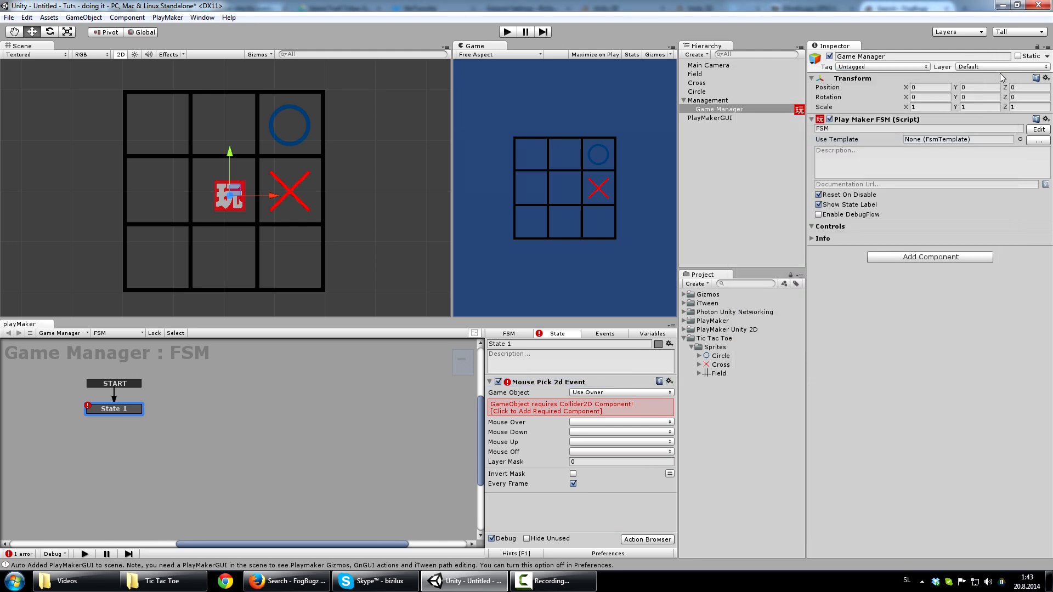
pyautogui.click(596, 384)
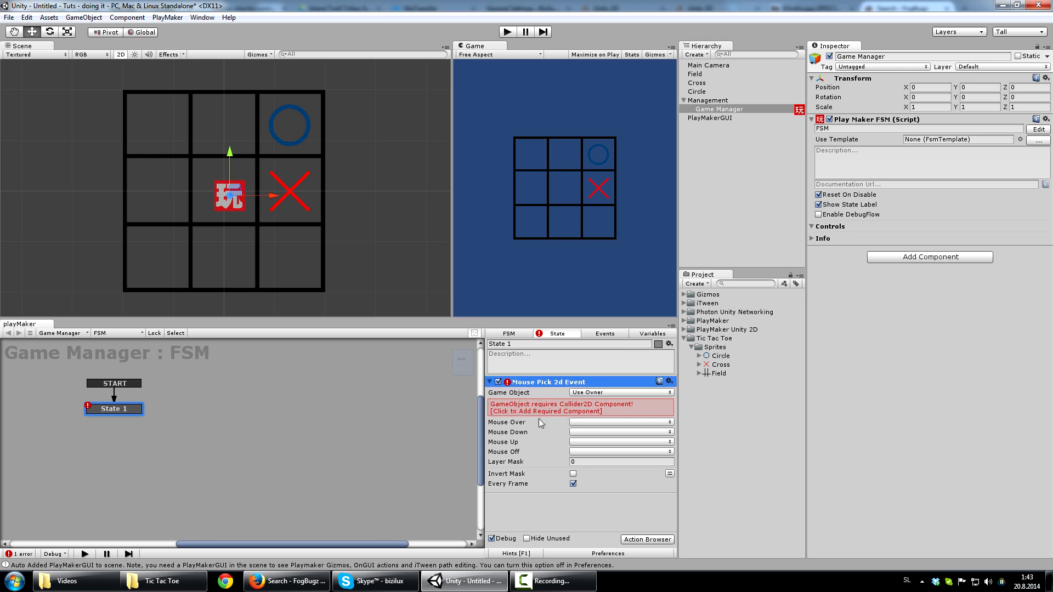
pyautogui.click(508, 410)
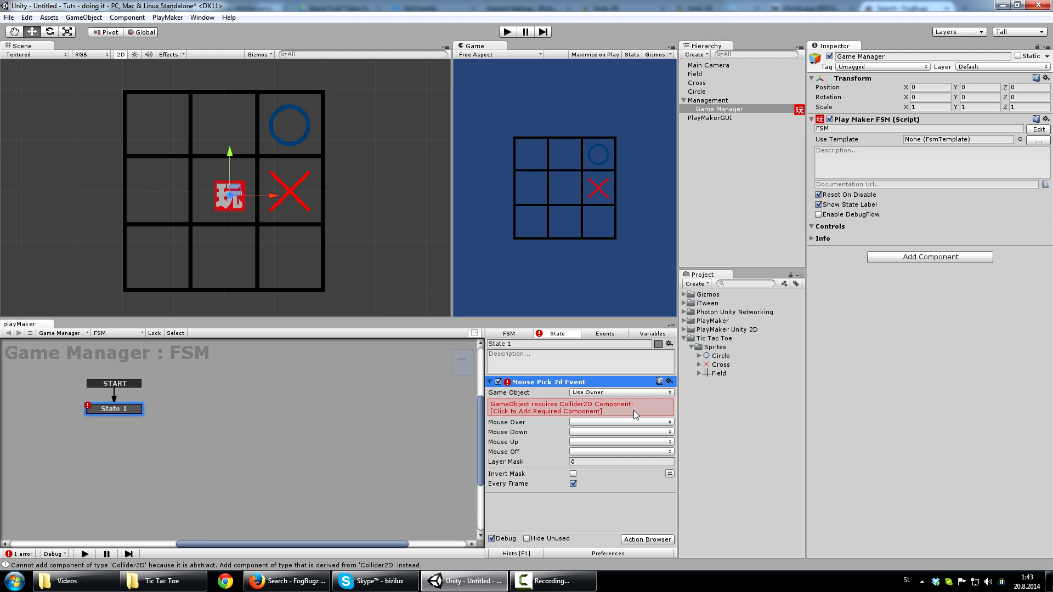
pyautogui.click(529, 152)
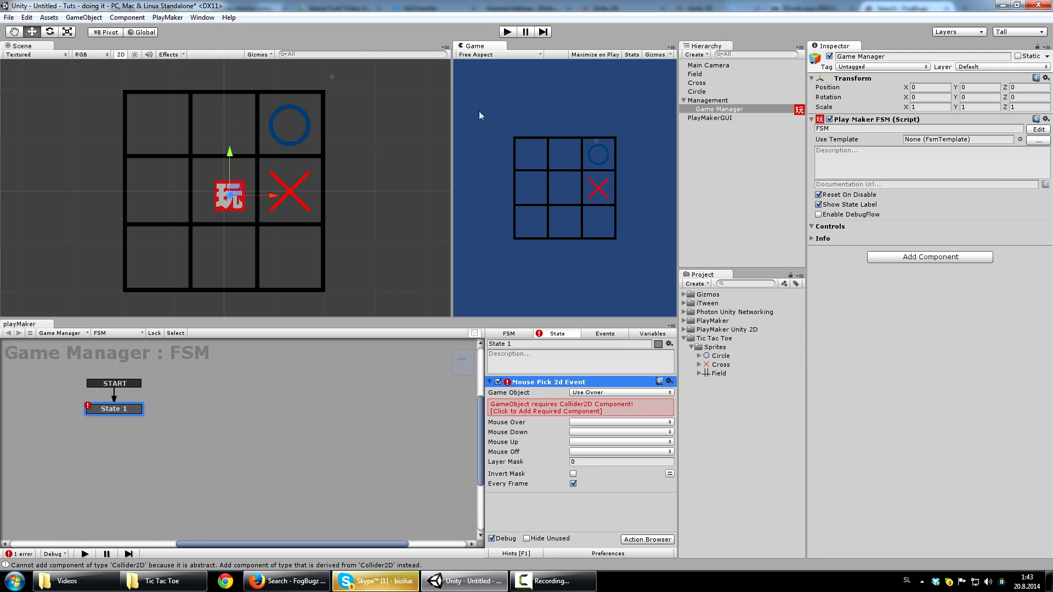
# - Create an empty top-level game object and name it Slots
pyautogui.click(700, 129)
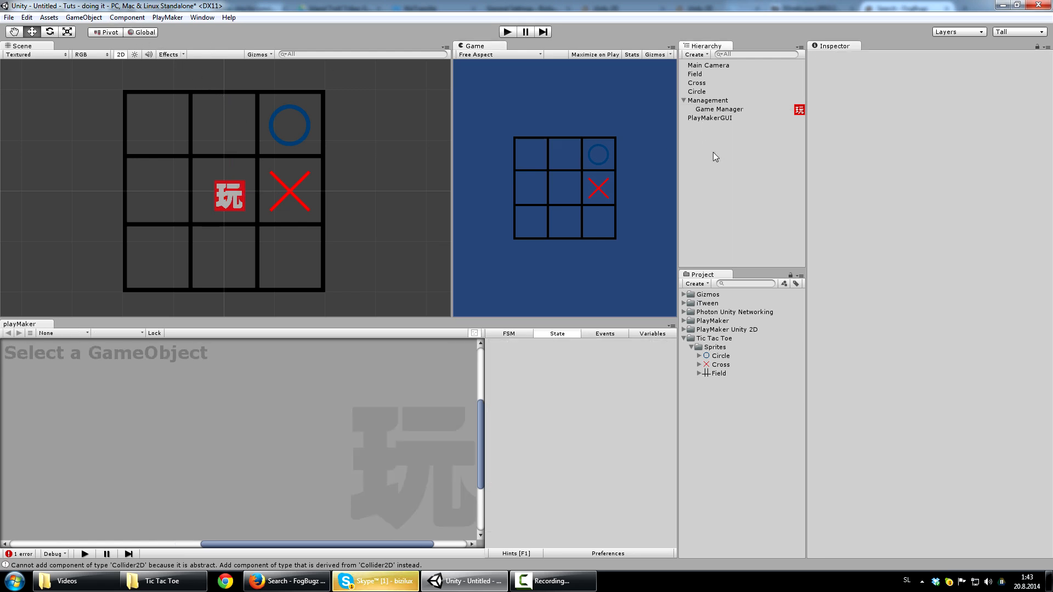
pyautogui.click(88, 19)
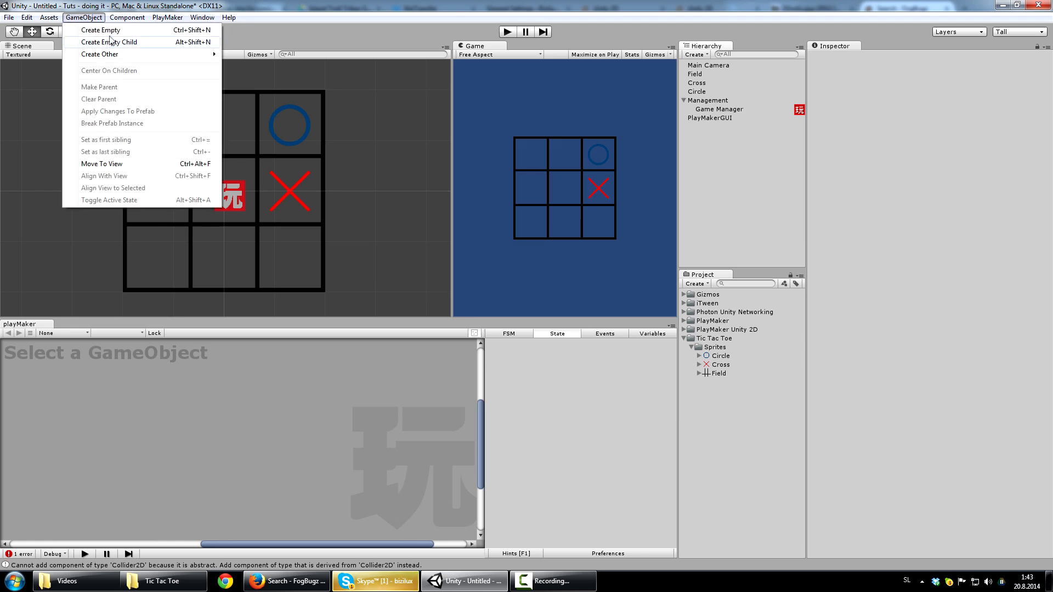
pyautogui.click(84, 18)
pyautogui.click(83, 17)
pyautogui.click(96, 31)
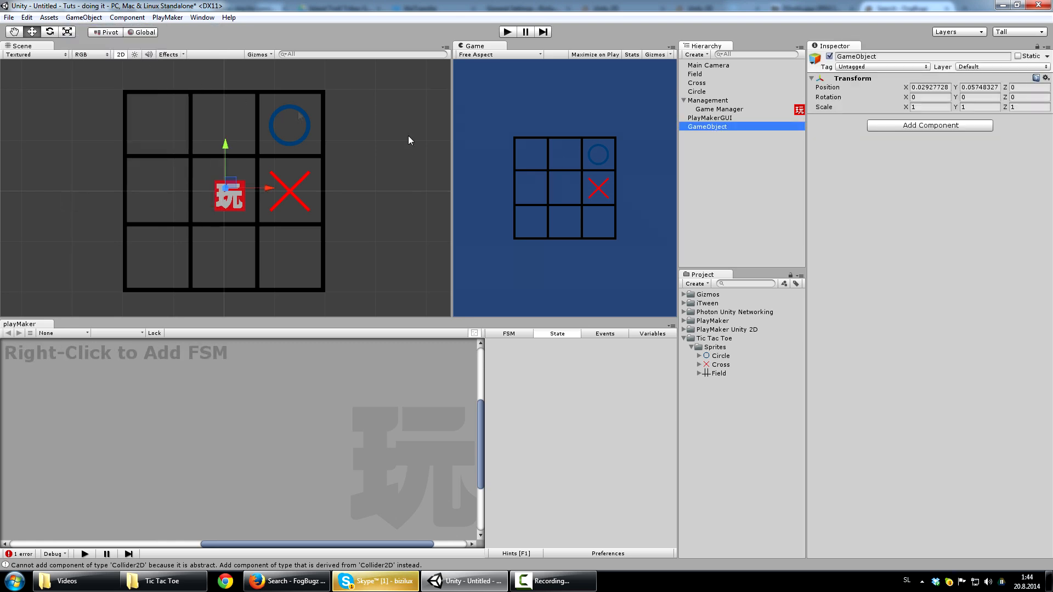
pyautogui.click(901, 56)
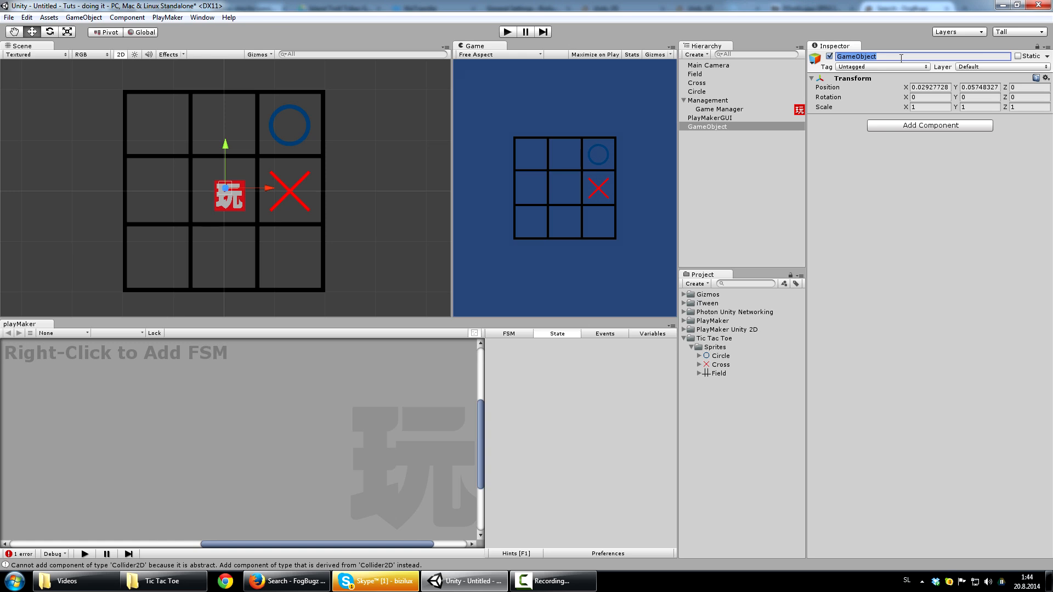
pyautogui.write('Slots')
pyautogui.press('Return')
# - Create an empty child object under Slots and name it Slot 1
pyautogui.click(717, 133)
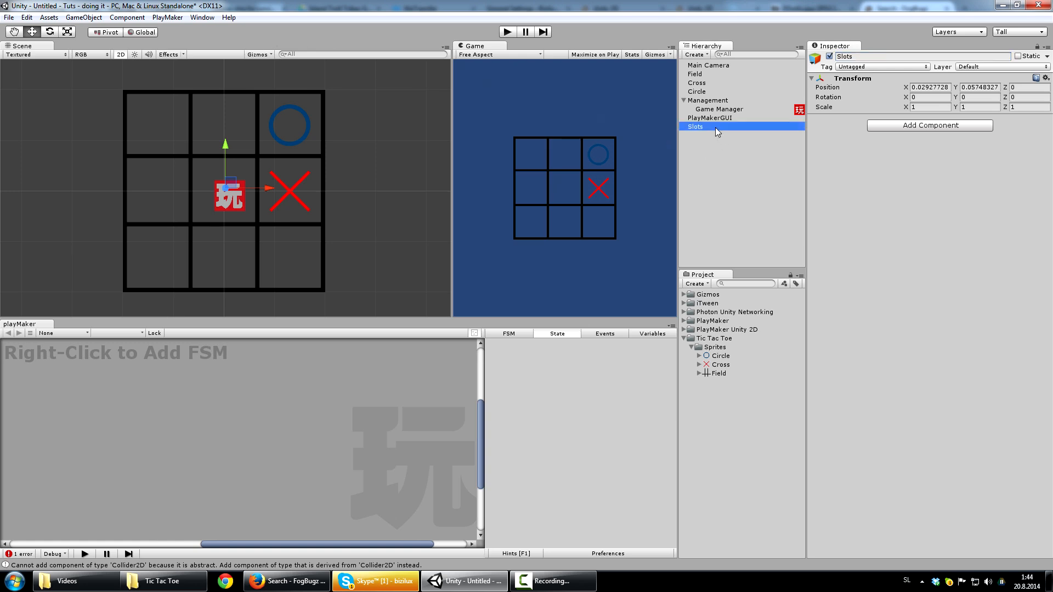
pyautogui.click(83, 17)
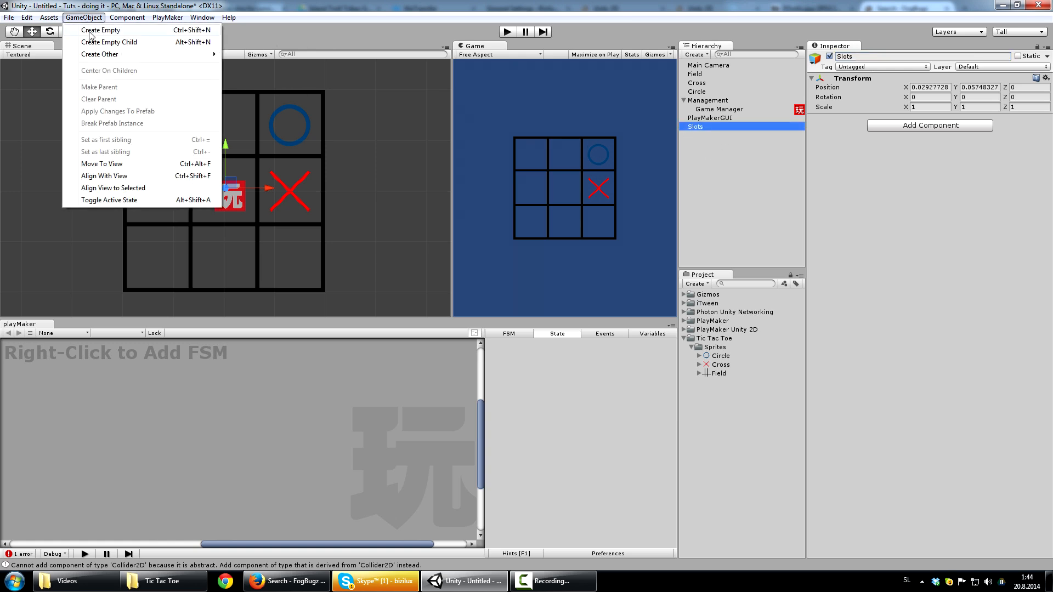
pyautogui.click(135, 42)
pyautogui.click(895, 56)
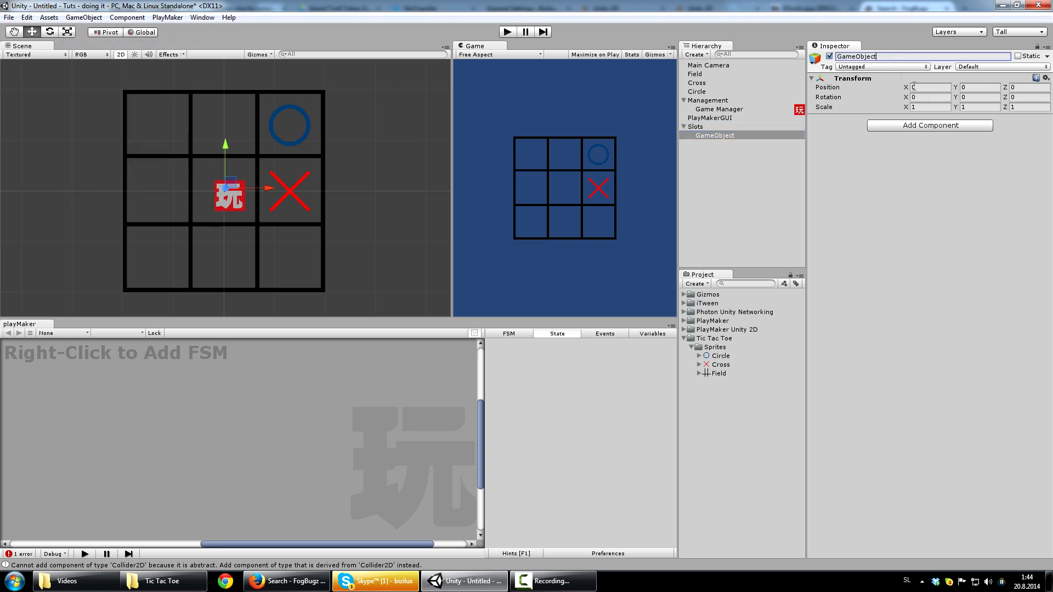
pyautogui.press('BackSpace')
pyautogui.press('BackSpace')
pyautogui.press('BackSpace')
pyautogui.press('BackSpace')
pyautogui.press('BackSpace')
pyautogui.press('BackSpace')
pyautogui.press('BackSpace')
pyautogui.press('BackSpace')
pyautogui.press('BackSpace')
pyautogui.write('Slot 1')
pyautogui.press('Return')
# - Add a Box Collider 2D to Slot 1 and move it into the grid's top-left cell, about X -1.37, Y 1.28
pyautogui.click(713, 132)
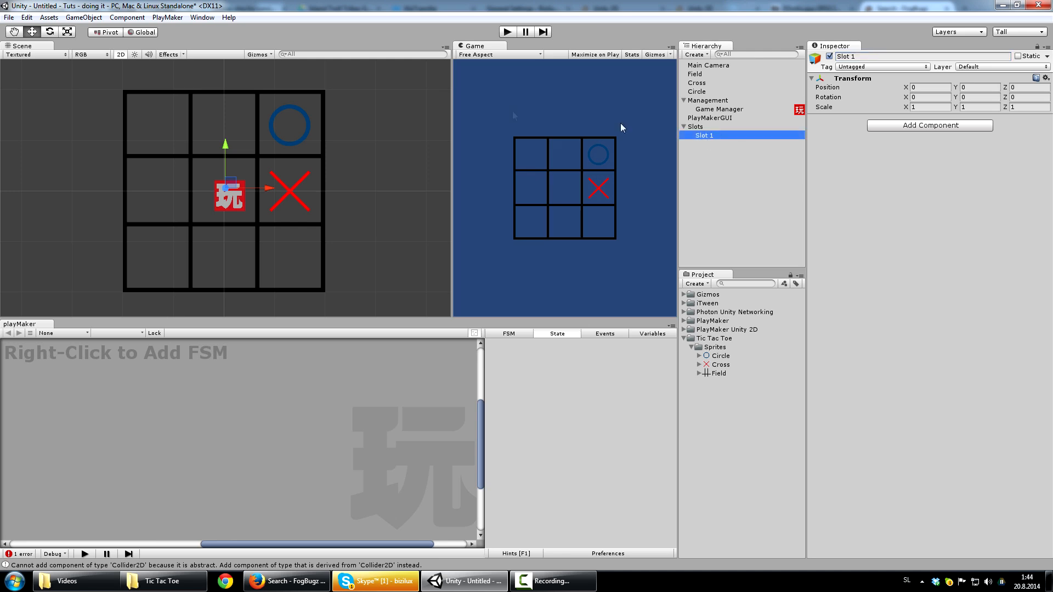
pyautogui.click(127, 17)
pyautogui.moveTo(159, 79)
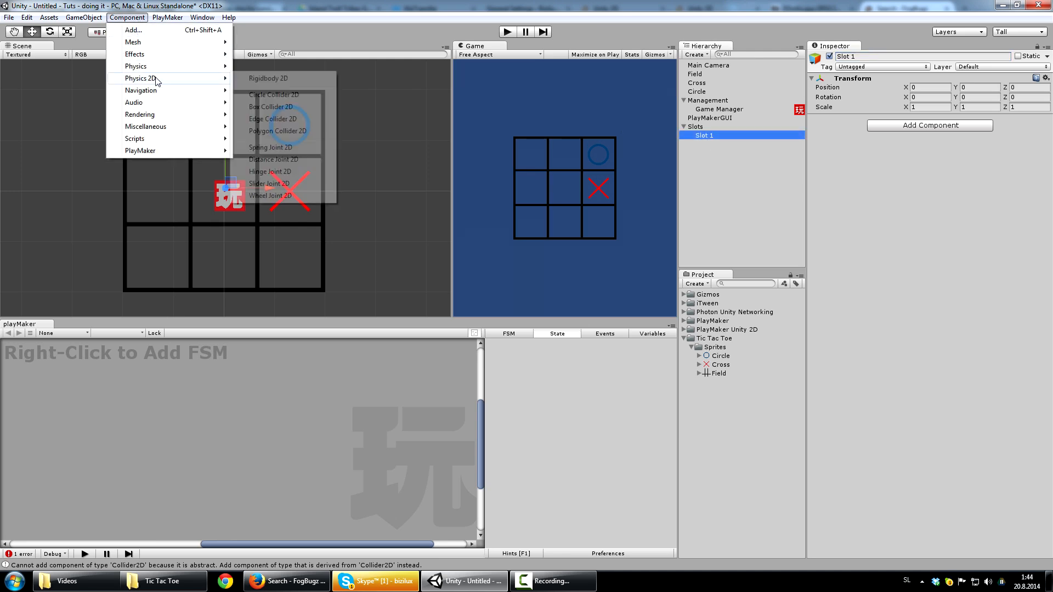
pyautogui.click(301, 107)
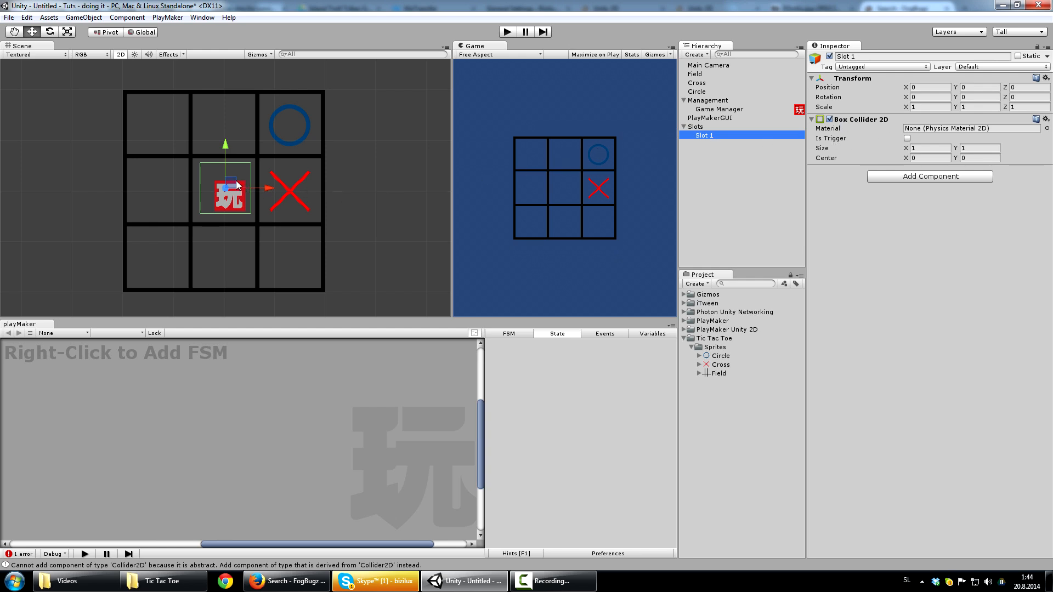
pyautogui.moveTo(234, 184); pyautogui.dragTo(165, 120)
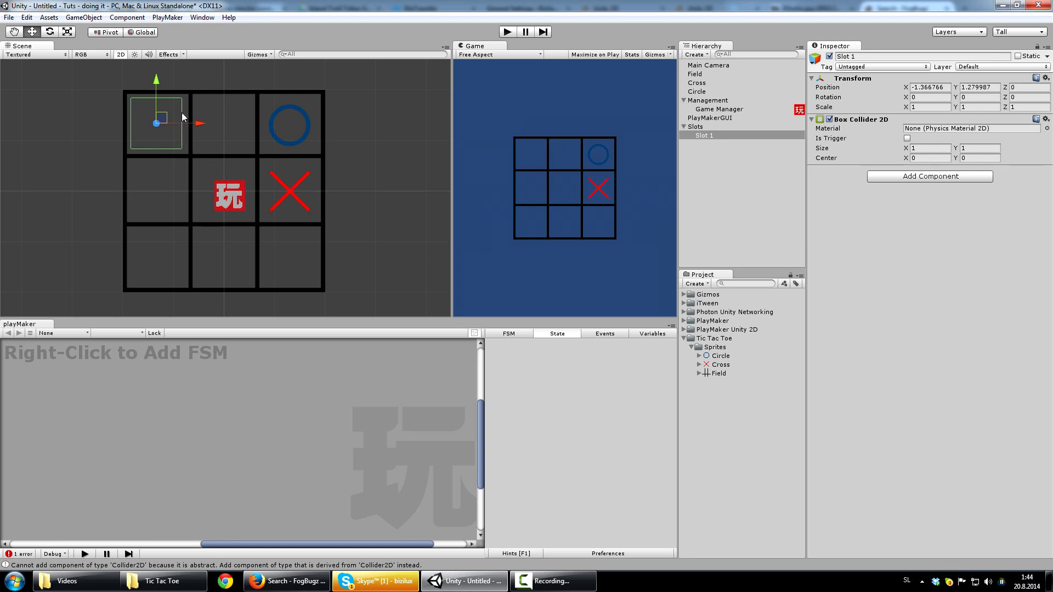
# - Set the size of Slot 1's Box Collider 2D to 1.2 in X and 1.2 in Y
pyautogui.click(925, 148)
pyautogui.write('.2')
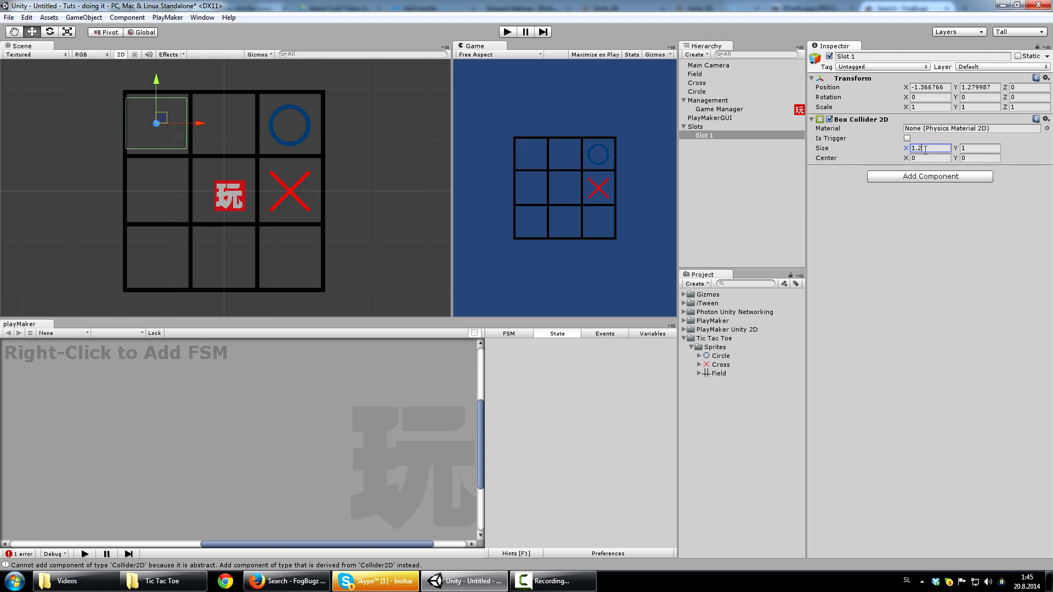
pyautogui.press('Tab')
pyautogui.write('.2')
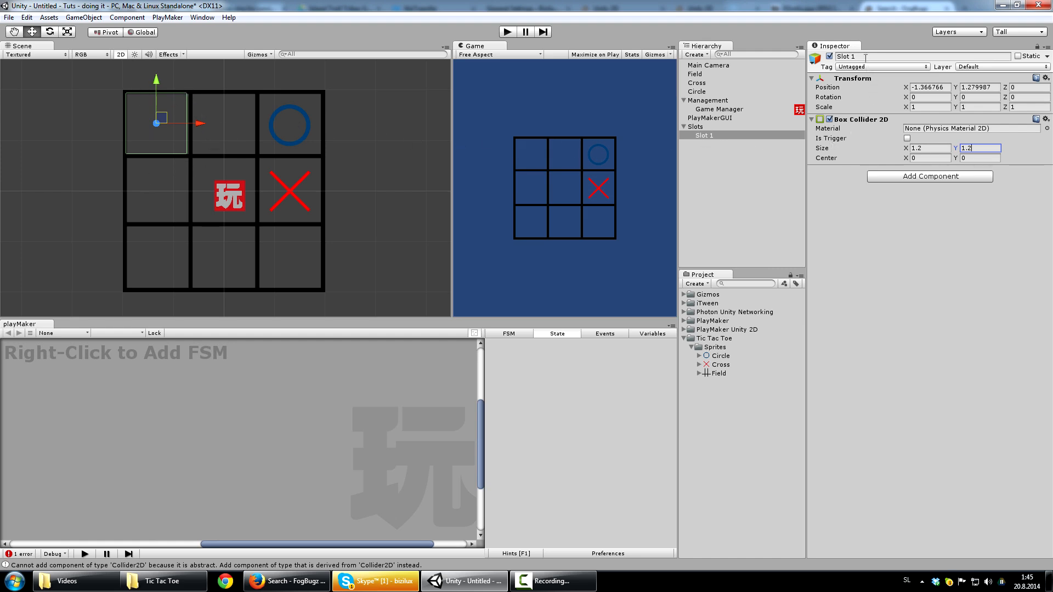
# - Duplicate Slot 1, move the copy into the top-middle cell at about X -0.02, and rename it Slot 2
pyautogui.click(766, 136)
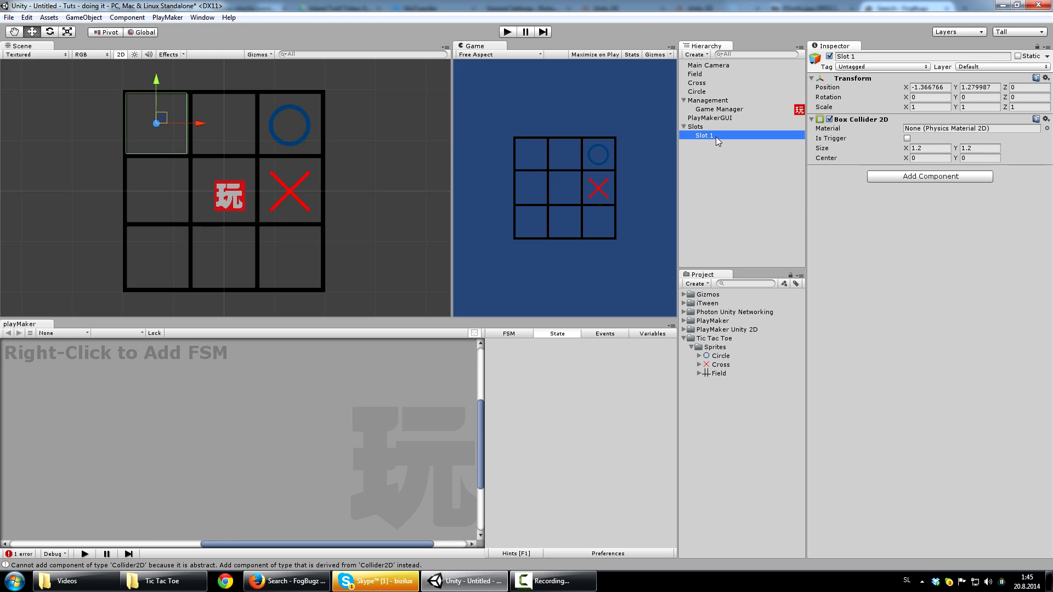
pyautogui.hotkey('ctrl', 'd')
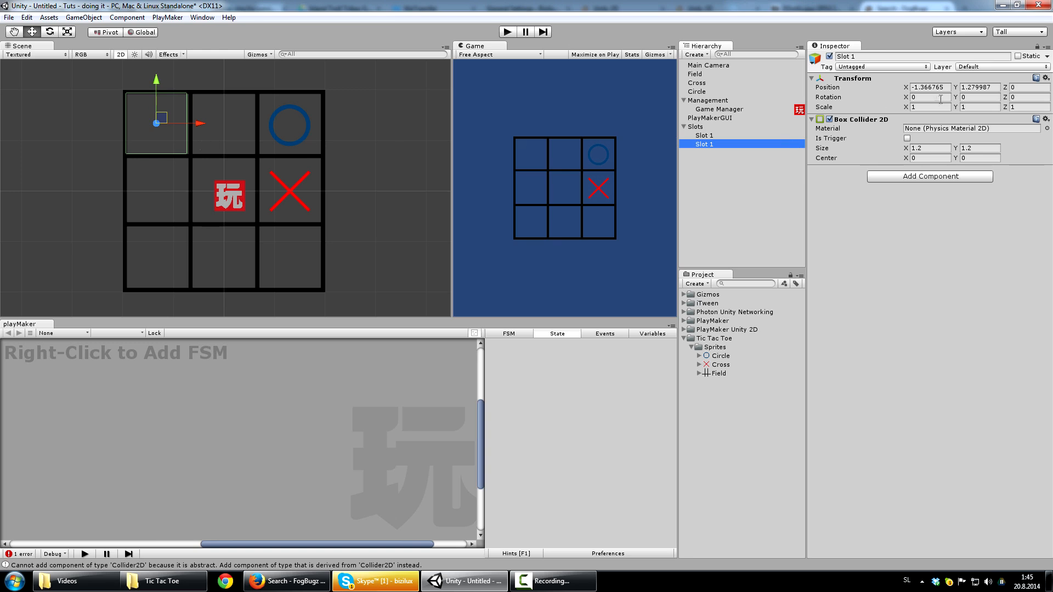
pyautogui.moveTo(200, 123); pyautogui.dragTo(269, 127)
pyautogui.click(865, 56)
pyautogui.click(865, 56)
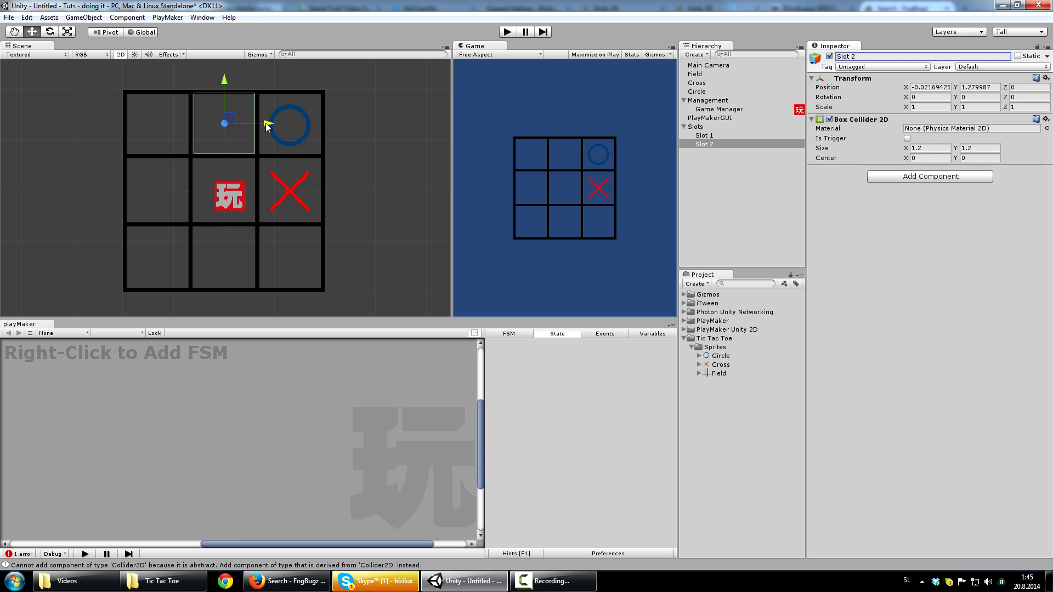
pyautogui.moveTo(267, 123); pyautogui.dragTo(334, 127)
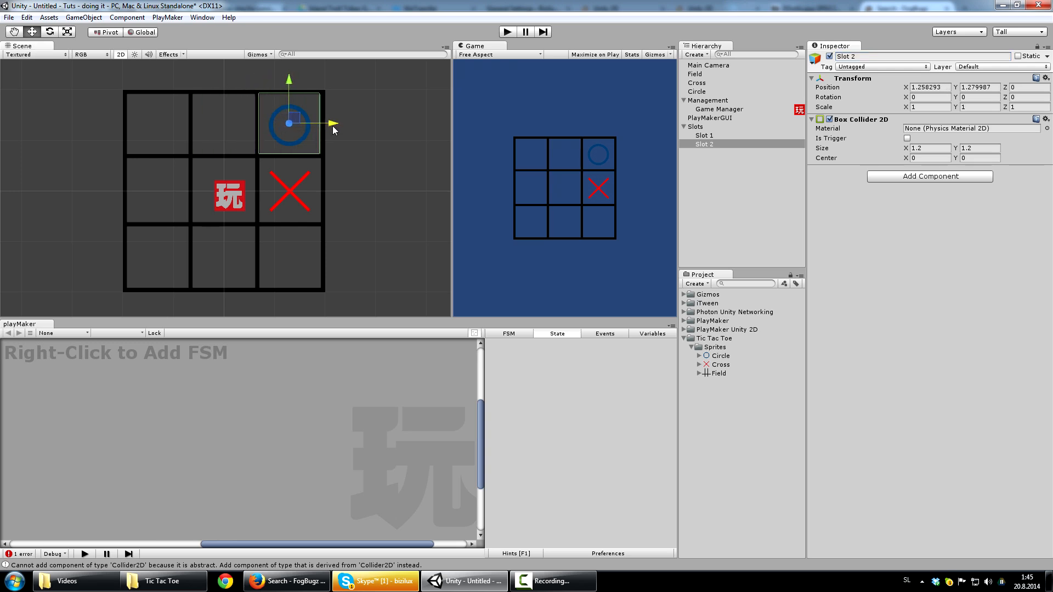
pyautogui.hotkey('ctrl', 'z')
pyautogui.hotkey('ctrl', 'z')
pyautogui.click(866, 56)
pyautogui.doubleClick(867, 56)
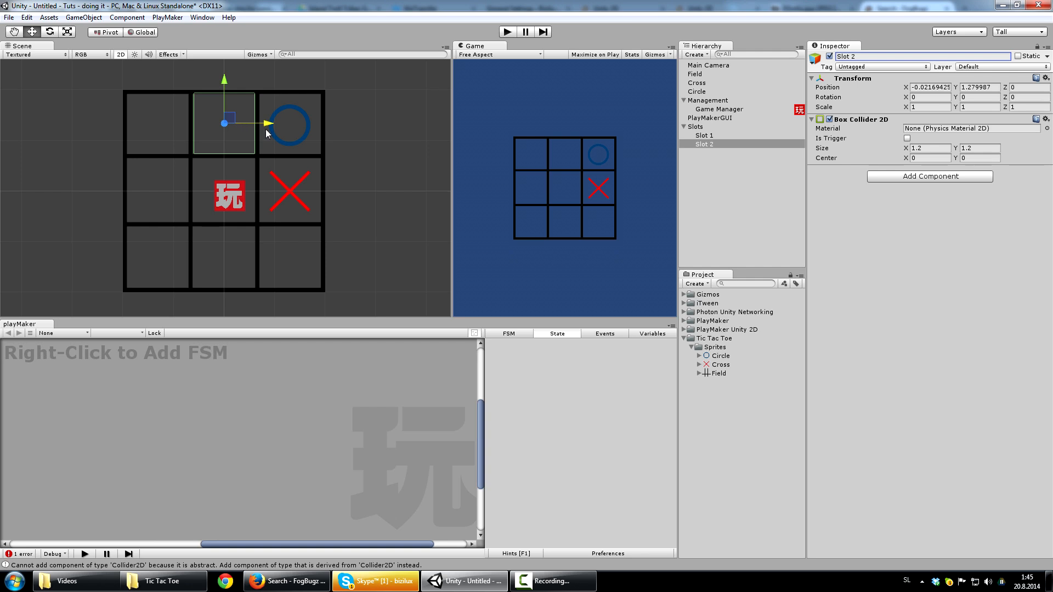
# - Duplicate Slot 2 and move the copy into the grid's top-right cell
pyautogui.click(708, 146)
pyautogui.hotkey('ctrl', 'd')
pyautogui.moveTo(268, 123); pyautogui.dragTo(332, 124)
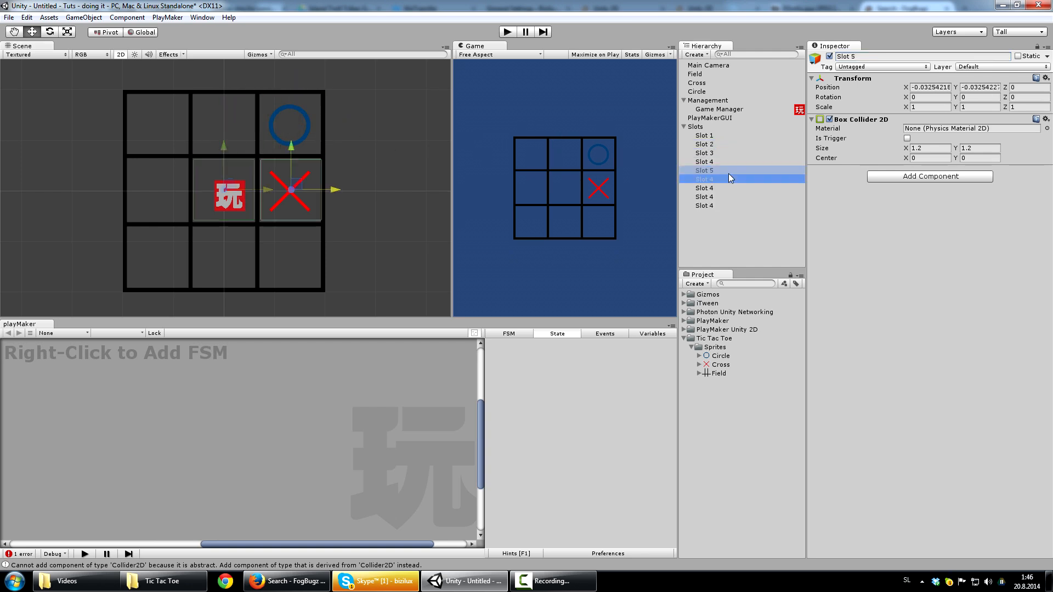
# - Rename the last four duplicated slots, in order, as Slot 6, Slot 7, Slot 8 and Slot 9
pyautogui.click(729, 179)
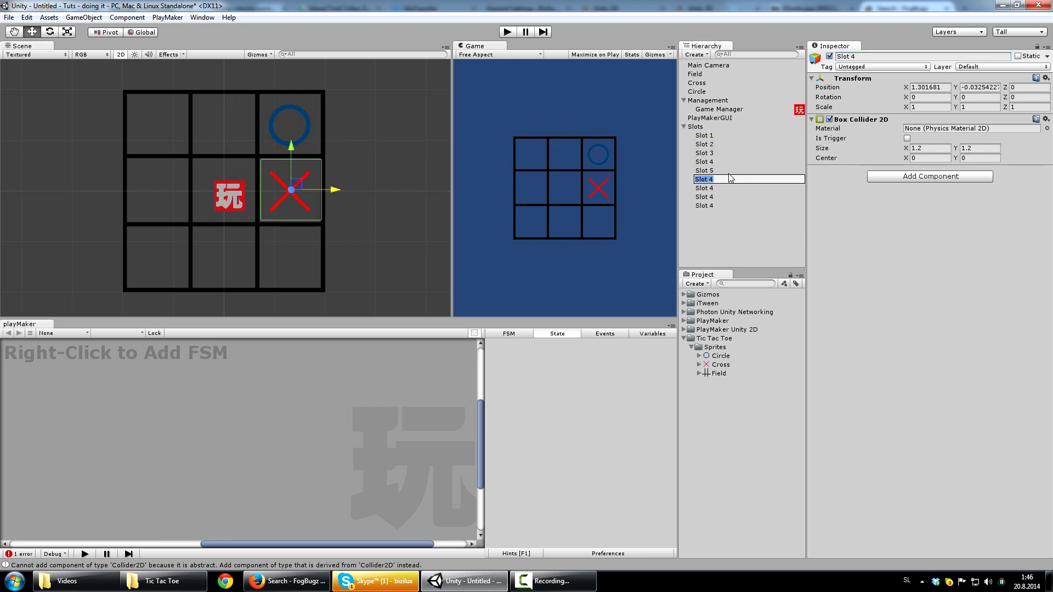
pyautogui.click(730, 179)
pyautogui.press('Return')
pyautogui.press('Down')
pyautogui.press('F2')
pyautogui.write('7')
pyautogui.press('Return')
pyautogui.press('Down')
pyautogui.press('F2')
pyautogui.write('8')
pyautogui.press('Return')
pyautogui.press('Down')
pyautogui.press('F2')
pyautogui.write('9')
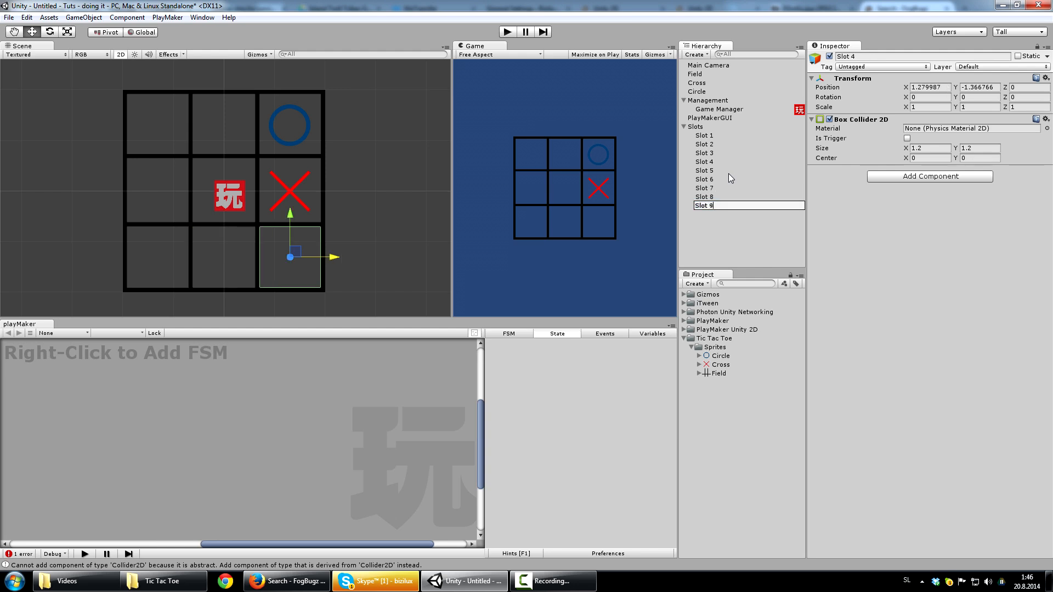
pyautogui.press('Return')
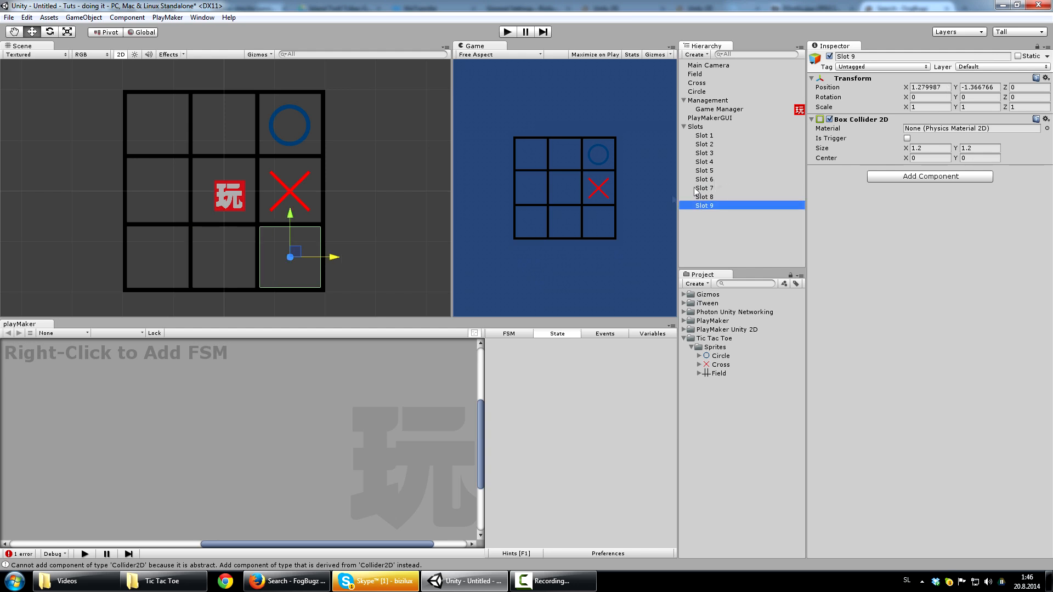
# - Go through Slot 1 to Slot 9 in order to check that each collider sits over its own grid cell
pyautogui.click(734, 137)
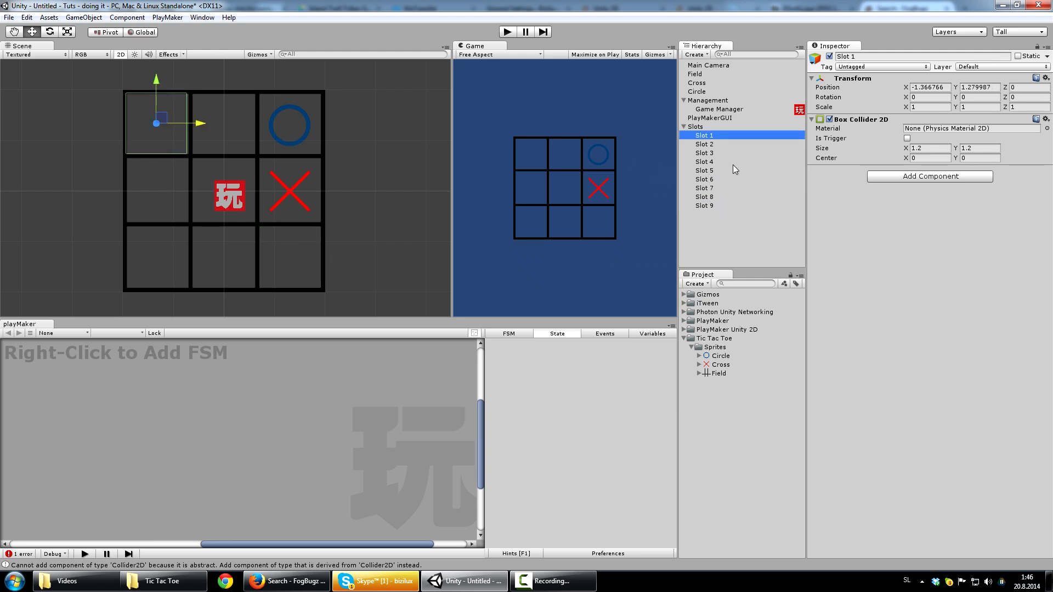
pyautogui.press('Down')
pyautogui.press('Down')
pyautogui.press('Down')
pyautogui.press('Down')
pyautogui.press('Down')
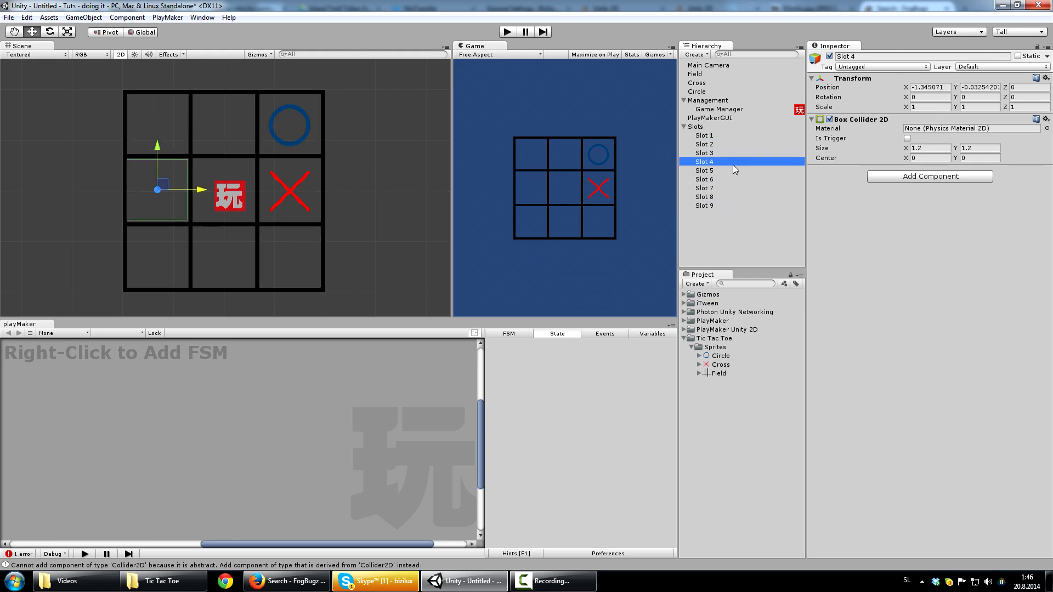
pyautogui.press('Down')
pyautogui.press('Down')
pyautogui.press('Down')
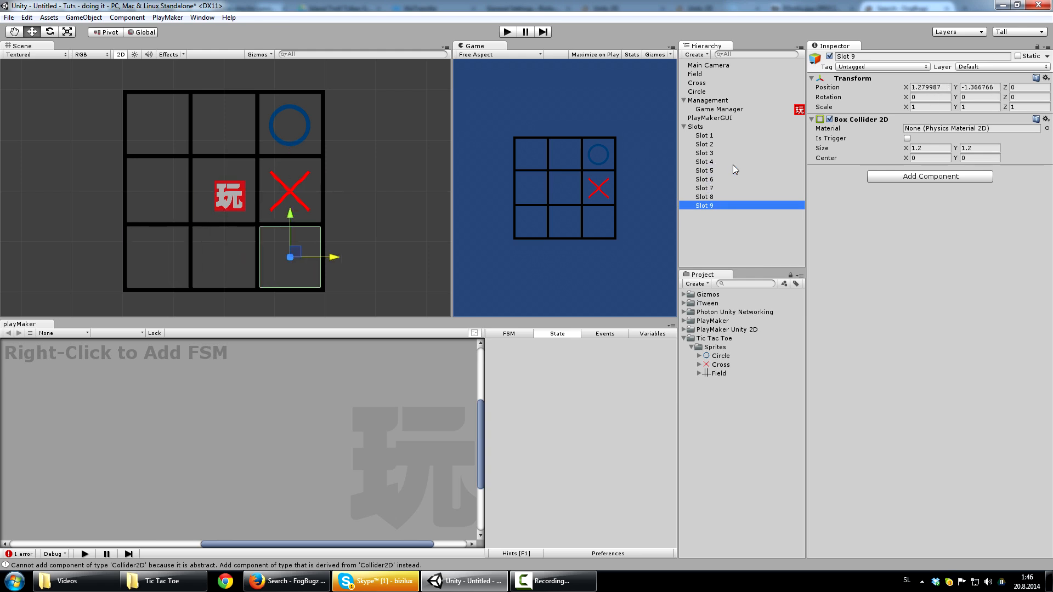
# - In the Game Manager's Mouse Pick 2d Event action, specify Slot 1 as the Game Object instead of the owner
pyautogui.click(738, 112)
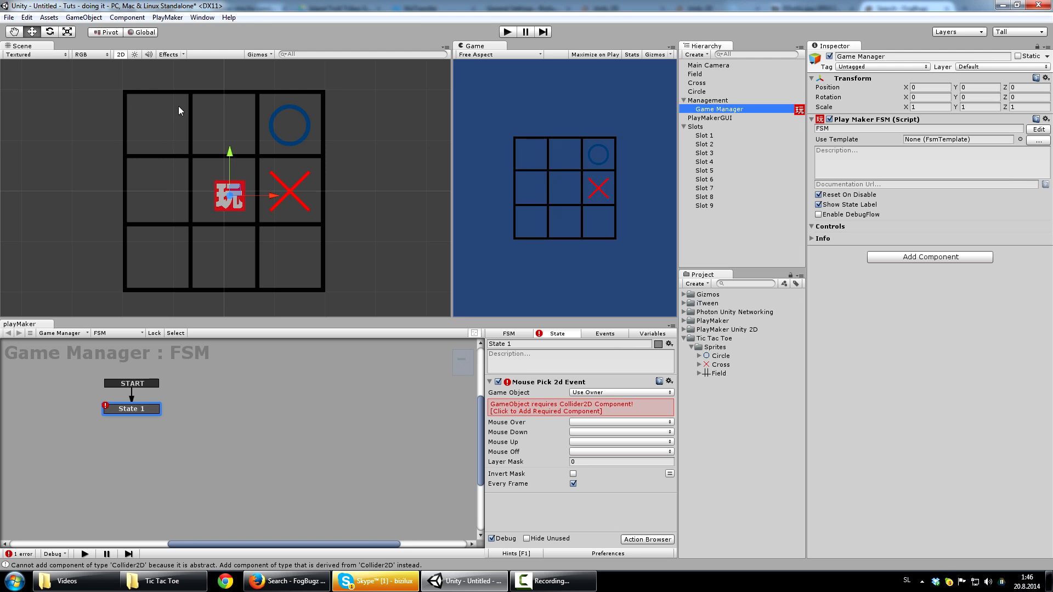
pyautogui.click(496, 394)
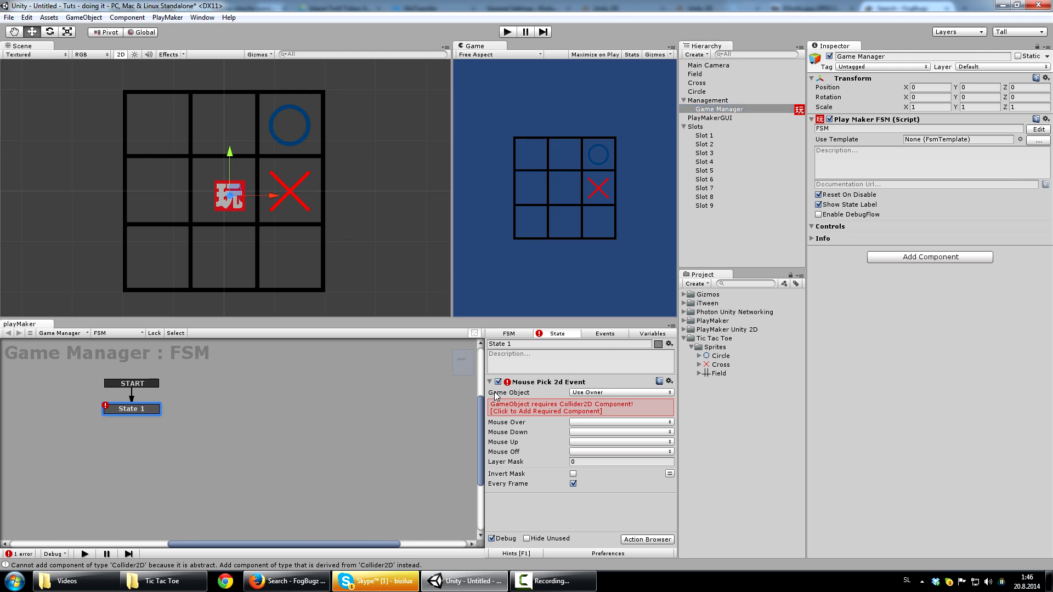
pyautogui.click(594, 393)
pyautogui.click(600, 393)
pyautogui.click(611, 394)
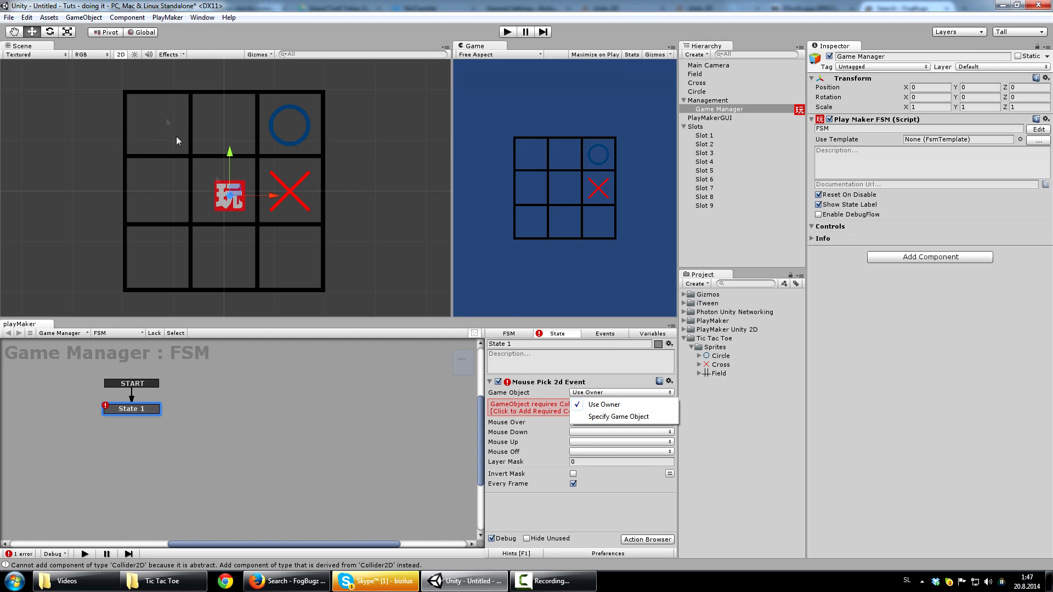
pyautogui.click(608, 417)
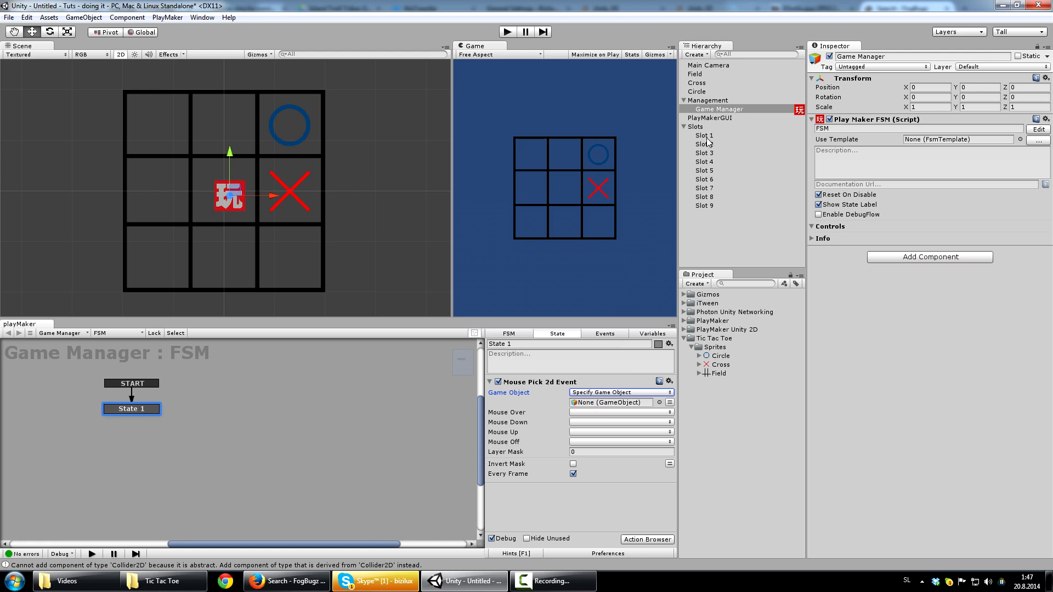
pyautogui.moveTo(708, 136); pyautogui.dragTo(608, 406)
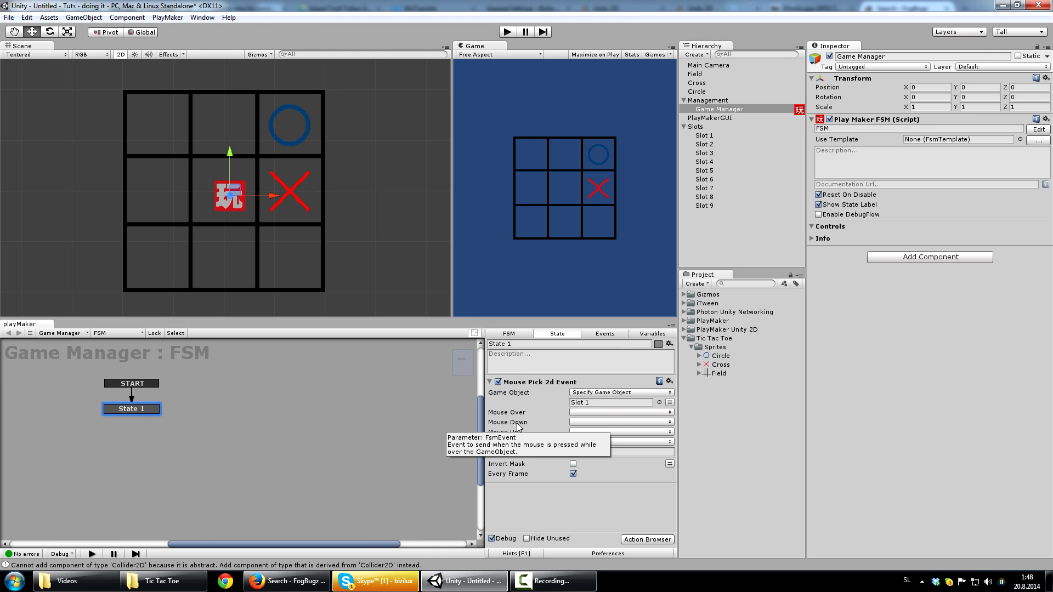
# - Add an event named "Slot 1 clicked" to the Game Manager FSM
pyautogui.click(600, 423)
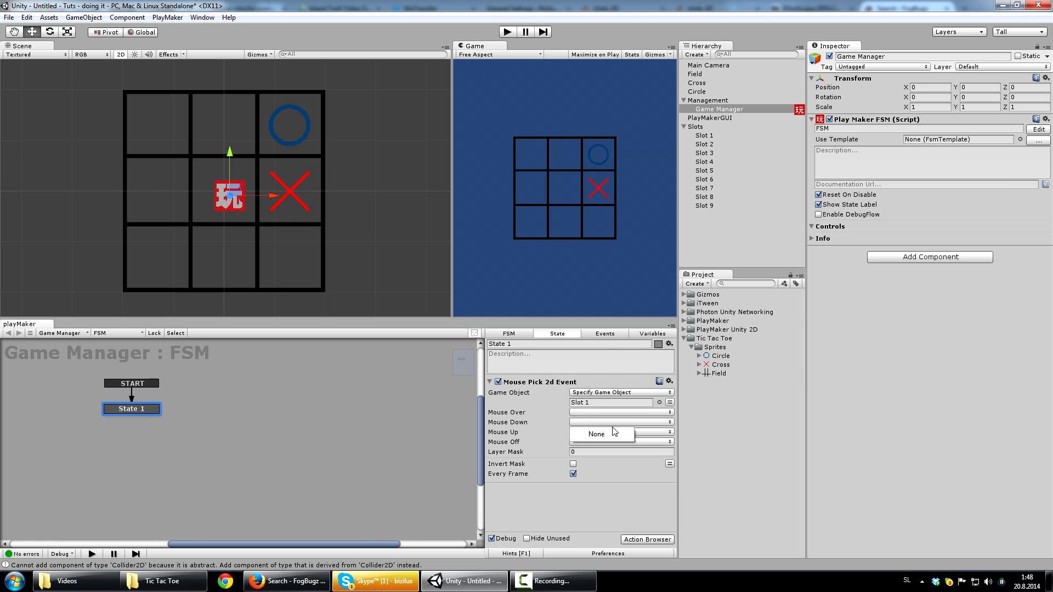
pyautogui.click(527, 429)
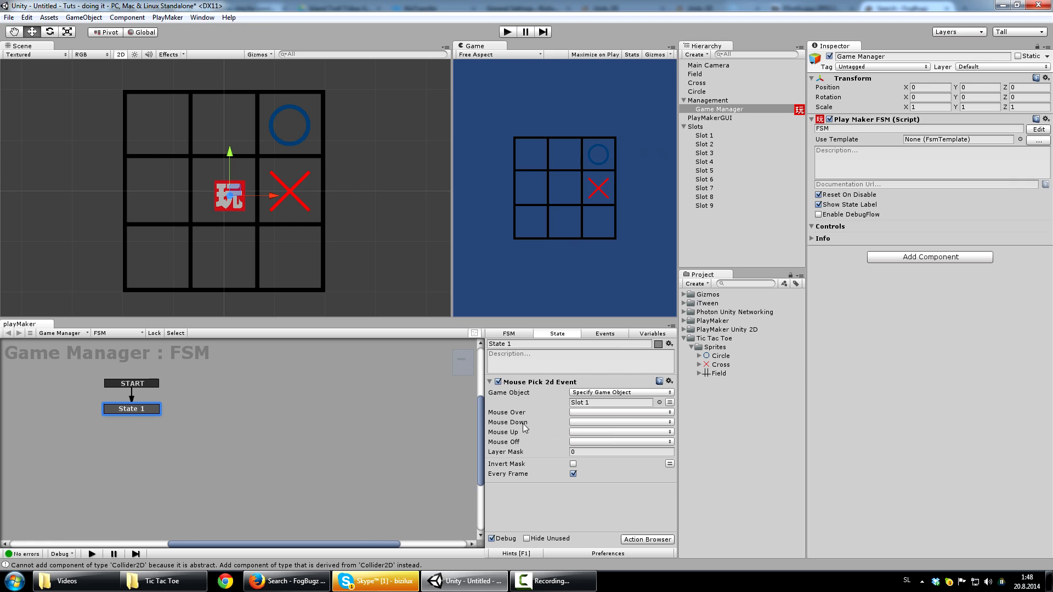
pyautogui.click(587, 333)
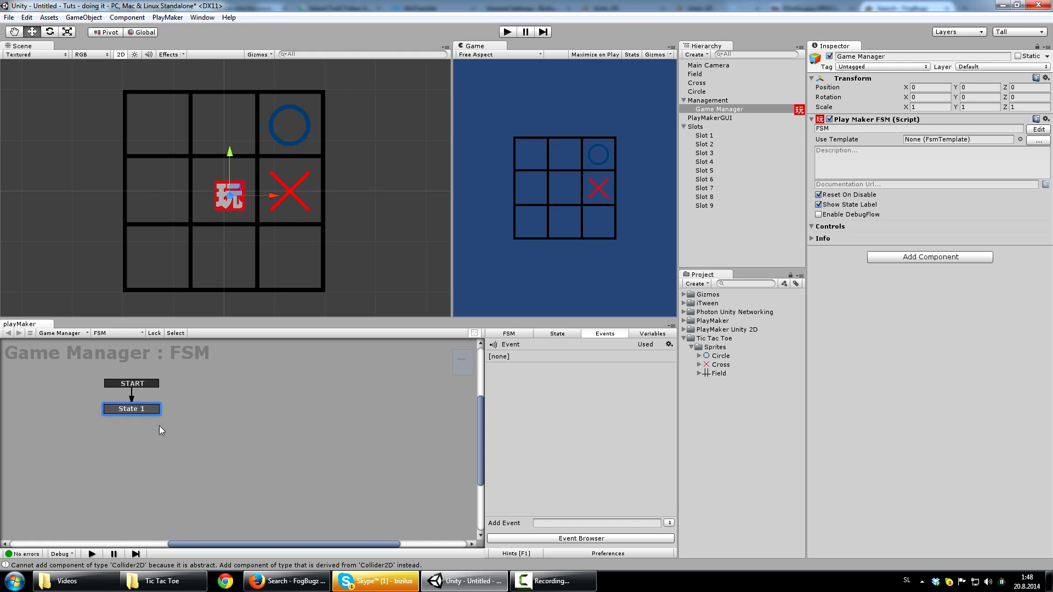
pyautogui.click(581, 523)
pyautogui.write('Slot 1 clicked')
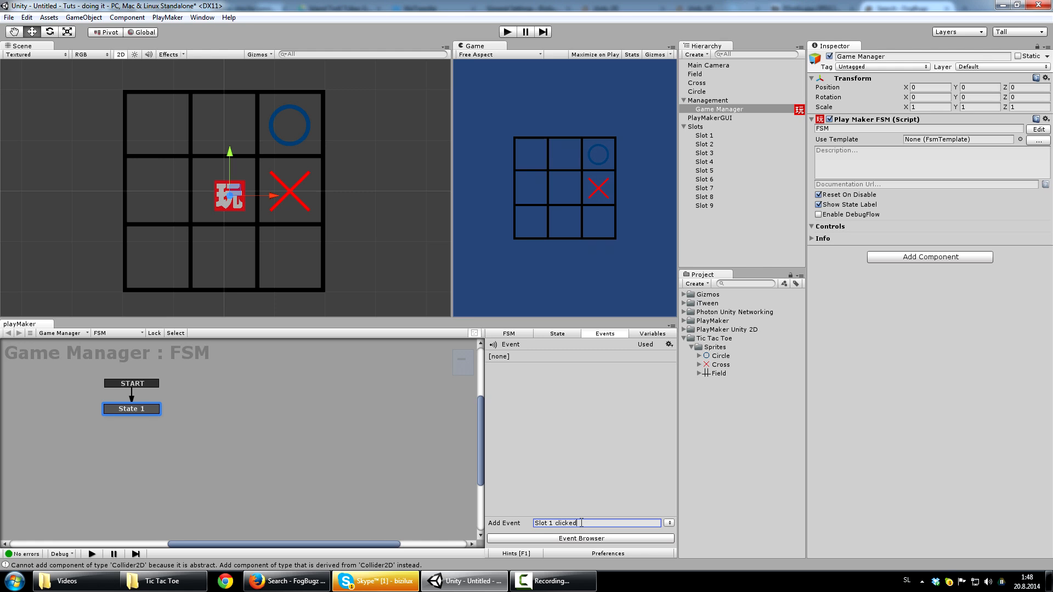
pyautogui.press('Return')
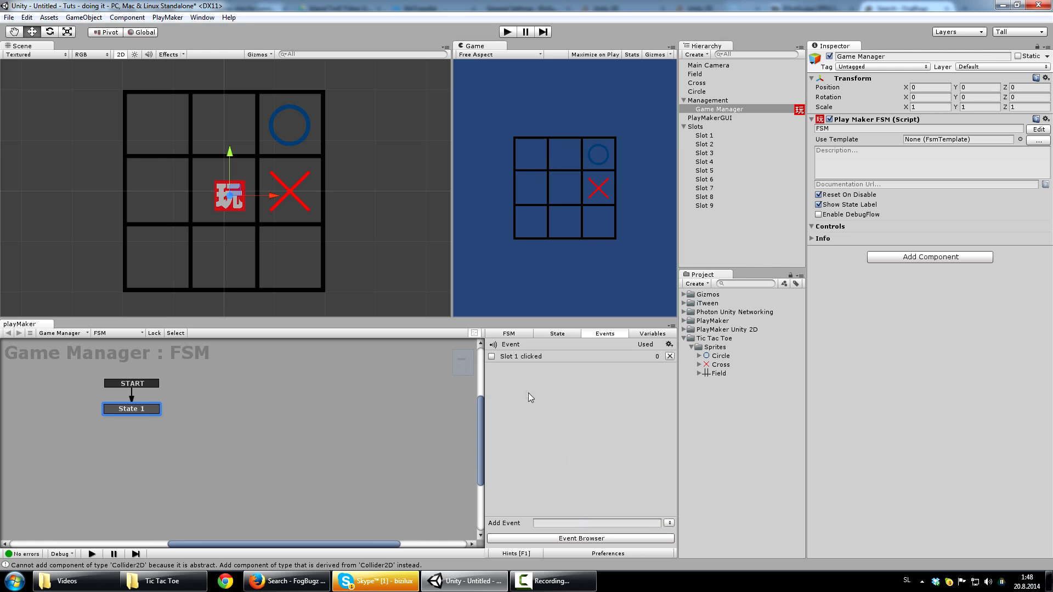
# - Set the Mouse Down event of State 1's Mouse Pick 2d Event action to "Slot 1 clicked"
pyautogui.click(544, 357)
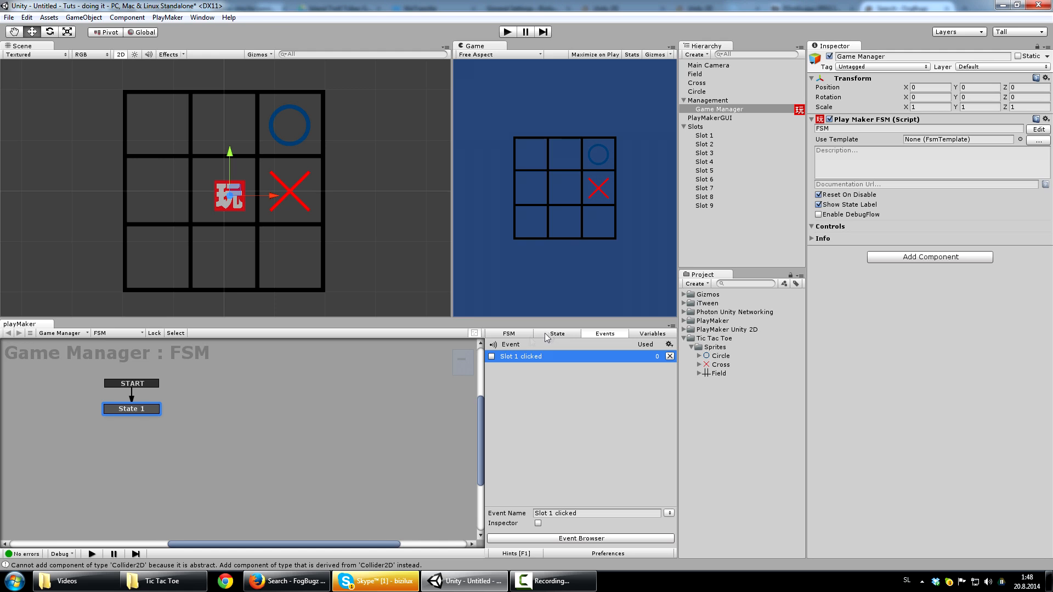
pyautogui.click(569, 334)
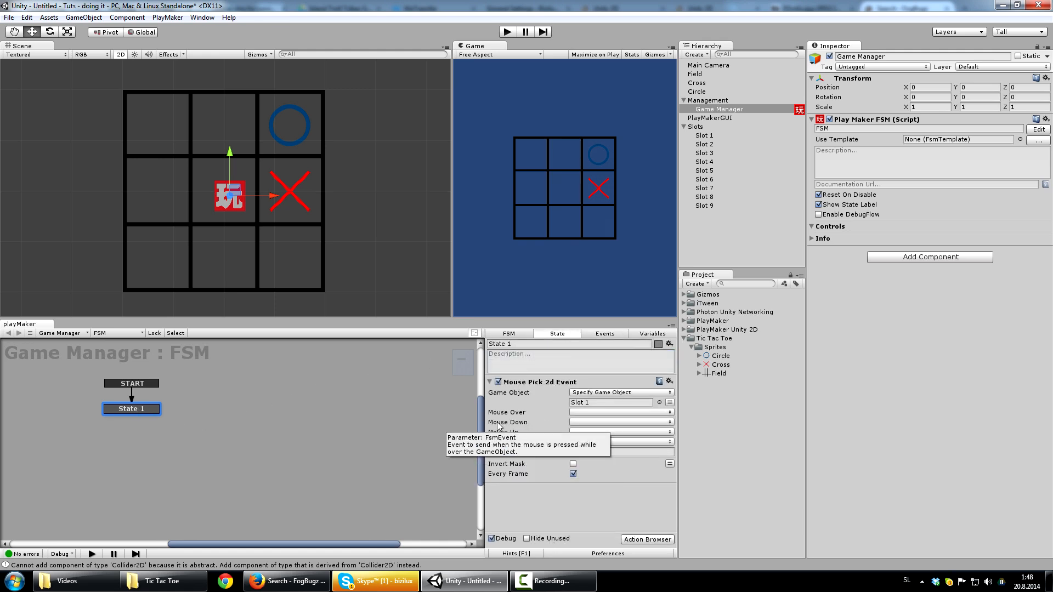
pyautogui.click(597, 423)
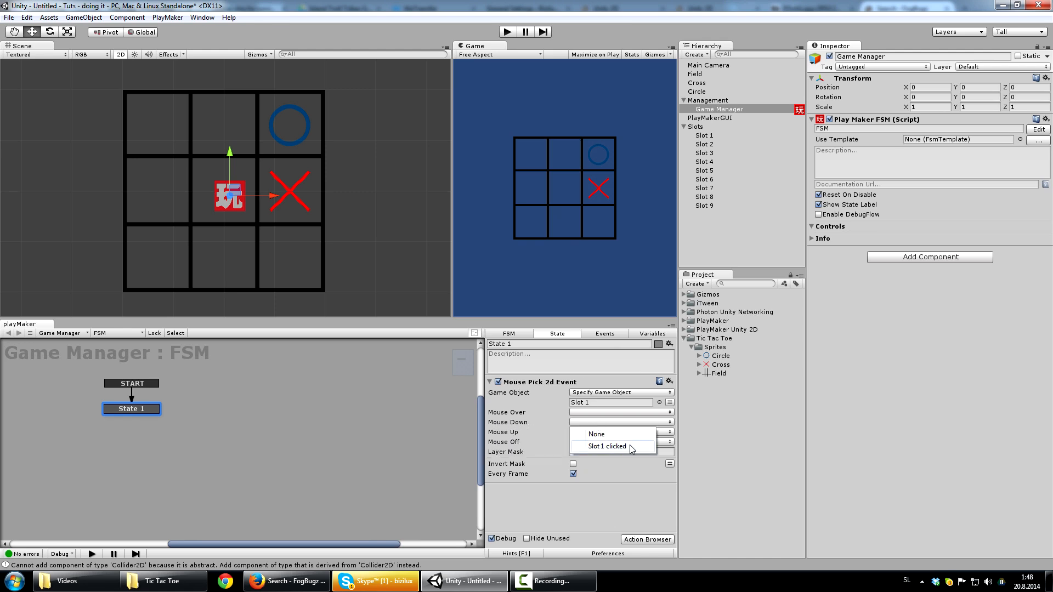
pyautogui.click(608, 447)
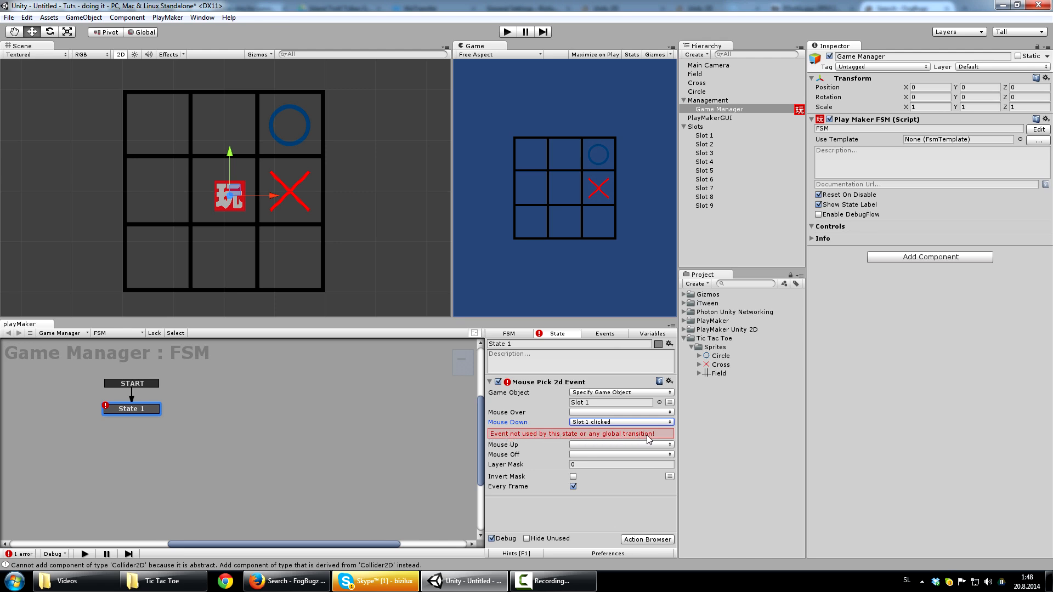
# - Add a "Slot 1 clicked" transition to State 1 and shift the state to free room beside it in the graph
pyautogui.moveTo(151, 407)
pyautogui.mouseDown()
pyautogui.moveTo(138, 418)
pyautogui.moveTo(147, 400)
pyautogui.mouseUp()
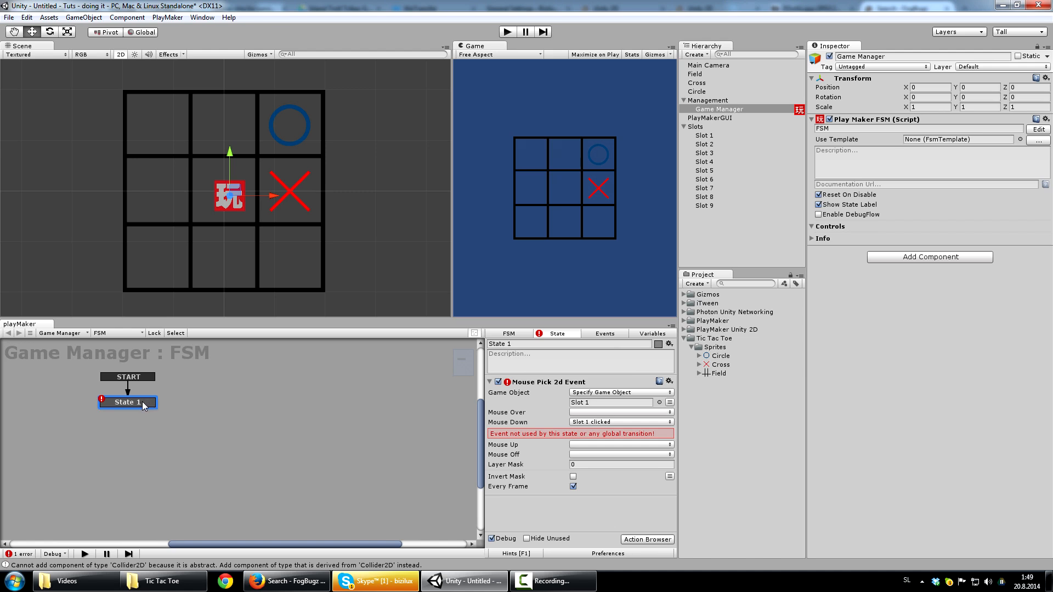
pyautogui.rightClick(143, 402)
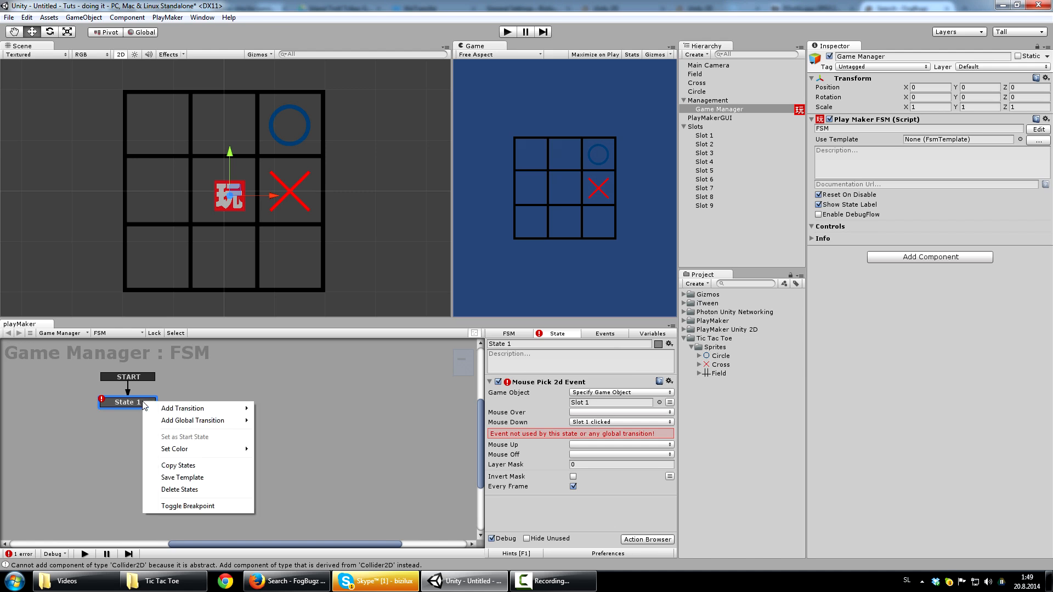
pyautogui.moveTo(164, 408)
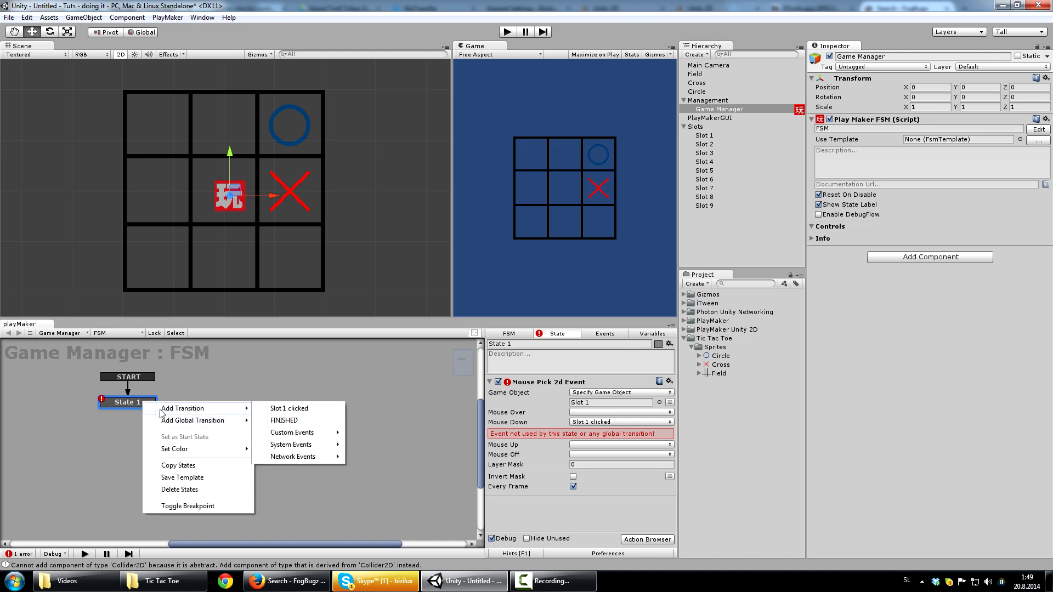
pyautogui.click(318, 409)
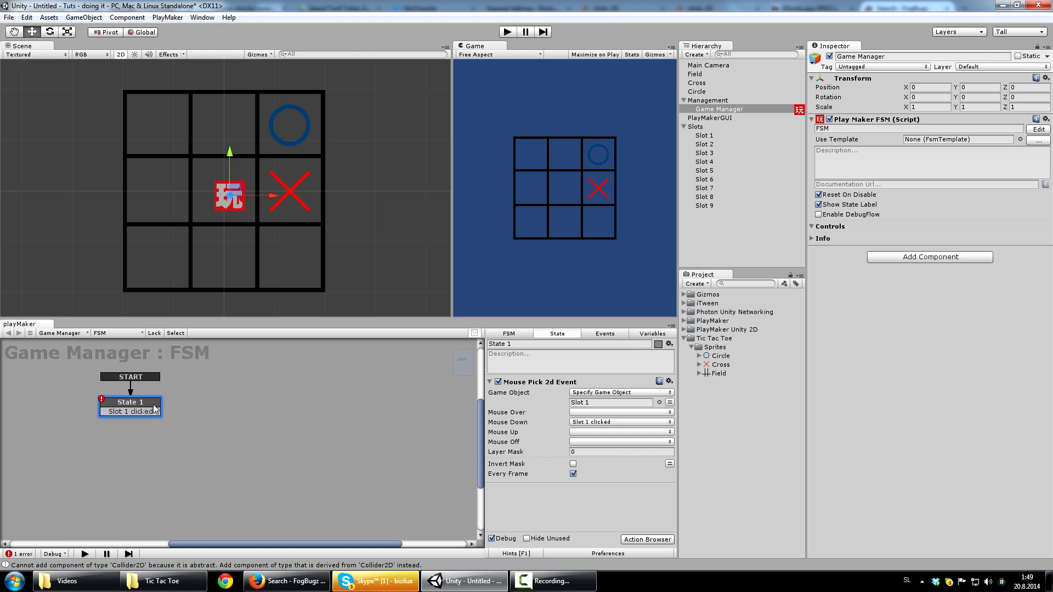
pyautogui.moveTo(153, 406); pyautogui.dragTo(138, 412)
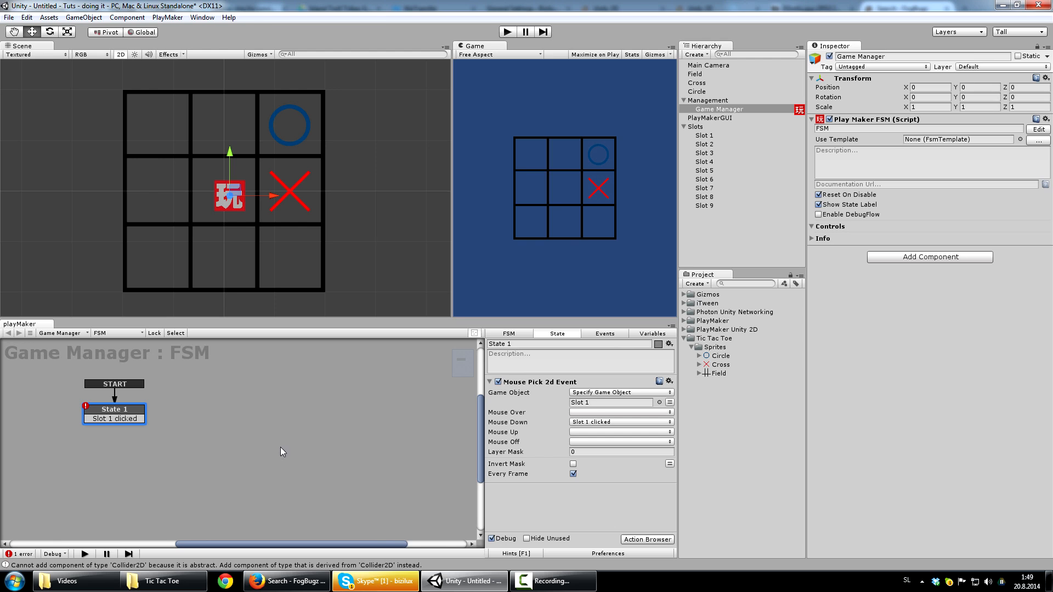
pyautogui.moveTo(132, 407); pyautogui.dragTo(118, 411)
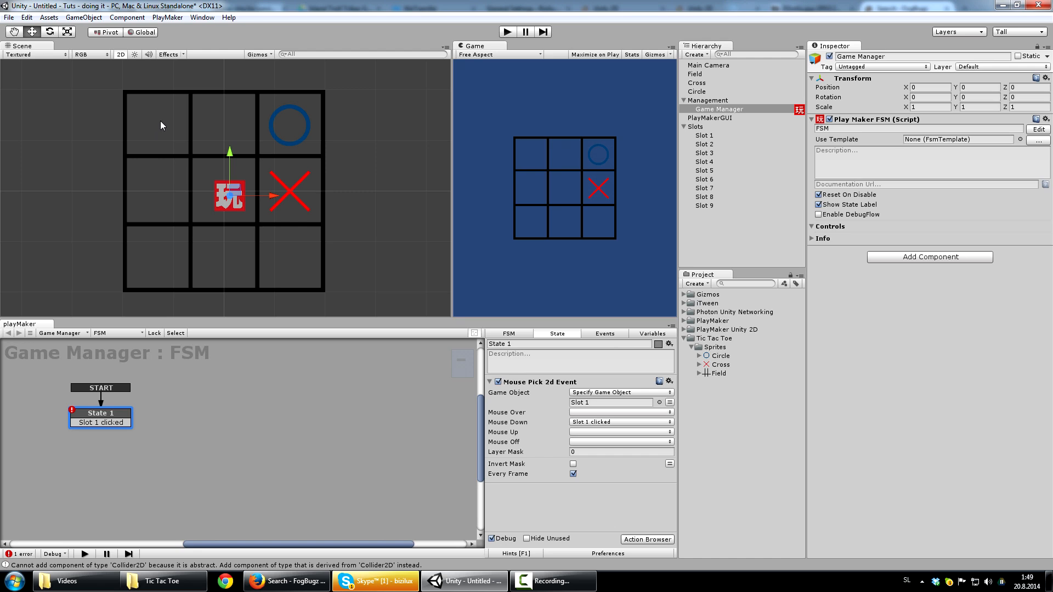
# - Add a second state beside State 1 and link the "Slot 1 clicked" transition to it
pyautogui.rightClick(190, 408)
pyautogui.click(221, 415)
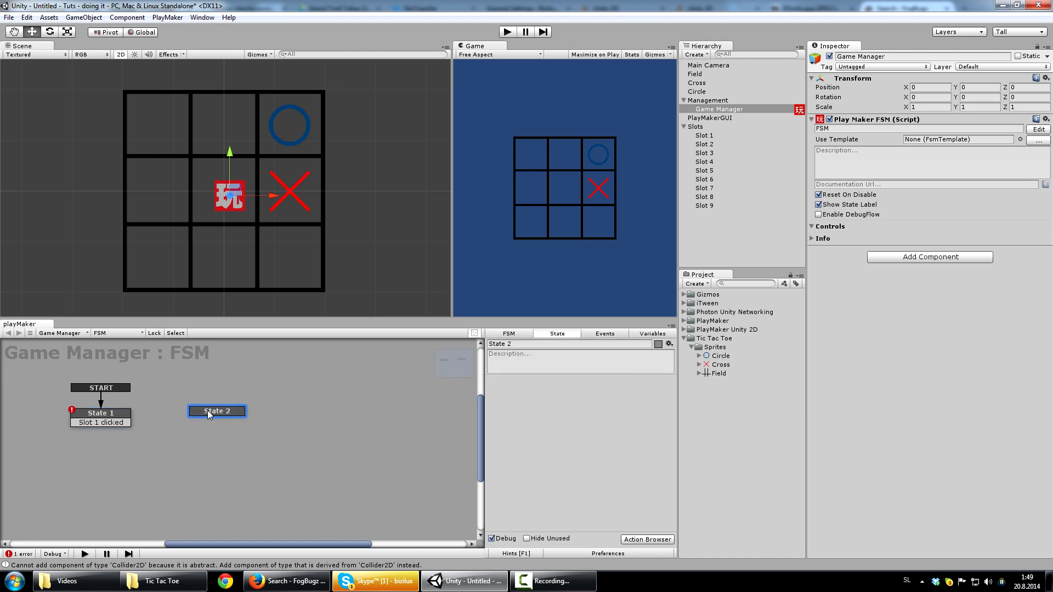
pyautogui.click(117, 412)
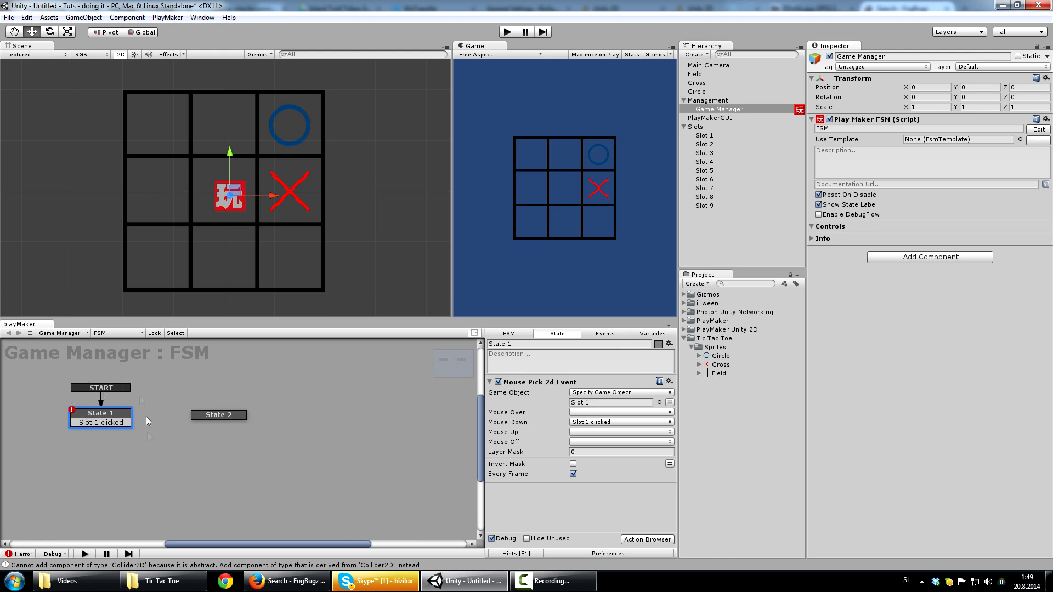
pyautogui.click(219, 416)
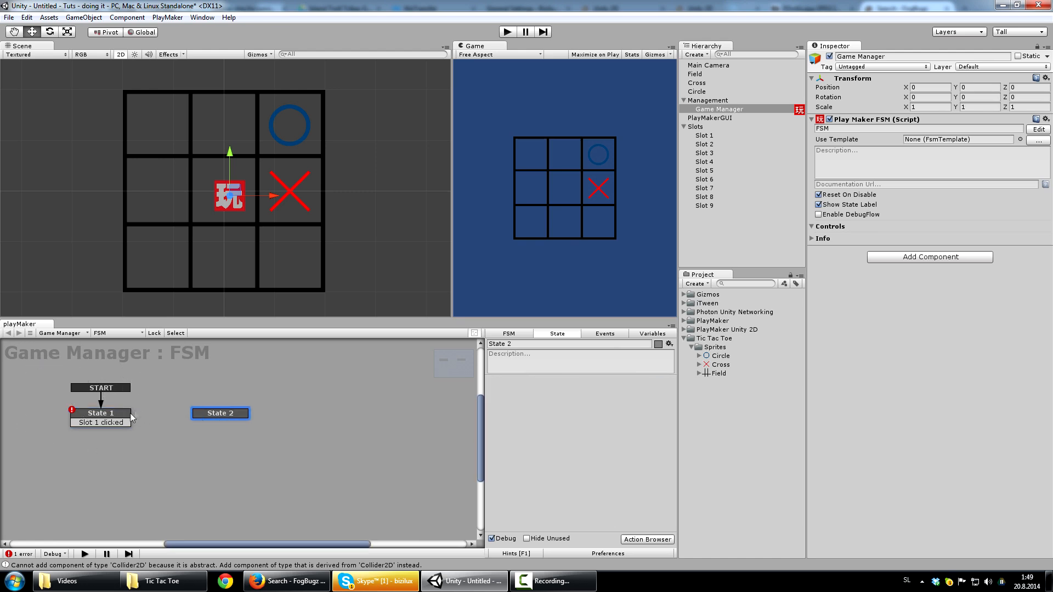
pyautogui.click(108, 413)
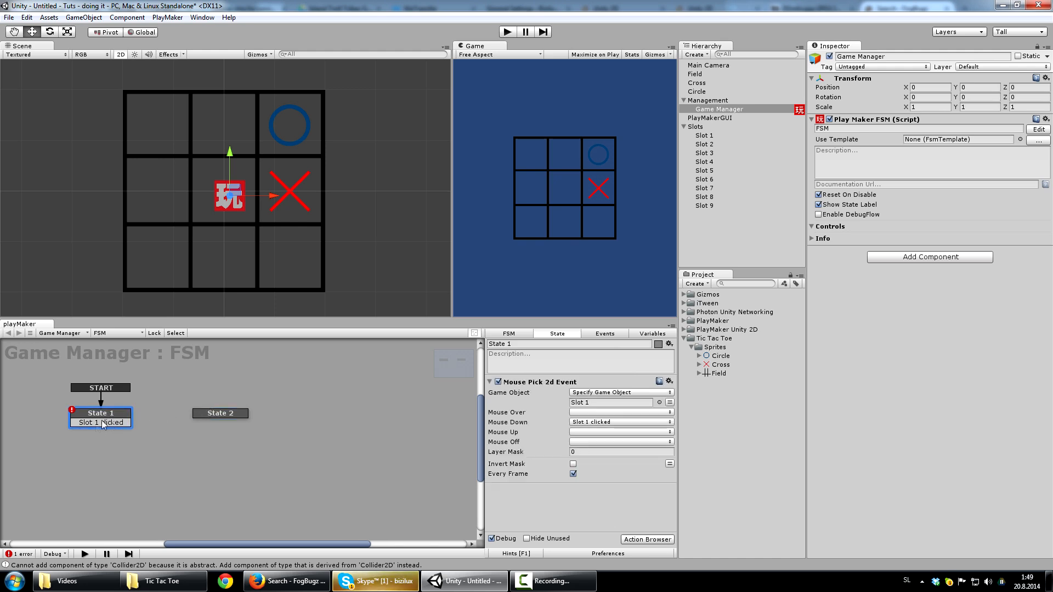
pyautogui.moveTo(113, 423); pyautogui.dragTo(212, 414)
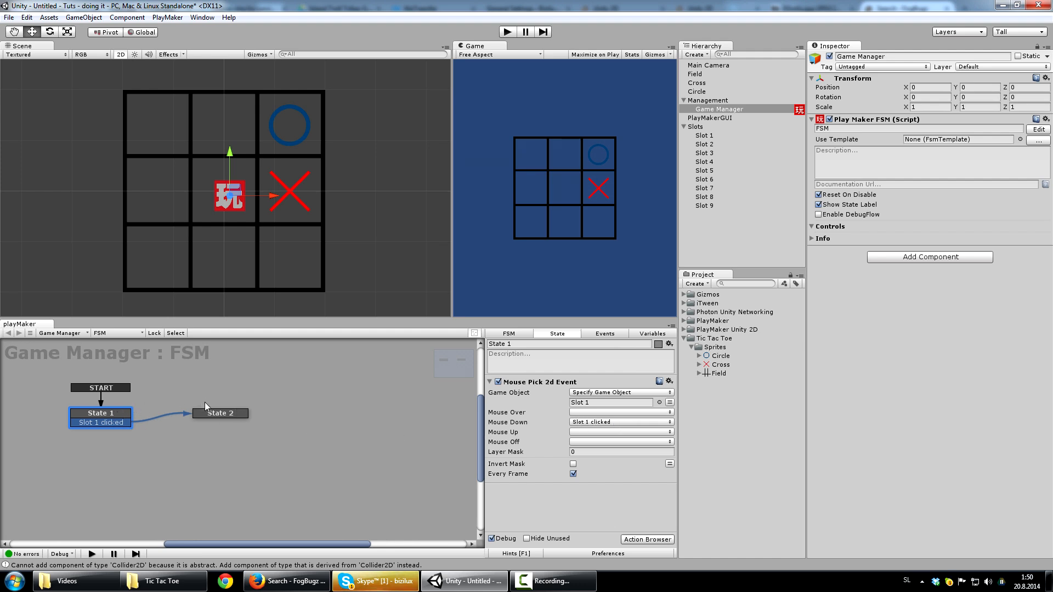
# - Play the game, test the Slot 1 transition by picking the grid's top-left cell, and stop playback
pyautogui.click(514, 32)
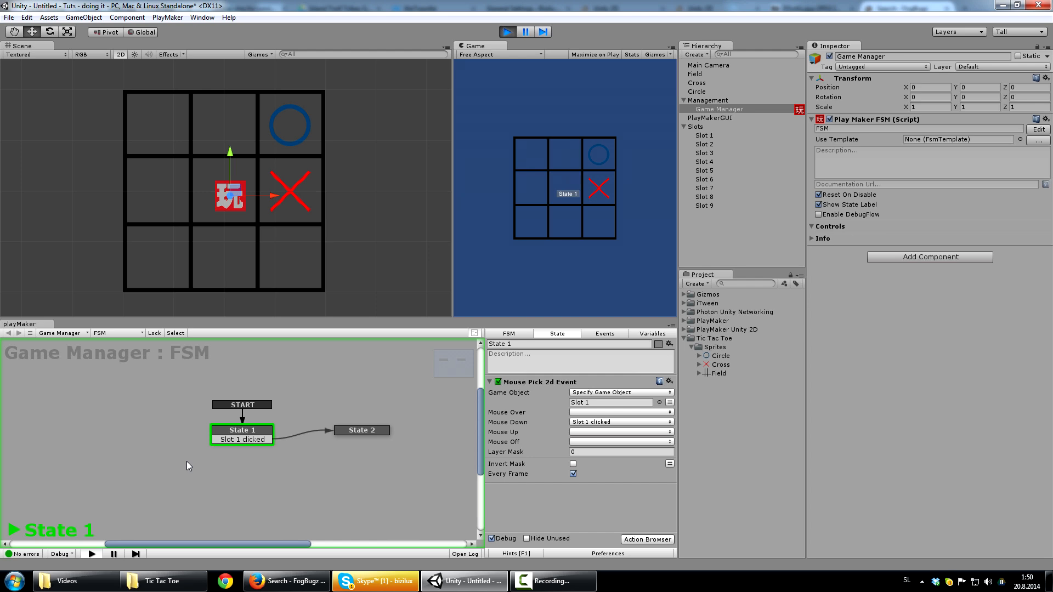
pyautogui.click(530, 150)
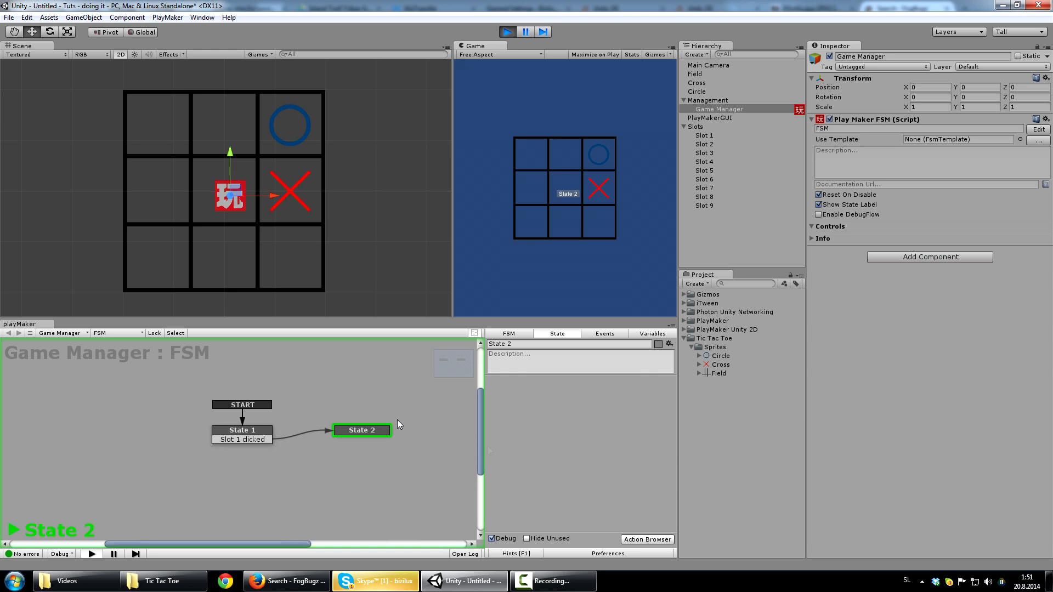
pyautogui.click(510, 33)
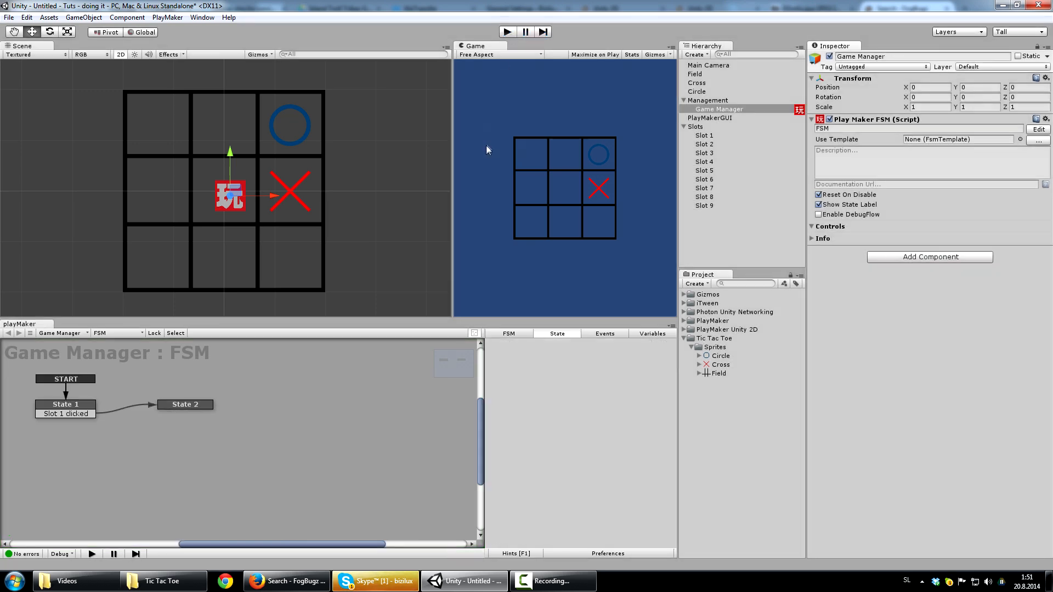
# - Add a Create Object action to State 2, found by searching the action browser for "create"
pyautogui.click(194, 407)
pyautogui.moveTo(195, 407); pyautogui.dragTo(198, 402)
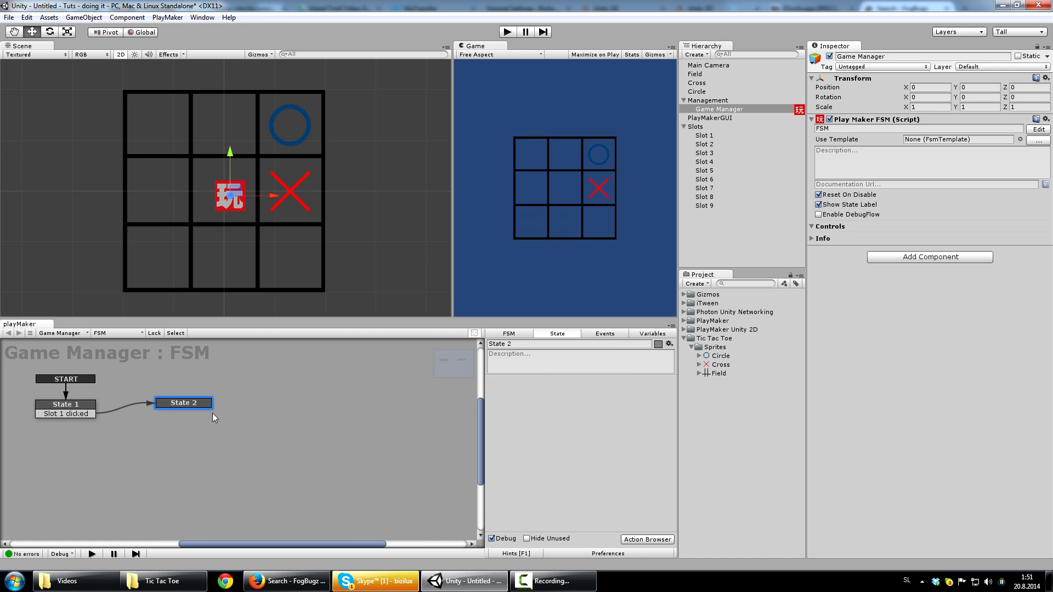
pyautogui.moveTo(203, 404); pyautogui.dragTo(200, 407)
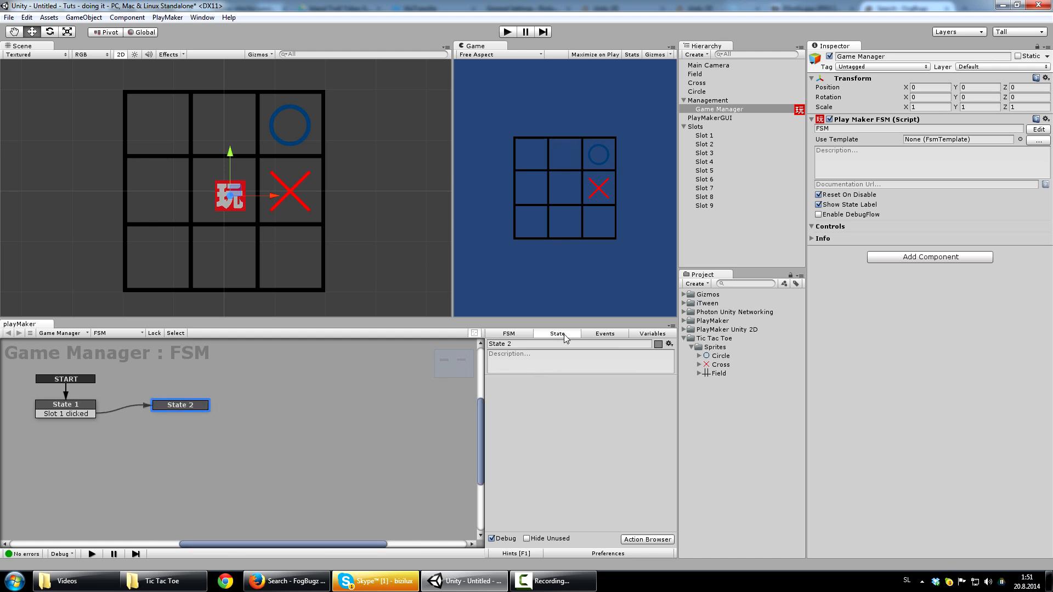
pyautogui.click(648, 540)
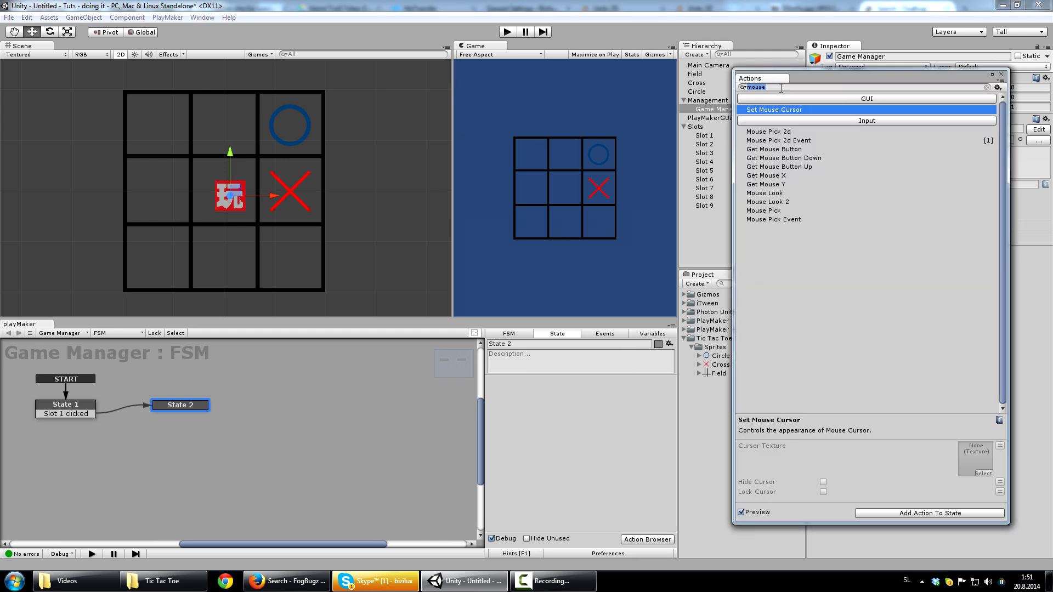
pyautogui.click(986, 87)
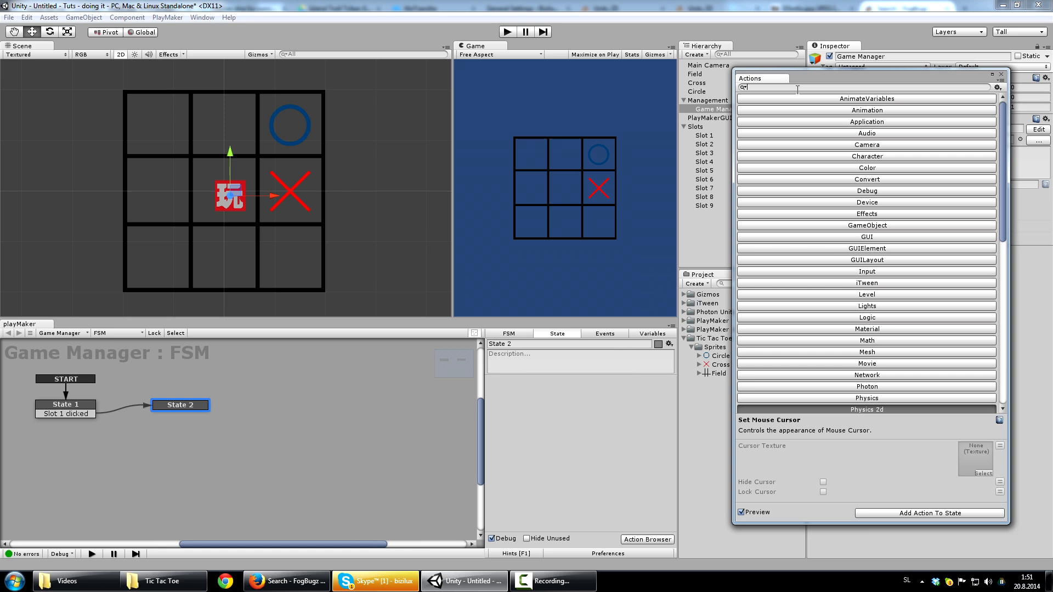
pyautogui.write('create')
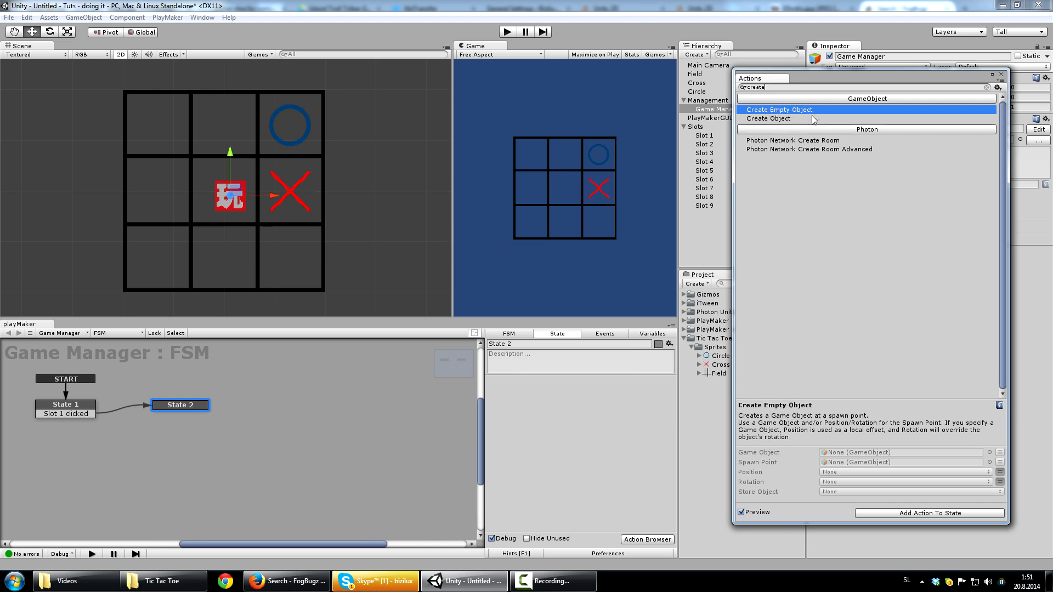
pyautogui.moveTo(825, 78); pyautogui.dragTo(866, 74)
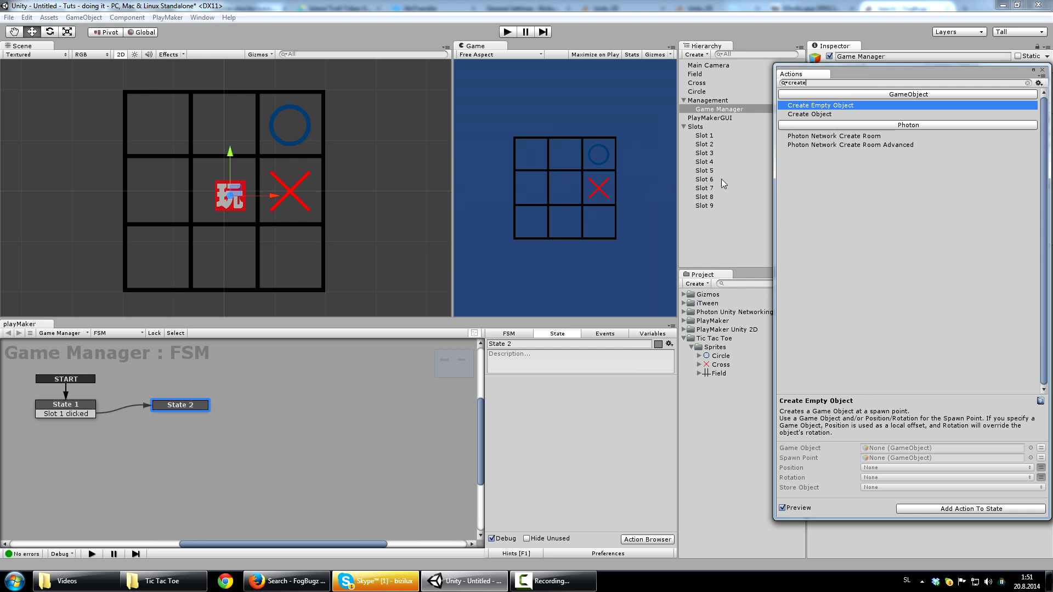
pyautogui.click(838, 115)
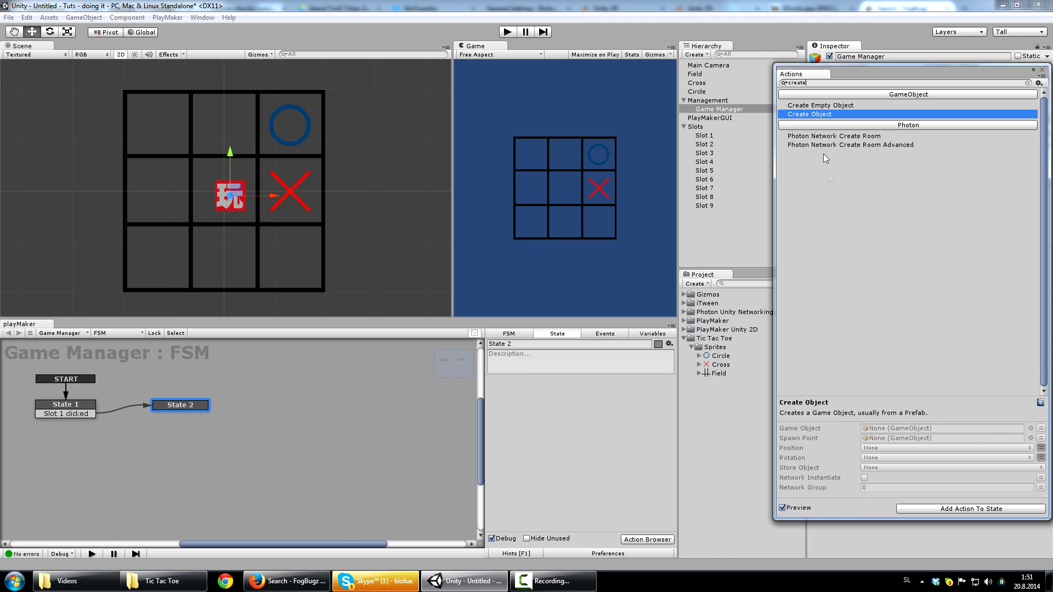
pyautogui.moveTo(830, 114); pyautogui.dragTo(573, 404)
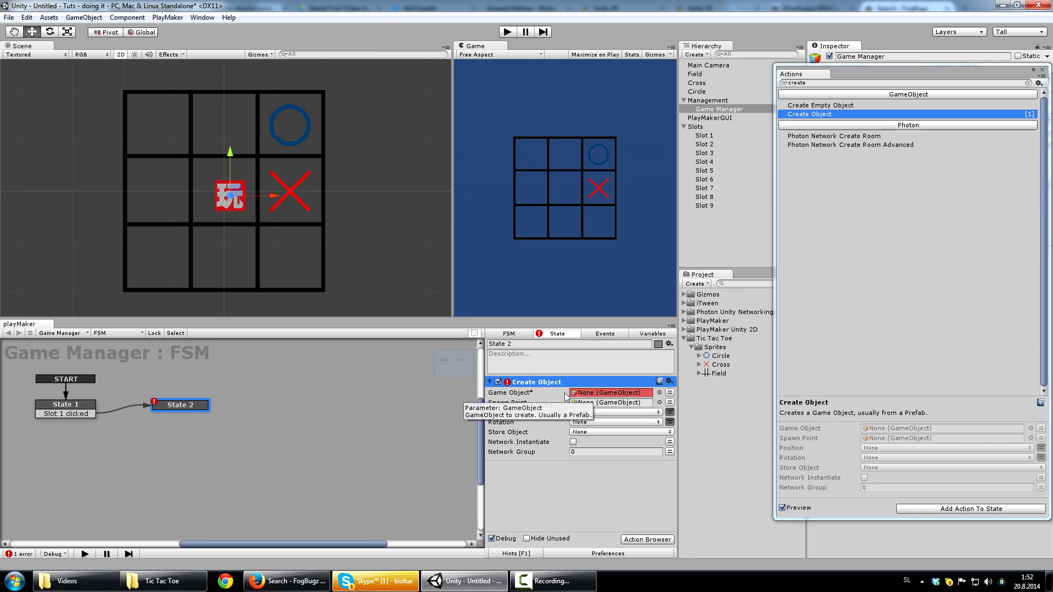
pyautogui.click(1042, 70)
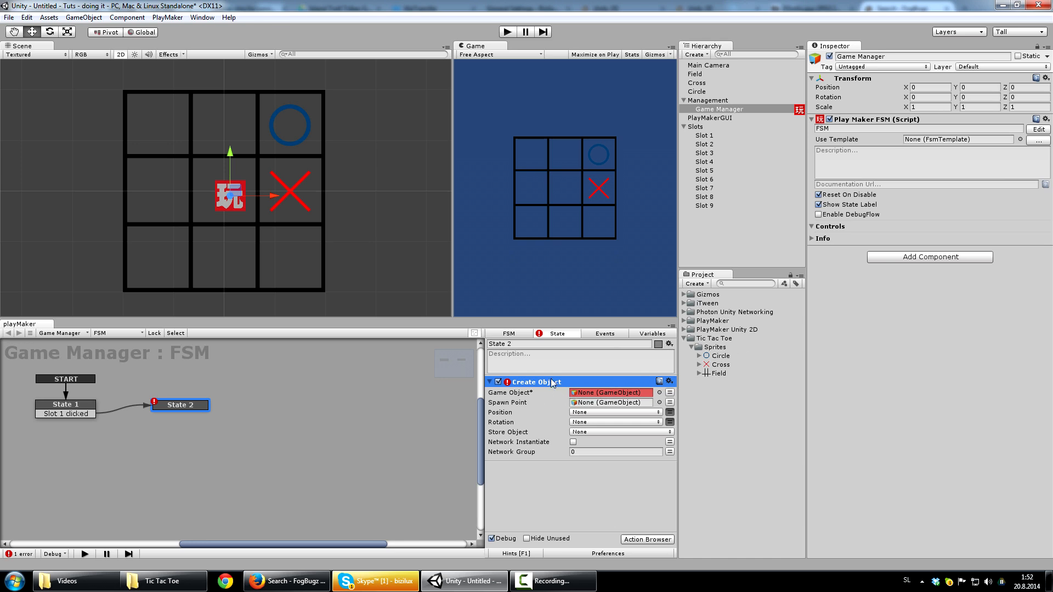
# - Make a prefab in the project from the scene's Cross object
pyautogui.click(526, 393)
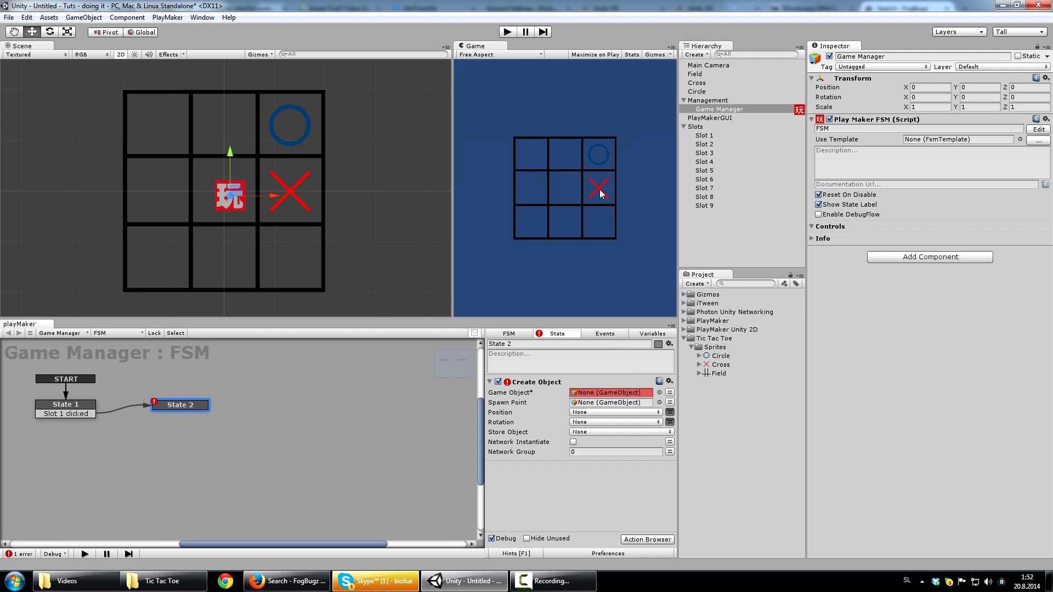
pyautogui.click(707, 85)
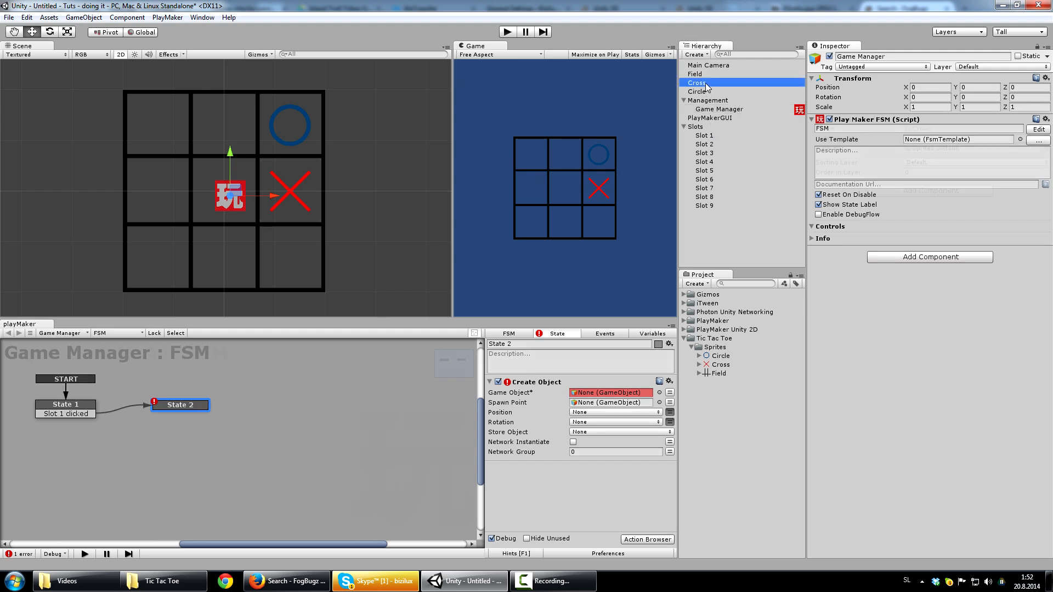
pyautogui.moveTo(713, 86); pyautogui.dragTo(725, 451)
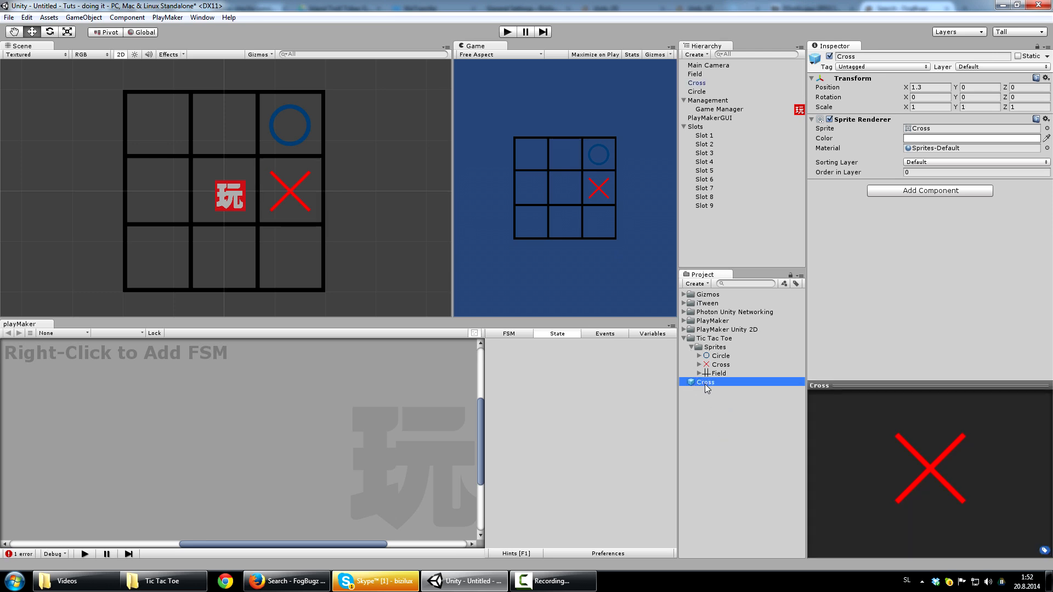
# - Create a folder named "Prefabs" inside Tic Tac Toe and move the Cross prefab into it
pyautogui.click(717, 338)
pyautogui.click(708, 284)
pyautogui.click(711, 295)
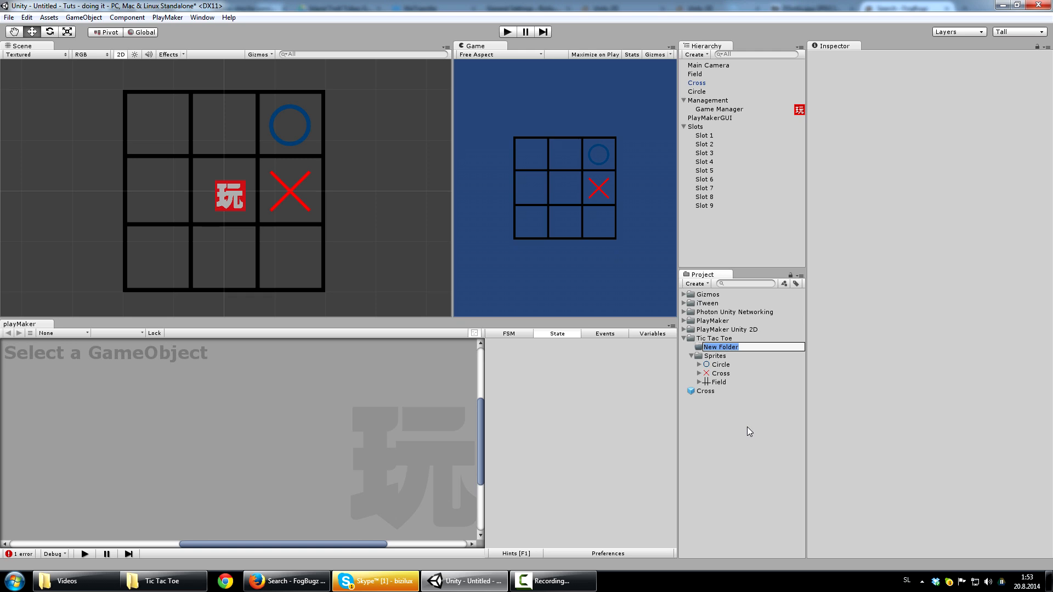
pyautogui.write('Prefabs')
pyautogui.press('Return')
pyautogui.click(702, 392)
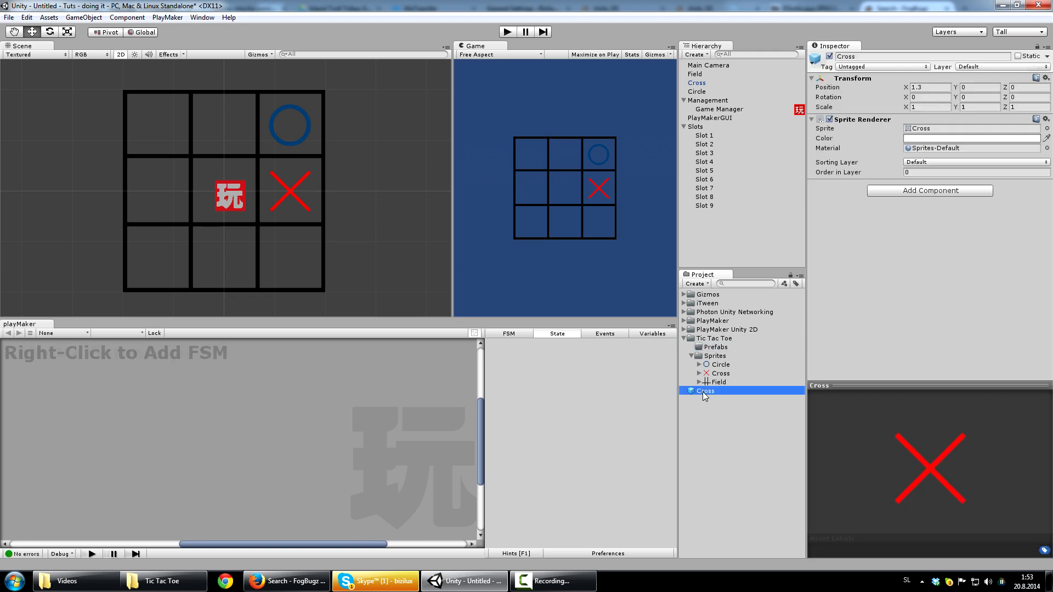
pyautogui.moveTo(712, 391); pyautogui.dragTo(721, 351)
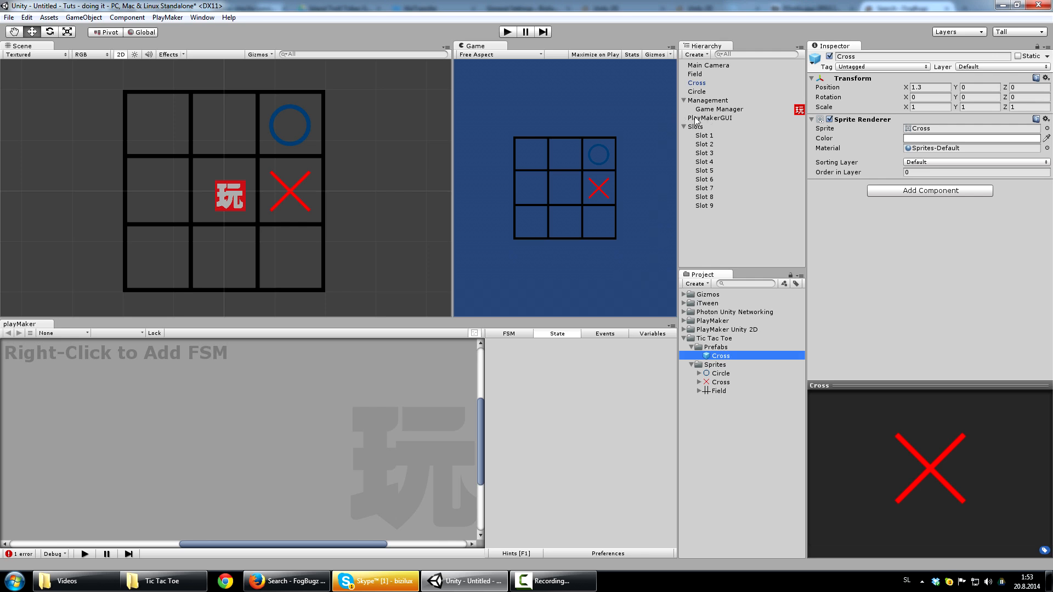
# - In State 2's Create Object action of the Game Manager, set Game Object to the Cross prefab and Spawn Point to Slot 1
pyautogui.click(723, 109)
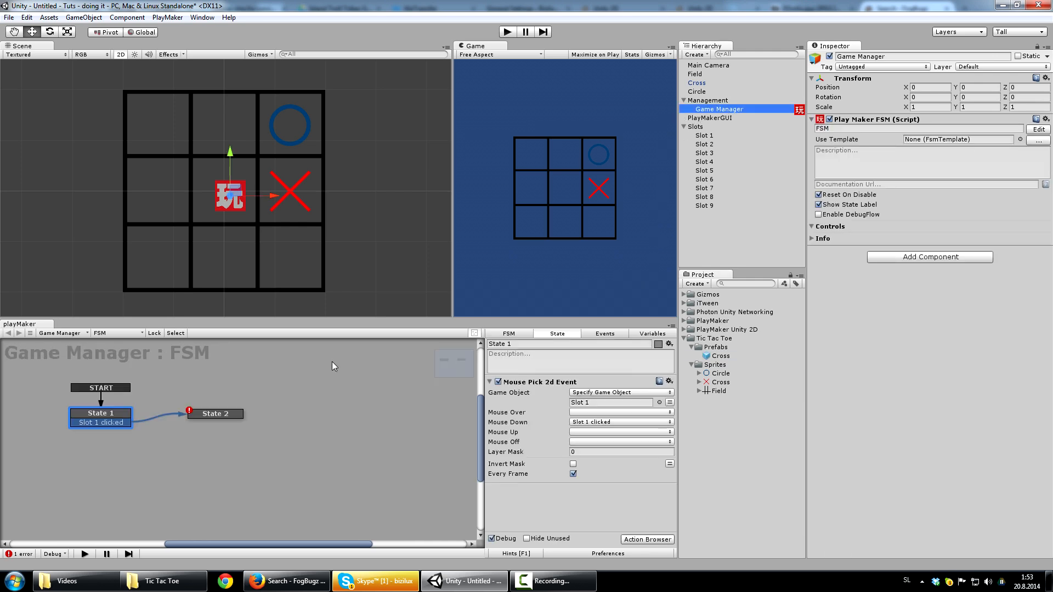
pyautogui.click(228, 413)
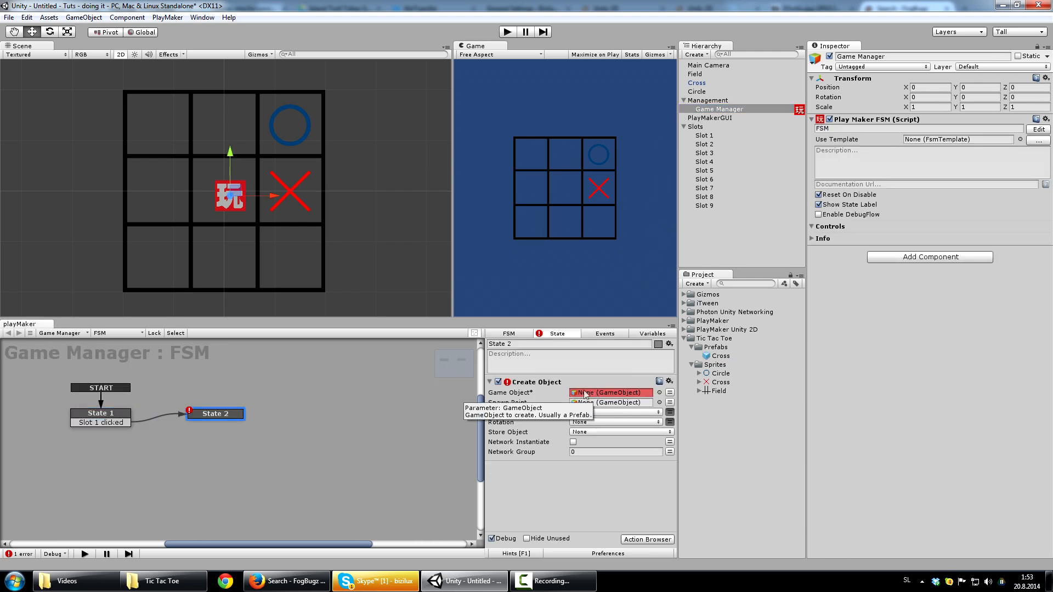
pyautogui.moveTo(722, 356); pyautogui.dragTo(628, 399)
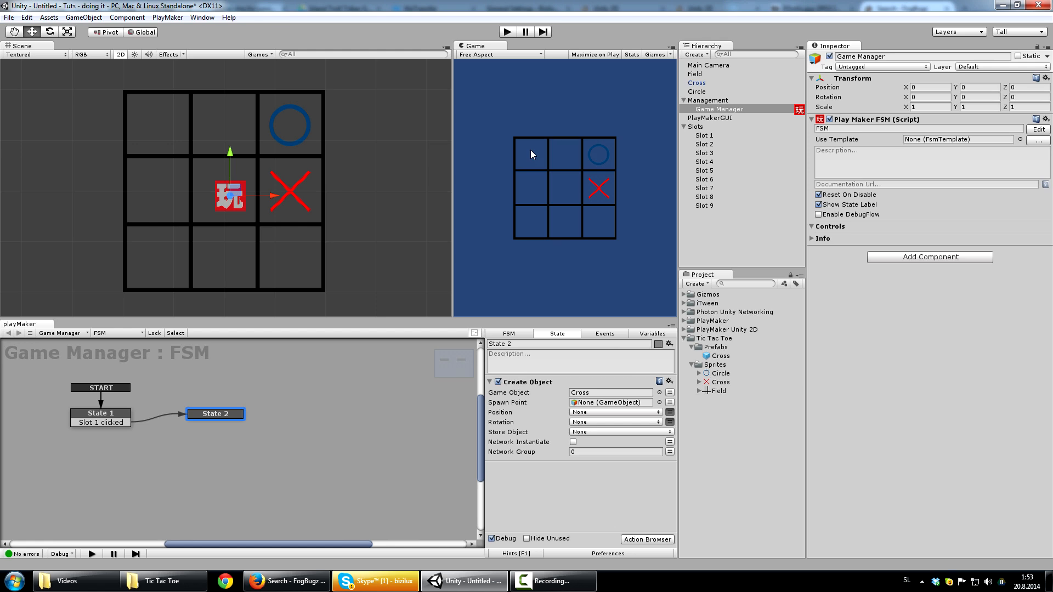
pyautogui.moveTo(705, 137); pyautogui.dragTo(601, 406)
# - Play the game and pick the grid's top-left cell to test spawning a cross at Slot 1
pyautogui.click(508, 32)
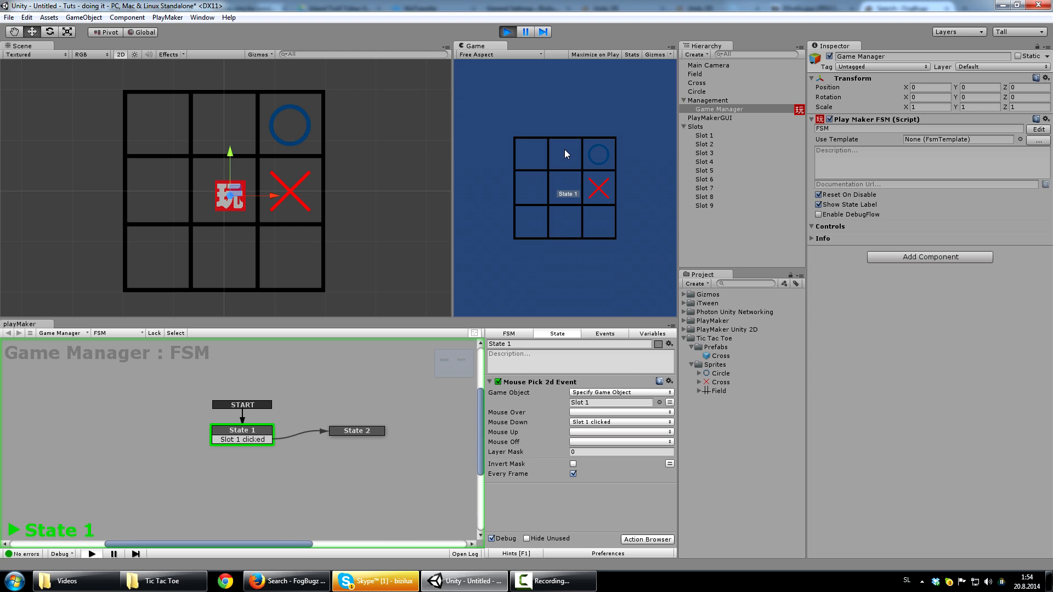
pyautogui.click(533, 153)
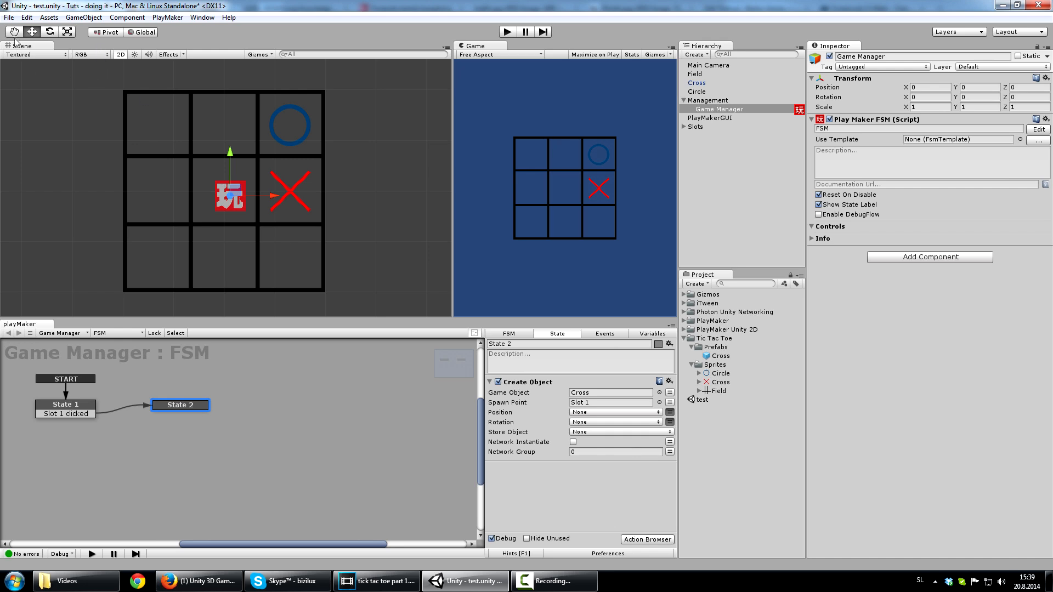
# - Save the current scene and select the "test" scene asset in the project
pyautogui.click(12, 18)
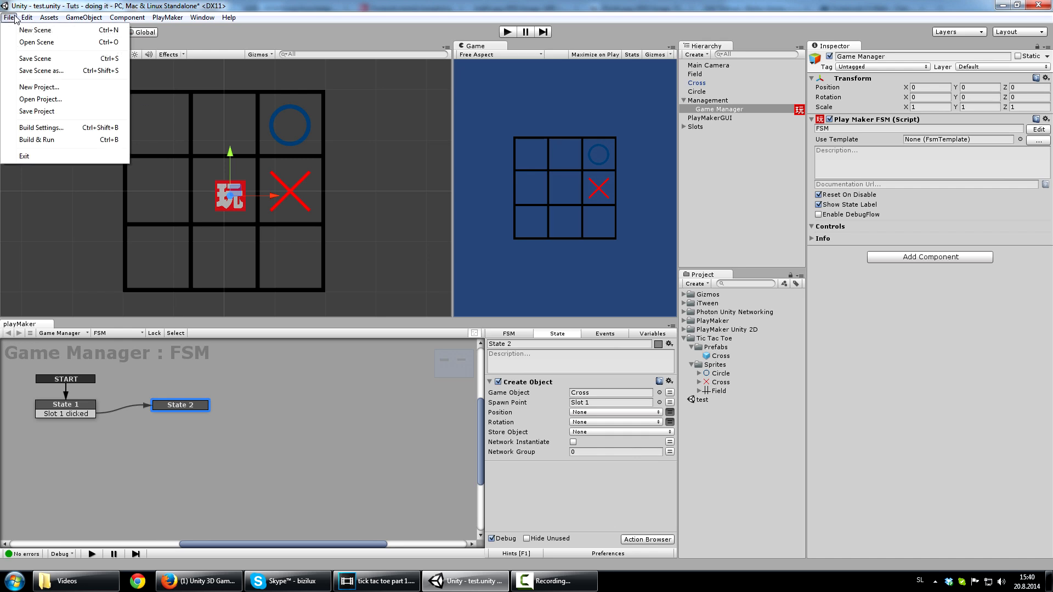
pyautogui.click(54, 59)
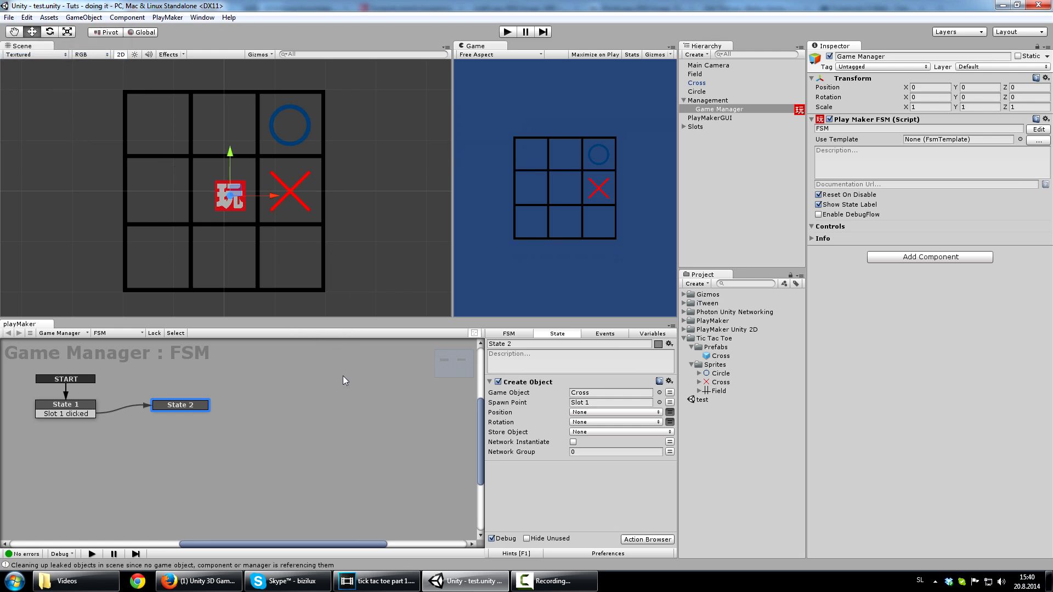
pyautogui.click(701, 400)
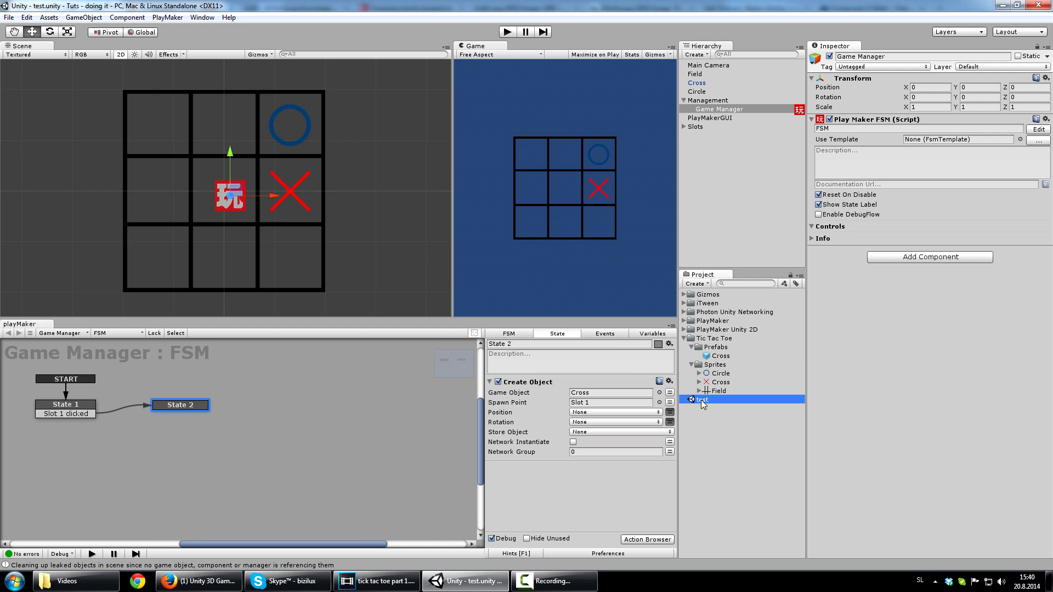